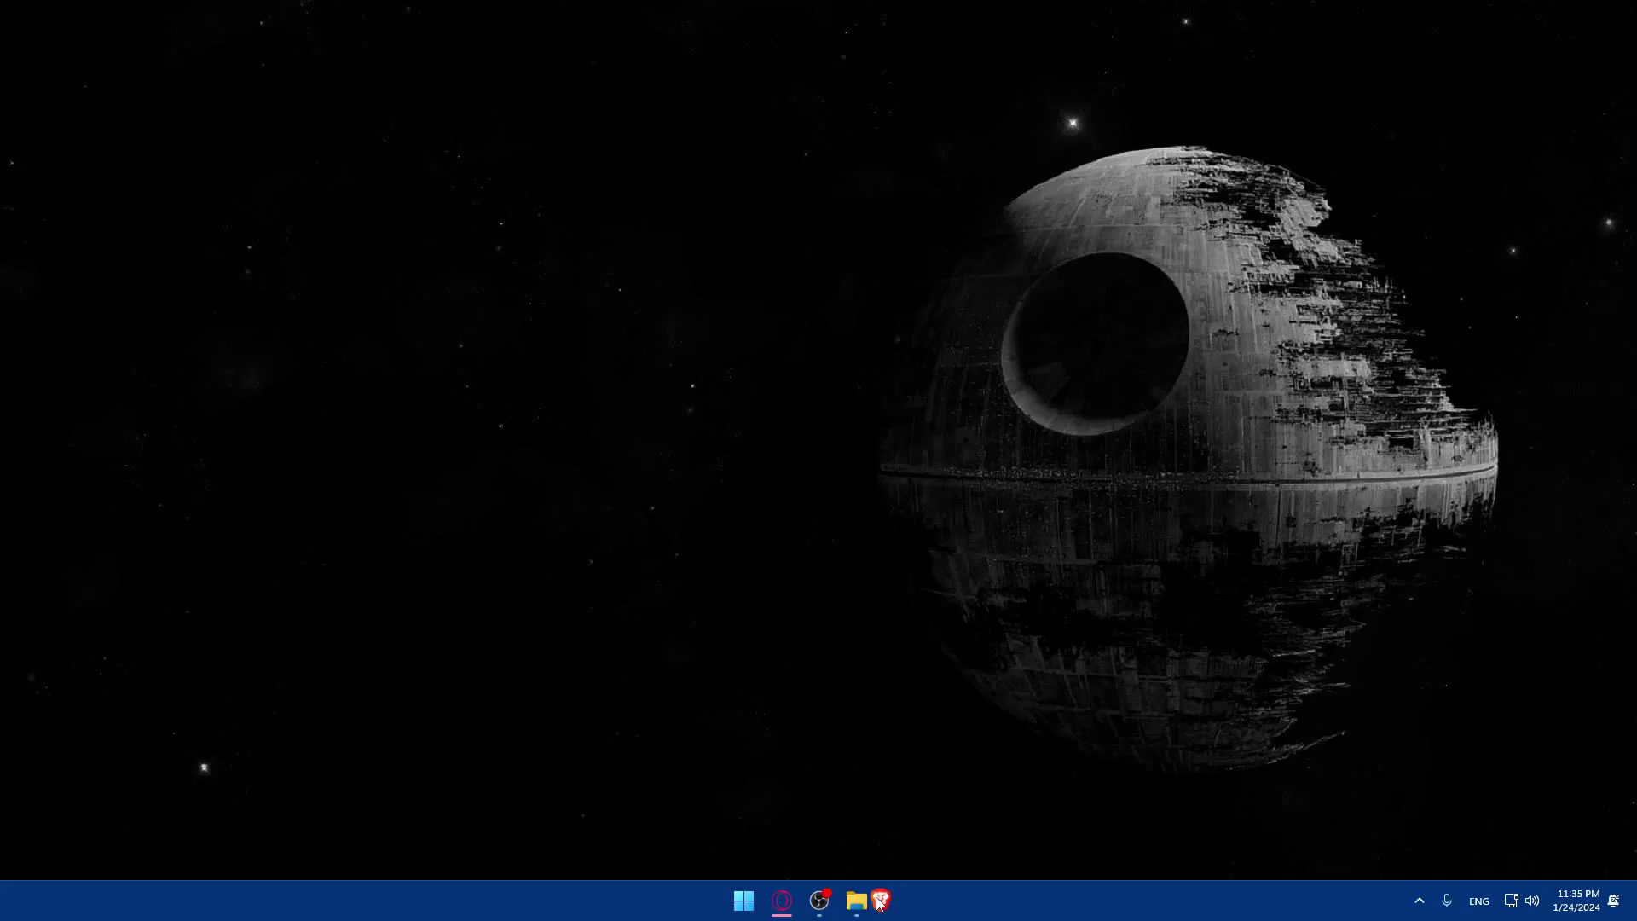
# Launch Brave and enter printify.com in the address bar, correcting the typo.
pyautogui.click(864, 902)
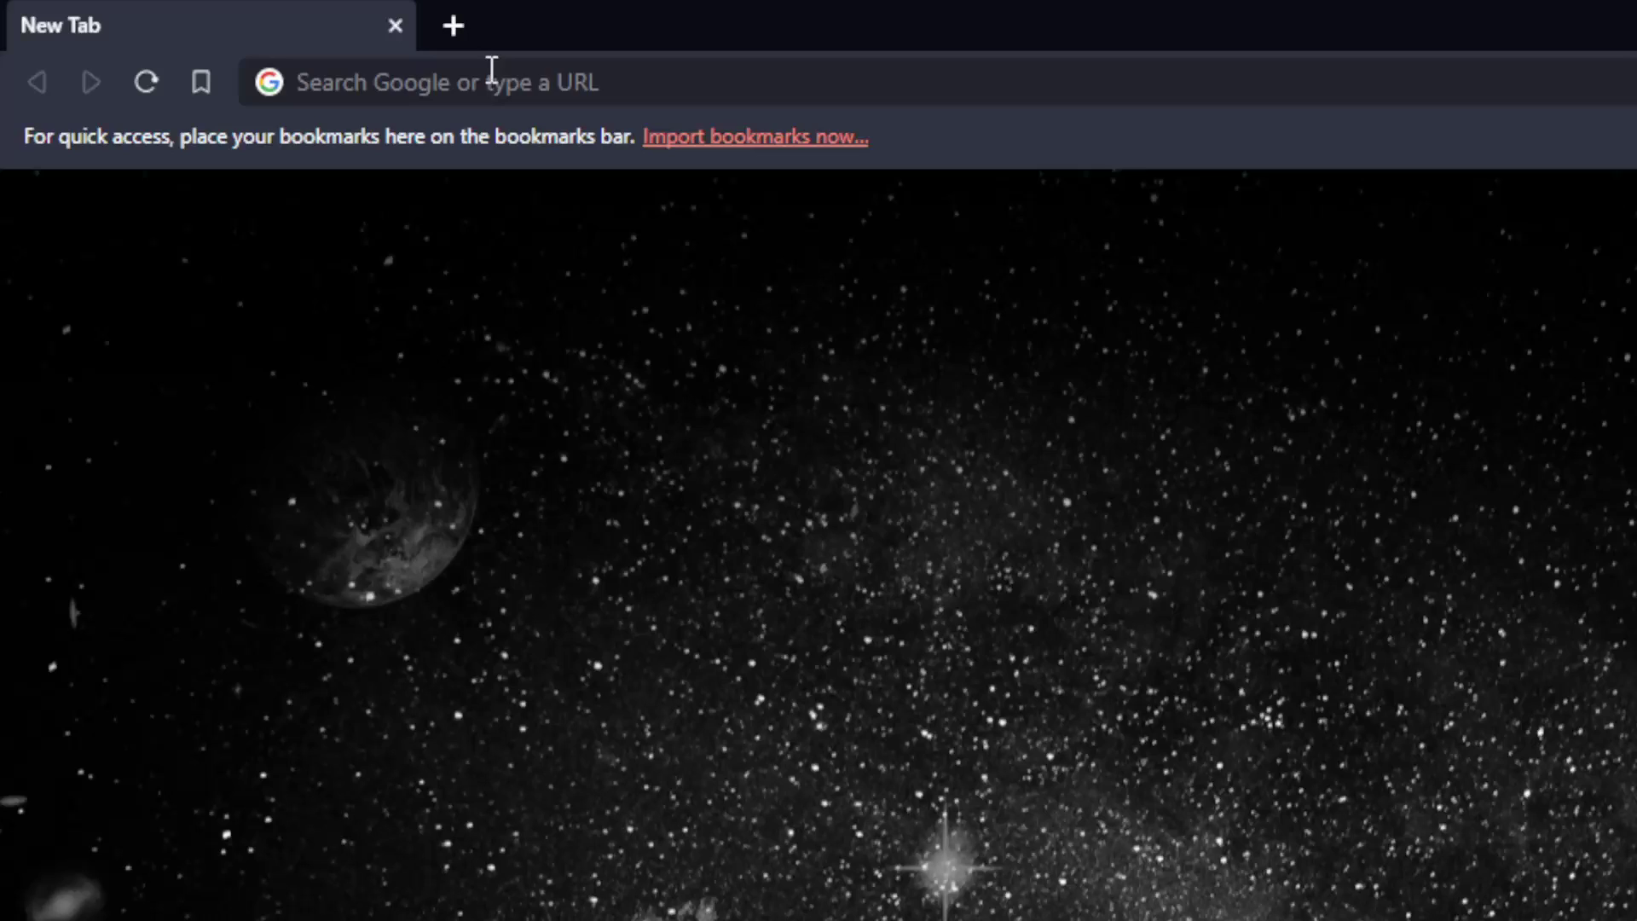
pyautogui.click(247, 41)
pyautogui.write('p')
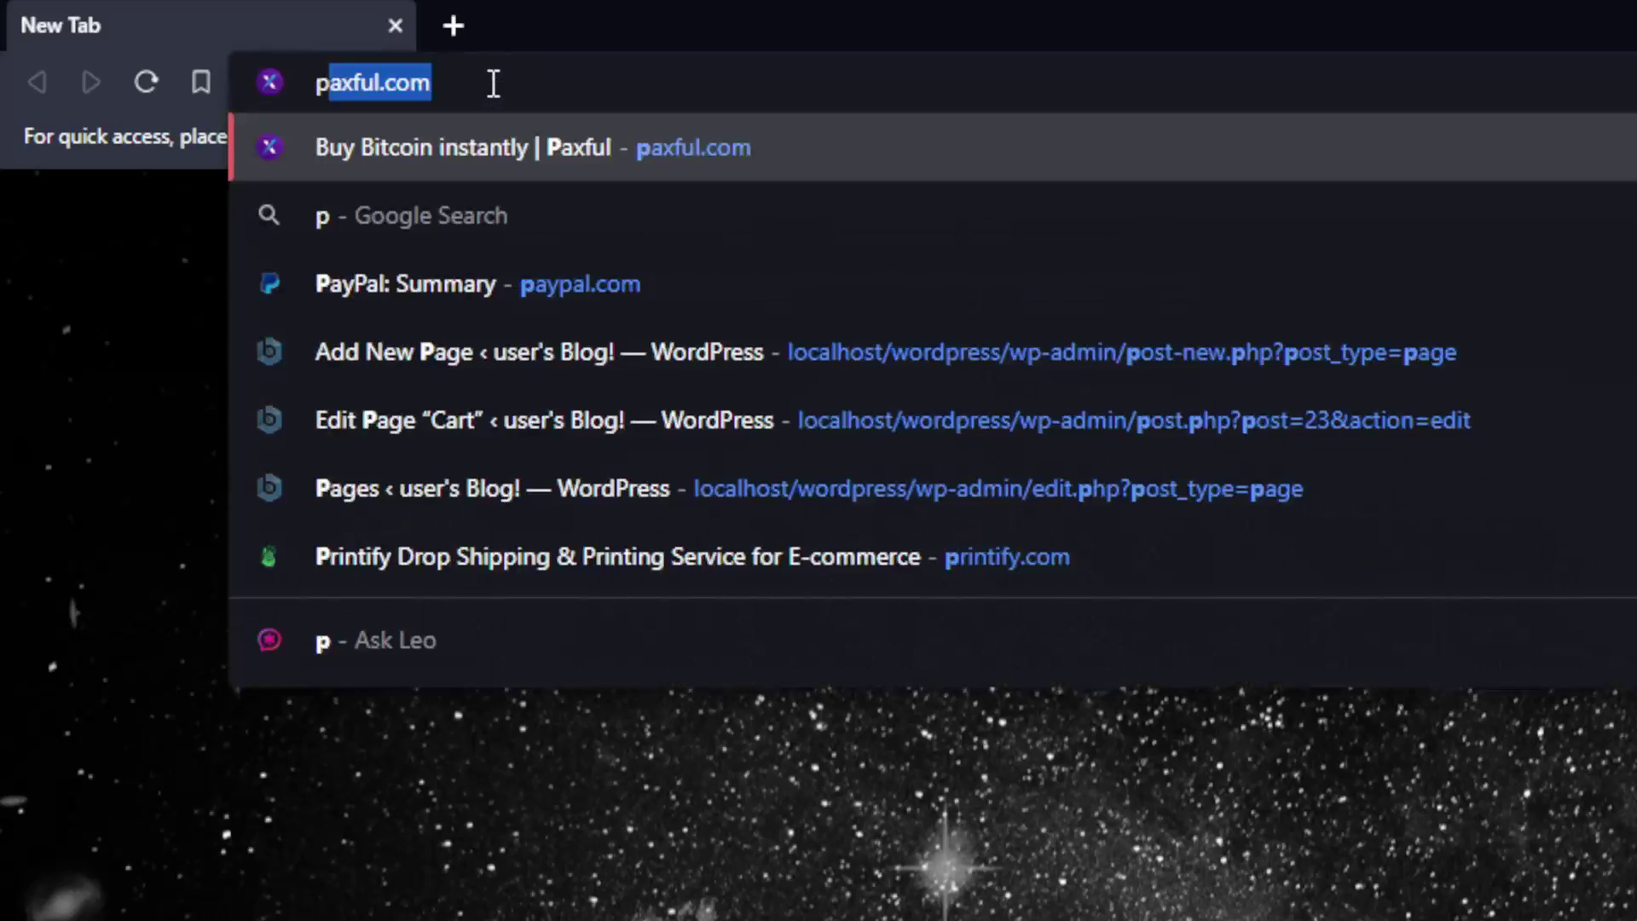
pyautogui.write('rintiy')
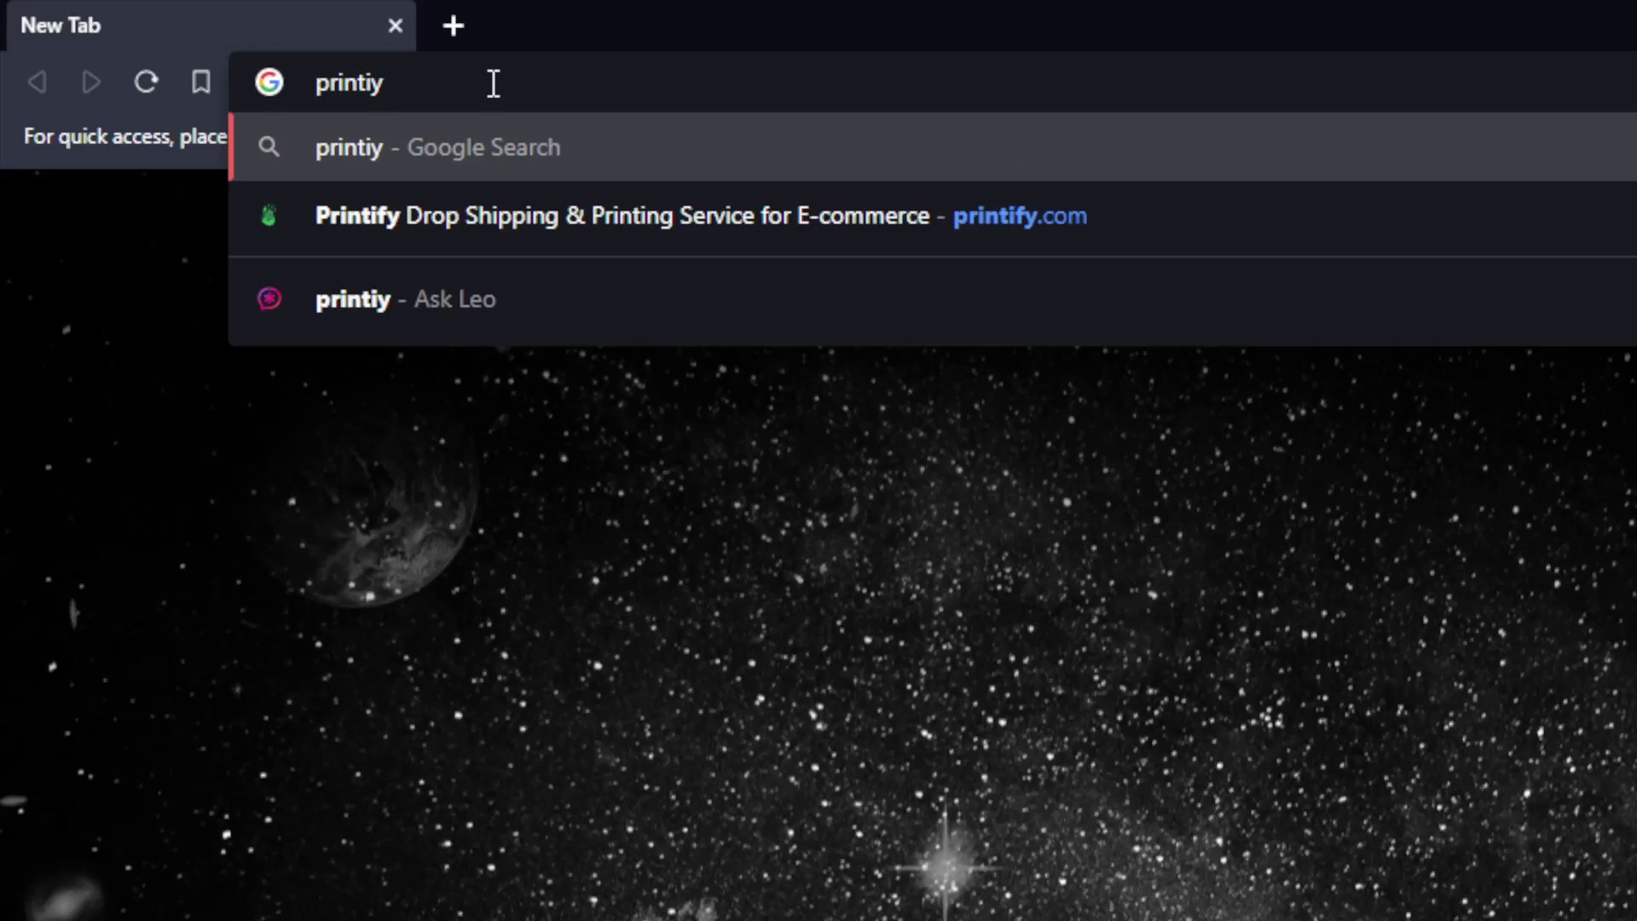
pyautogui.press('BackSpace')
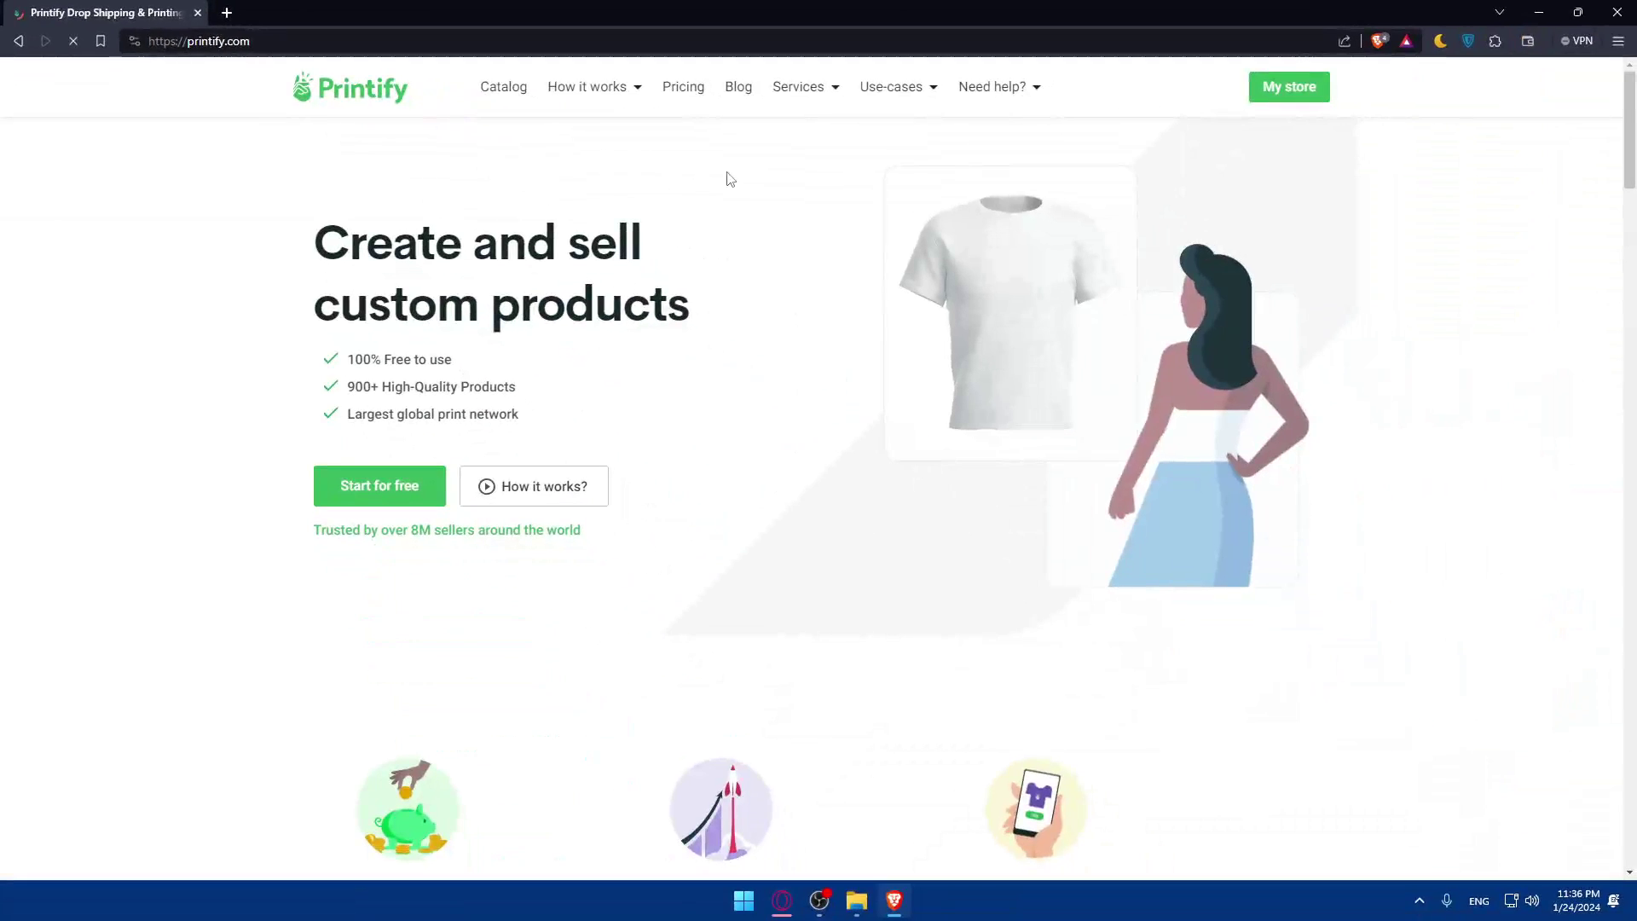
# Browse Printify's features and integrations, then start a second tab toward squarespace.com.
pyautogui.scroll(-10, 782, 205)
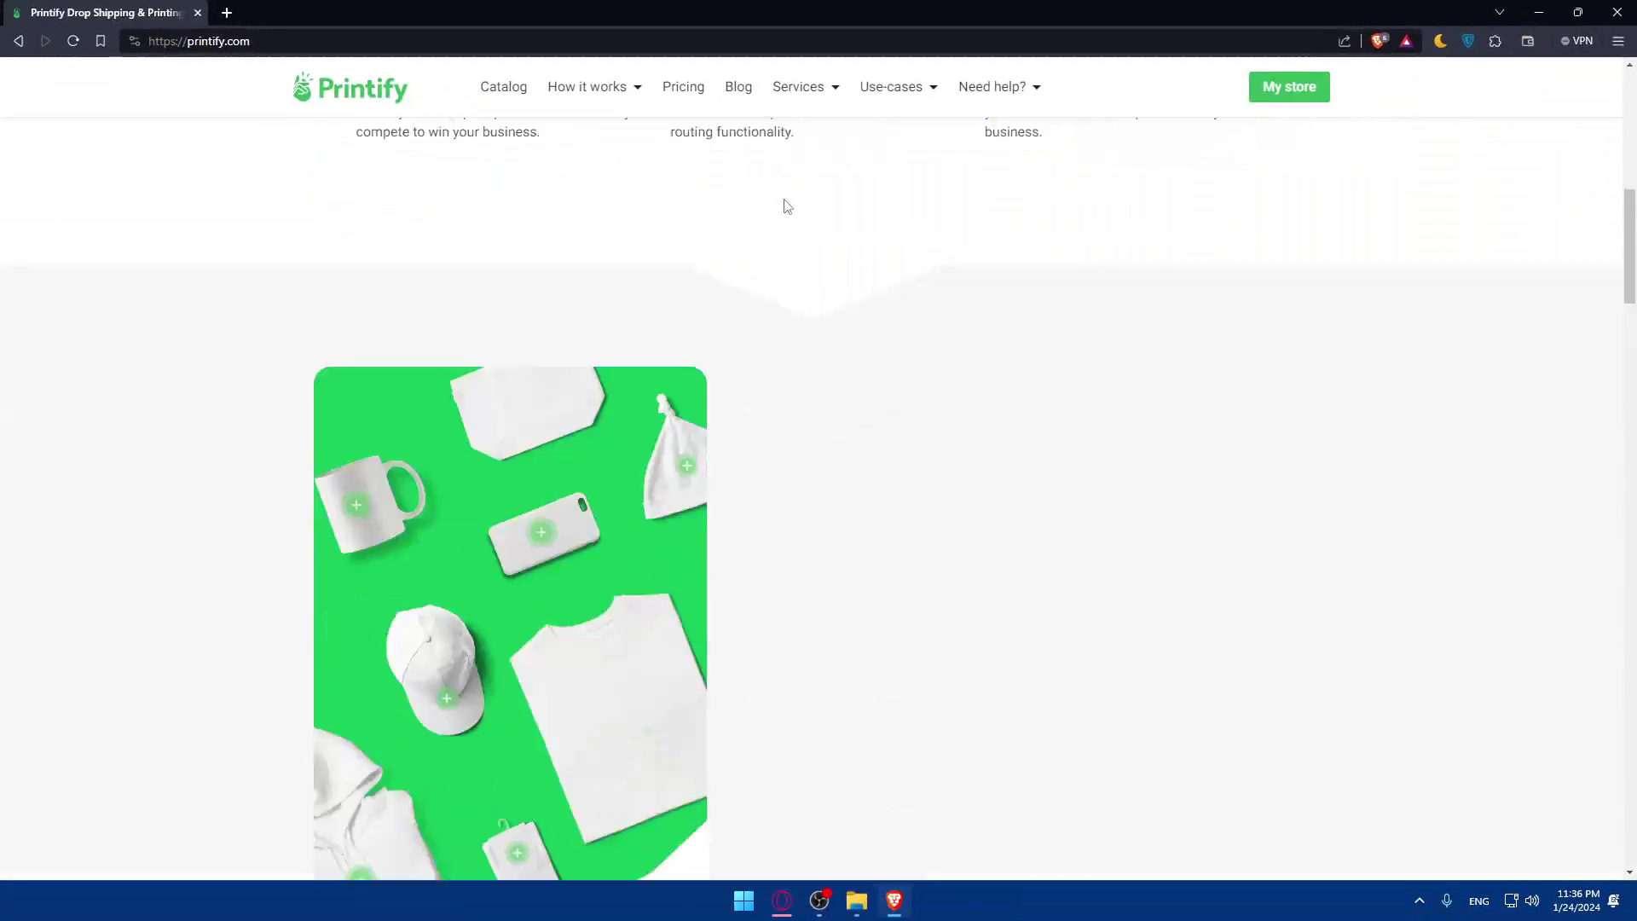
pyautogui.scroll(10, 787, 207)
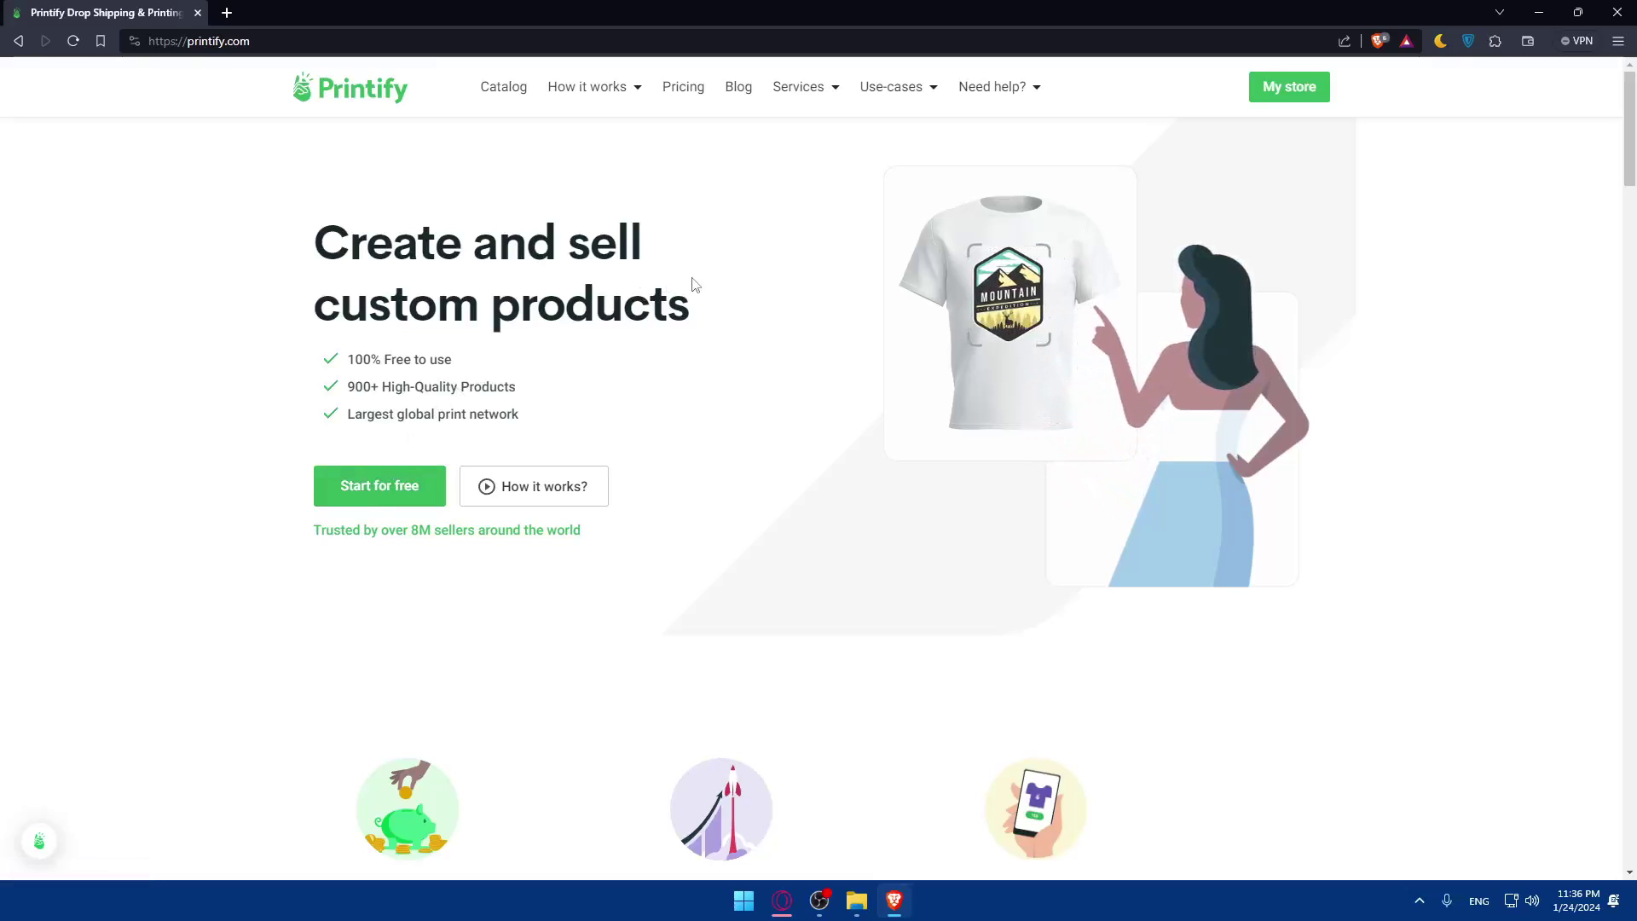
pyautogui.scroll(-20, 693, 284)
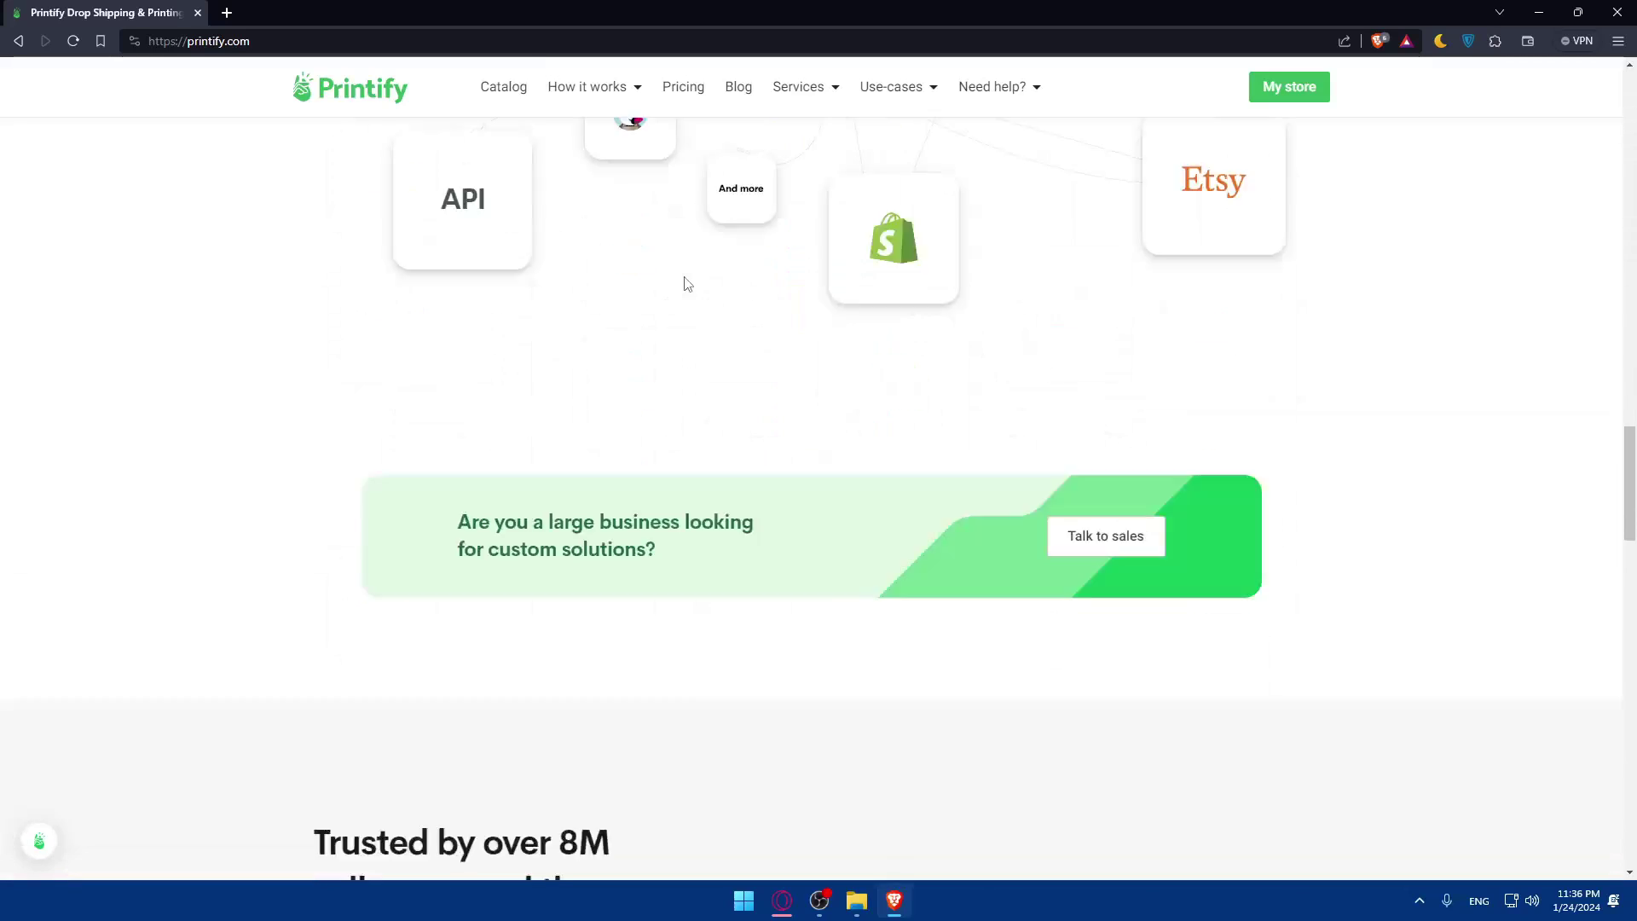
pyautogui.scroll(11, 688, 284)
pyautogui.scroll(-5, 683, 282)
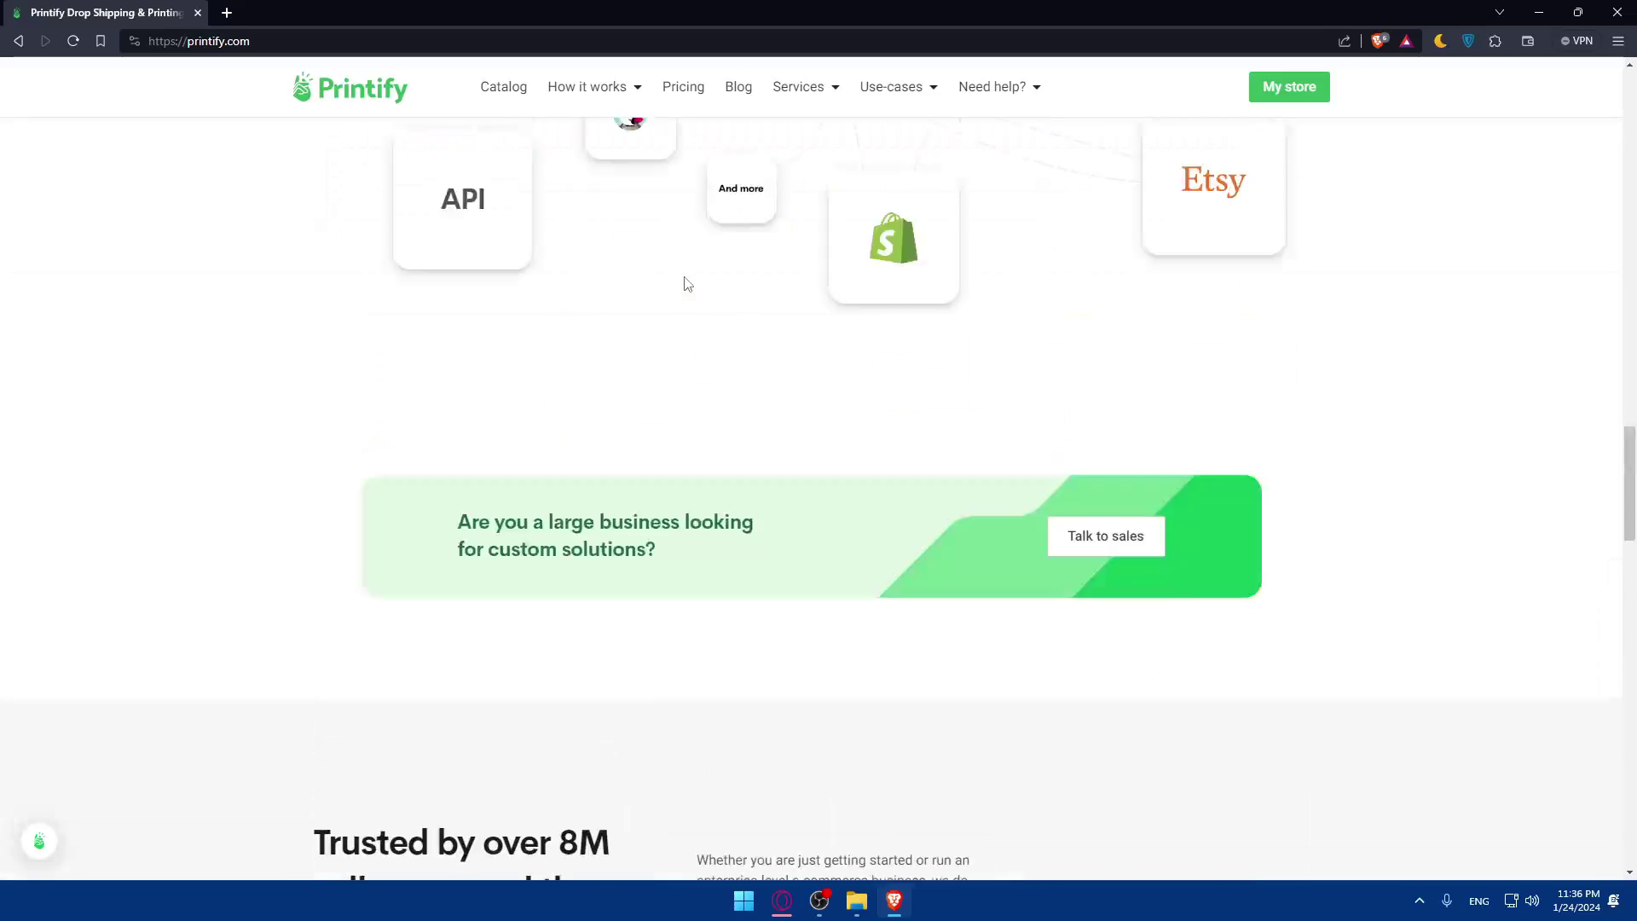
pyautogui.scroll(8, 683, 282)
pyautogui.scroll(-2, 659, 287)
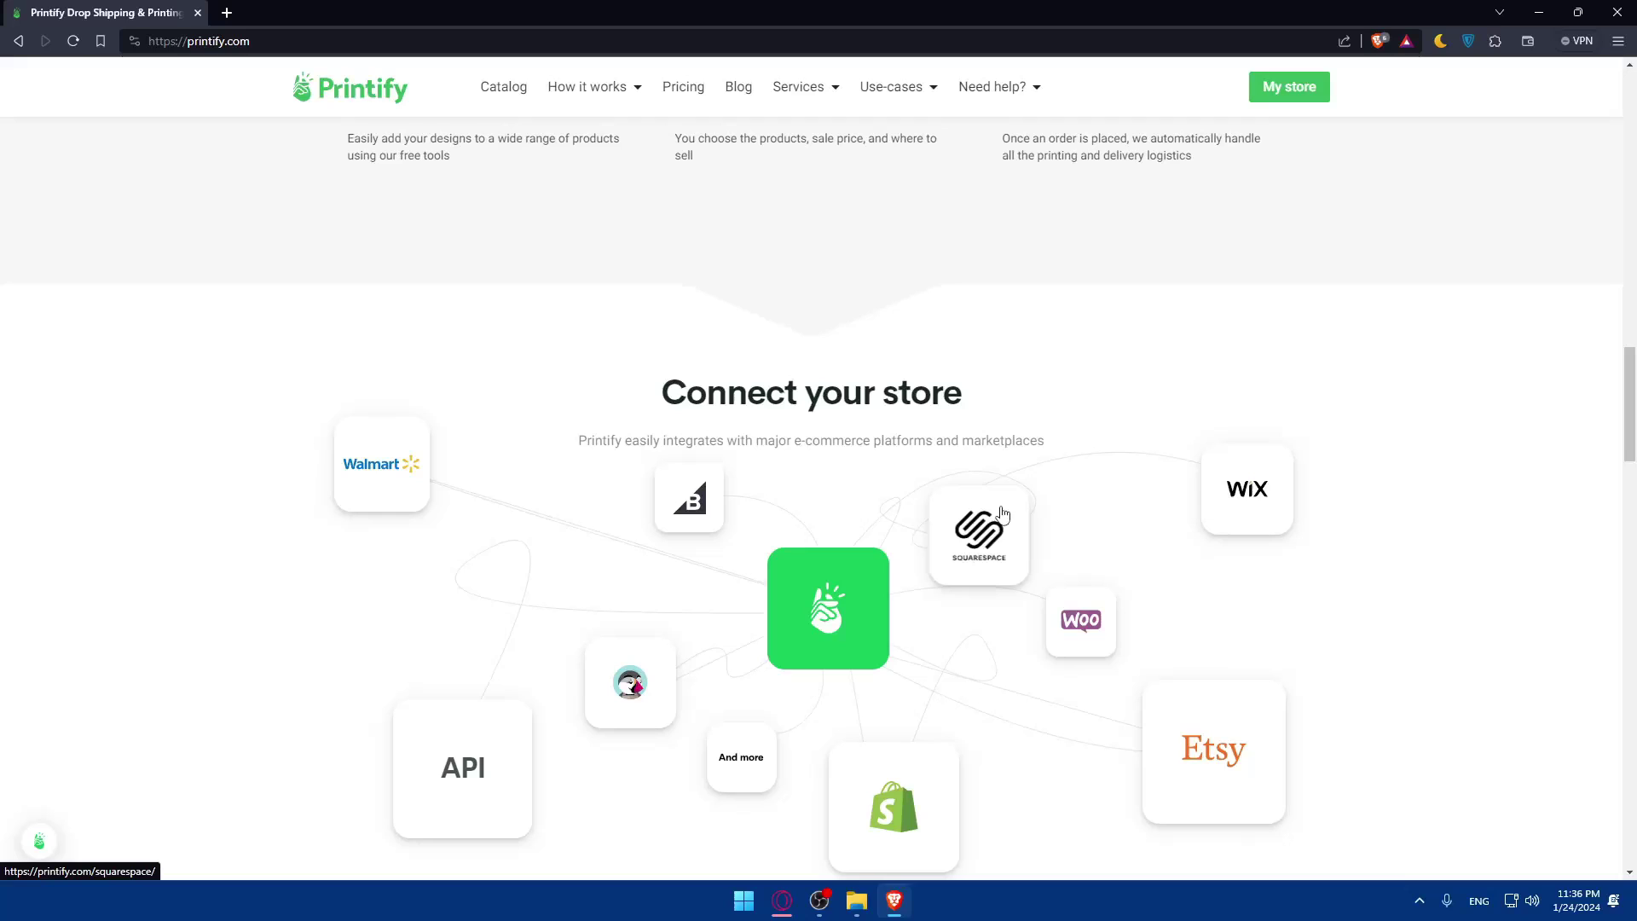
pyautogui.scroll(-20, 1002, 512)
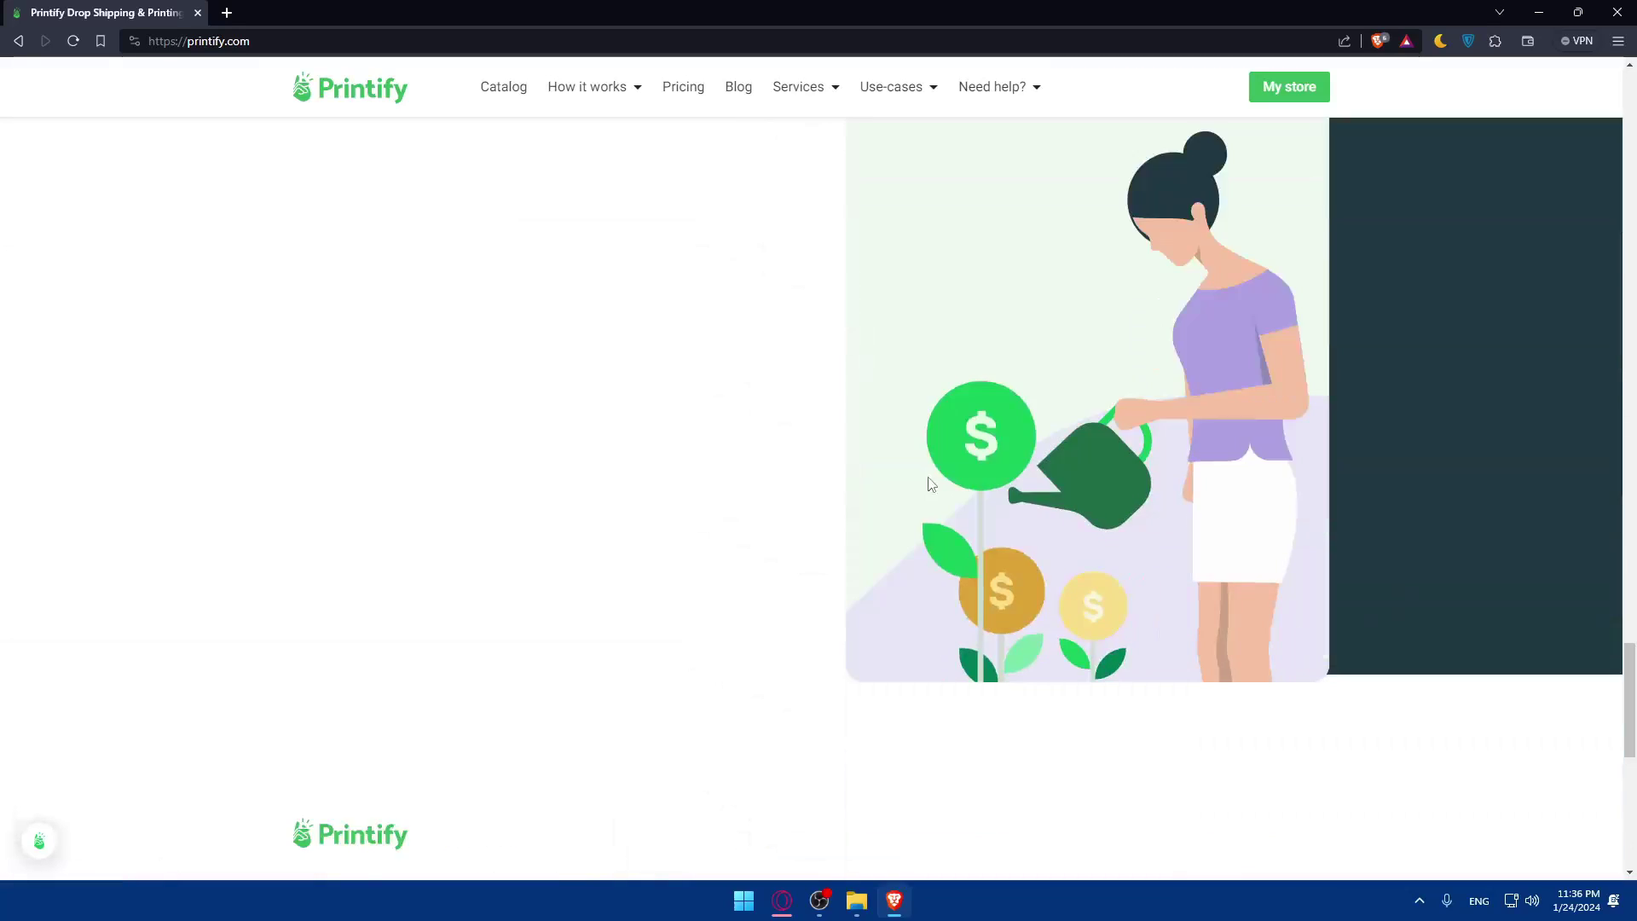
pyautogui.scroll(15, 953, 384)
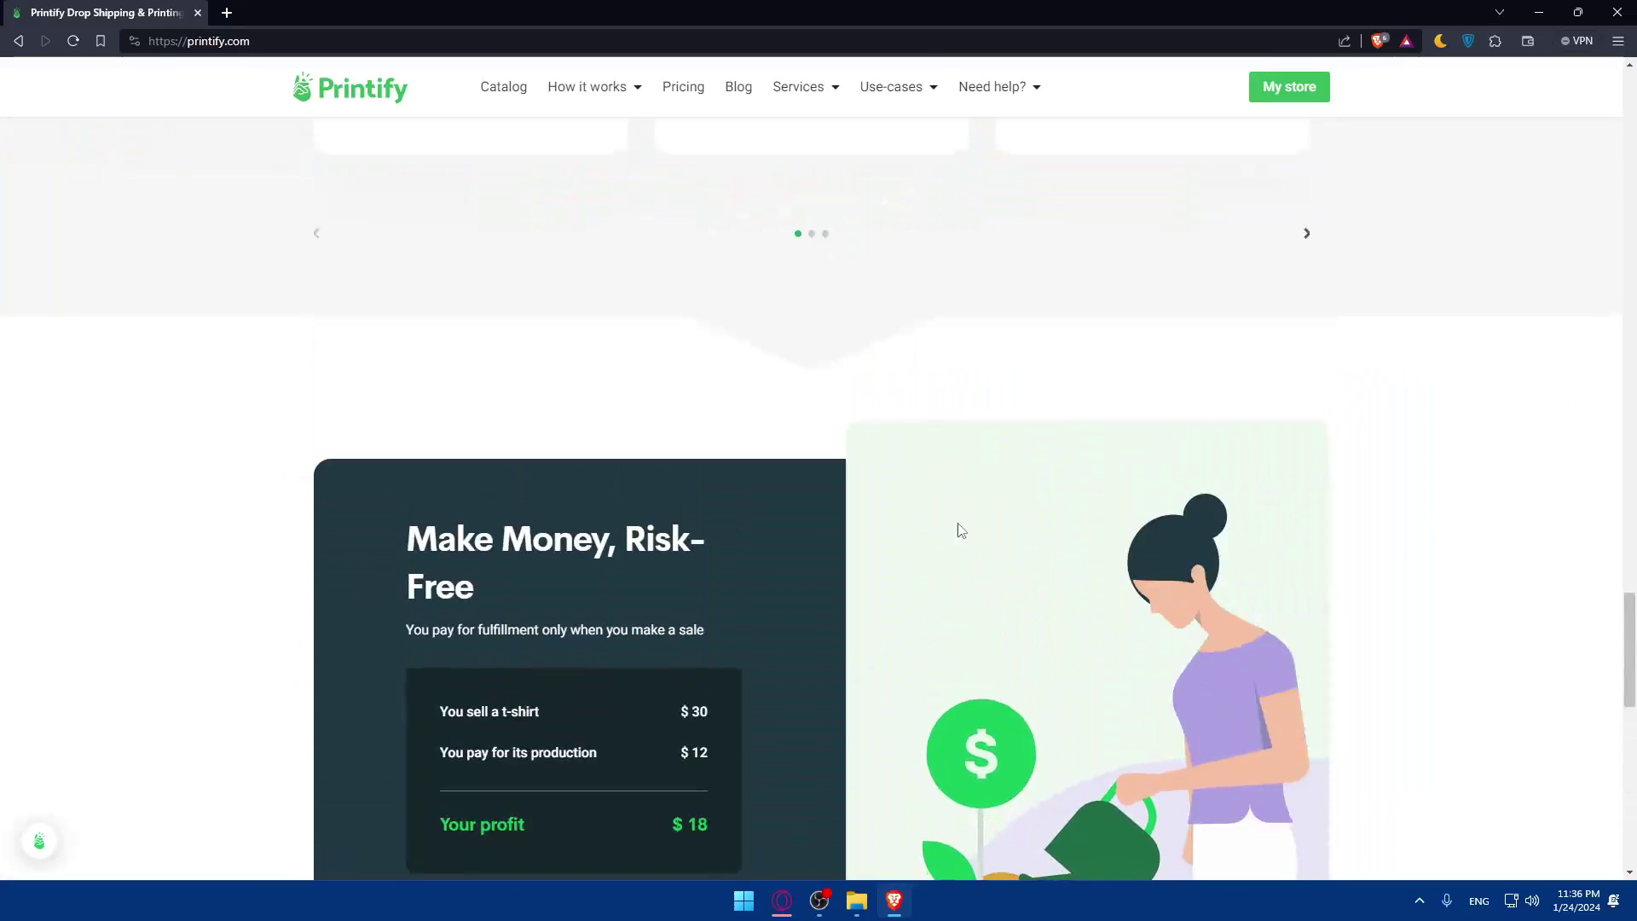
pyautogui.scroll(-8, 973, 551)
pyautogui.scroll(10, 973, 551)
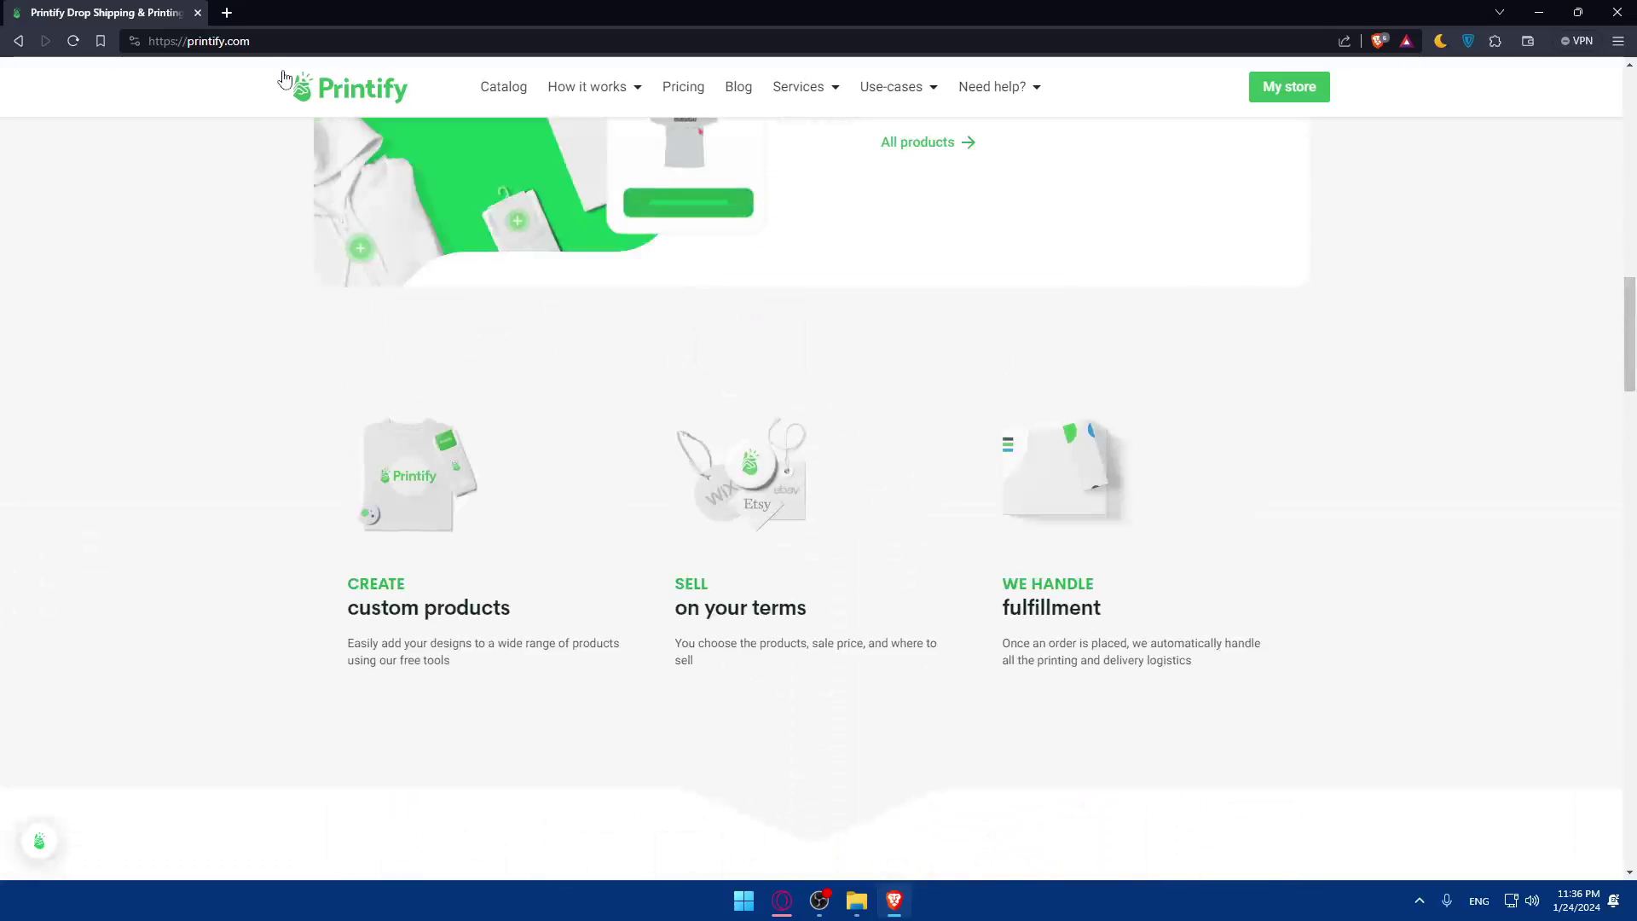
pyautogui.click(226, 13)
pyautogui.write('sq')
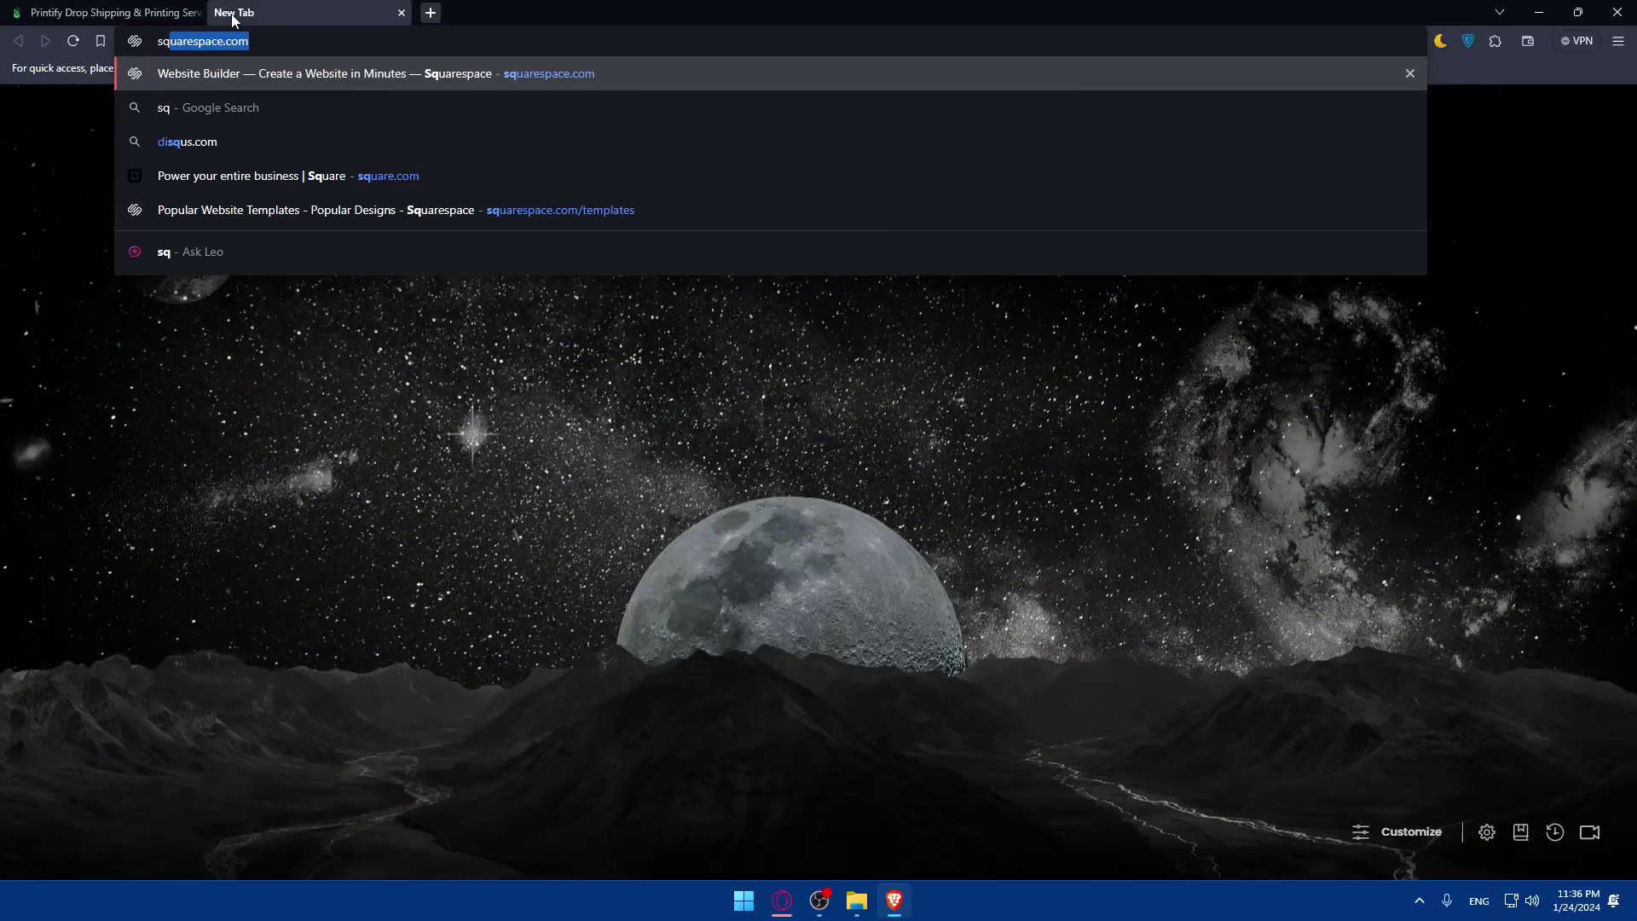
pyautogui.write('uarespace.com')
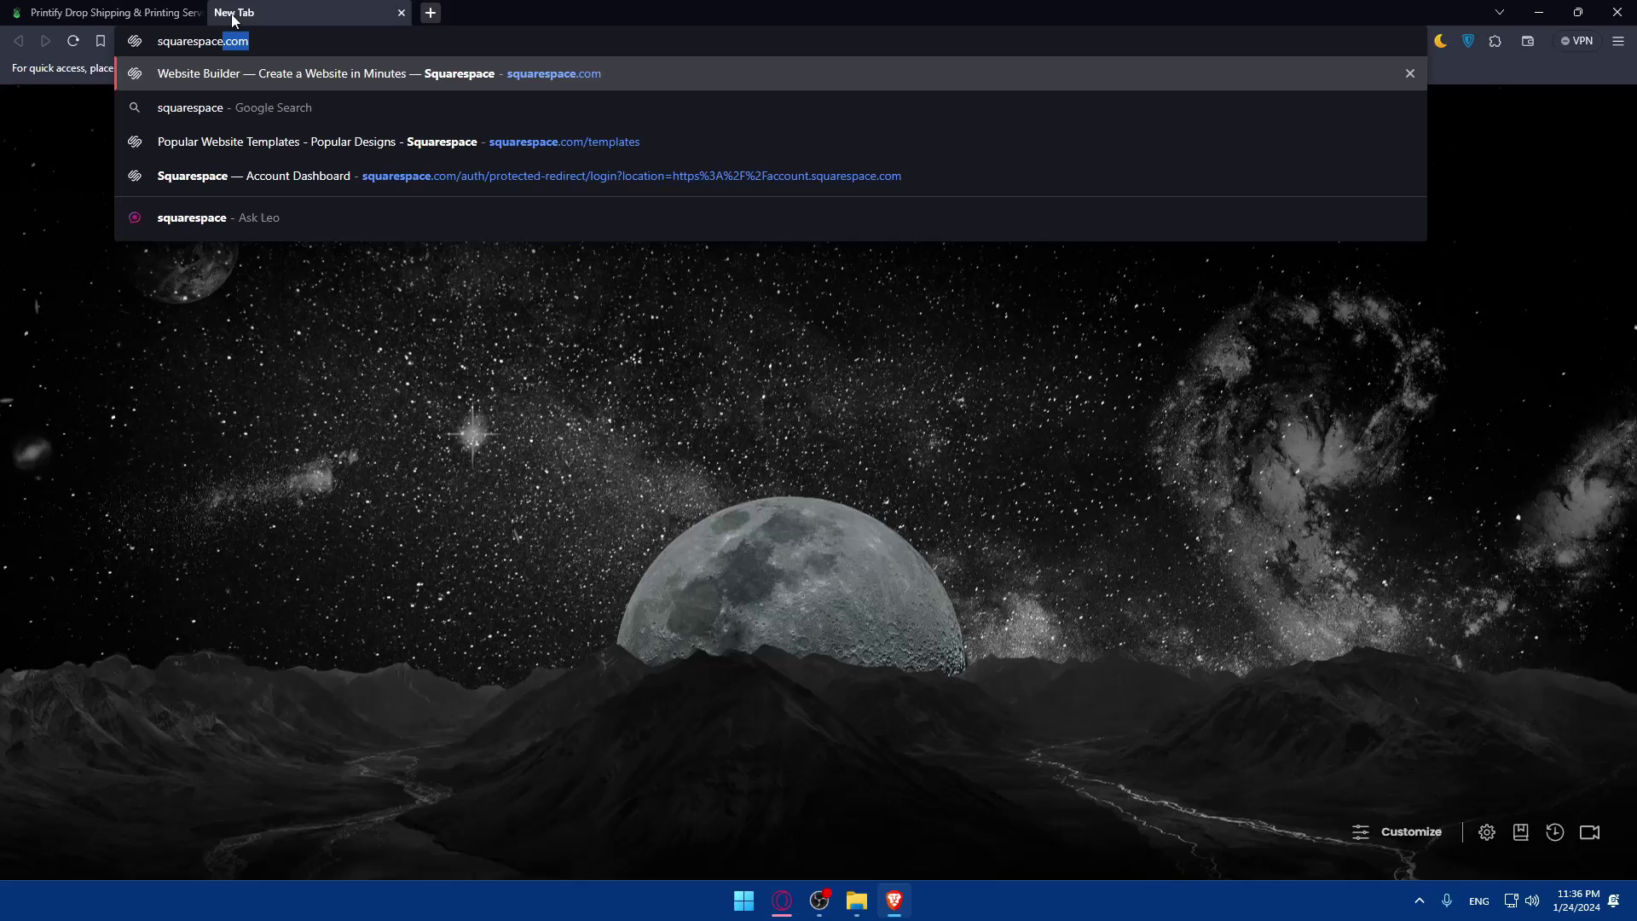
# Load squarespace.com and expand the 'How to sell online' and 'How to start a blog' guides.
pyautogui.press('Return')
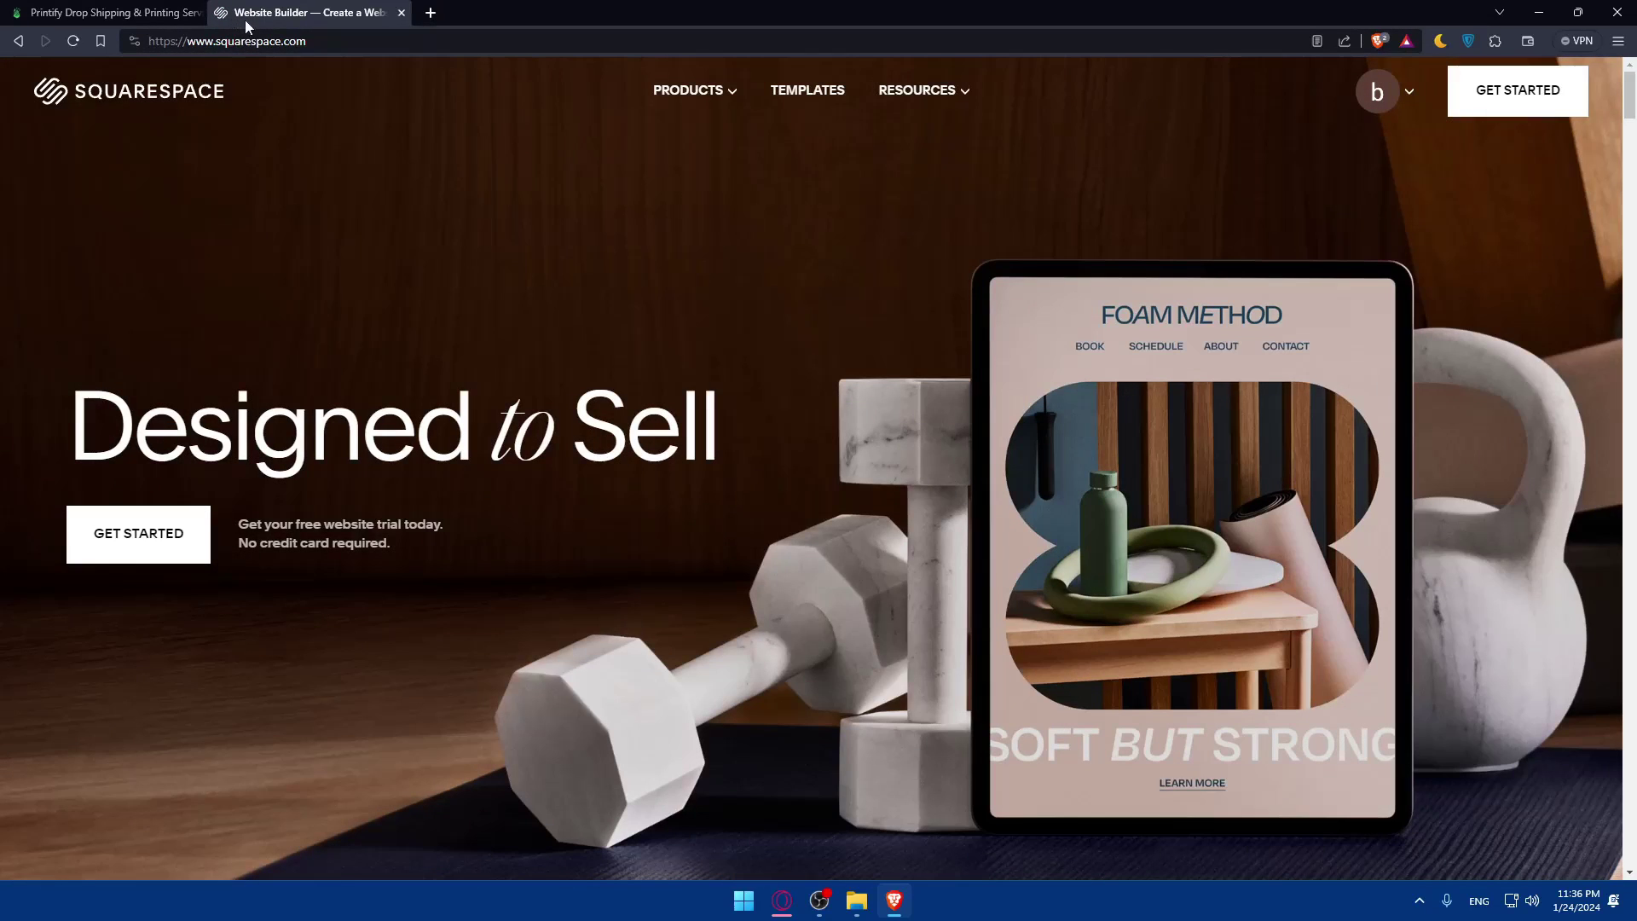
pyautogui.scroll(-15, 662, 289)
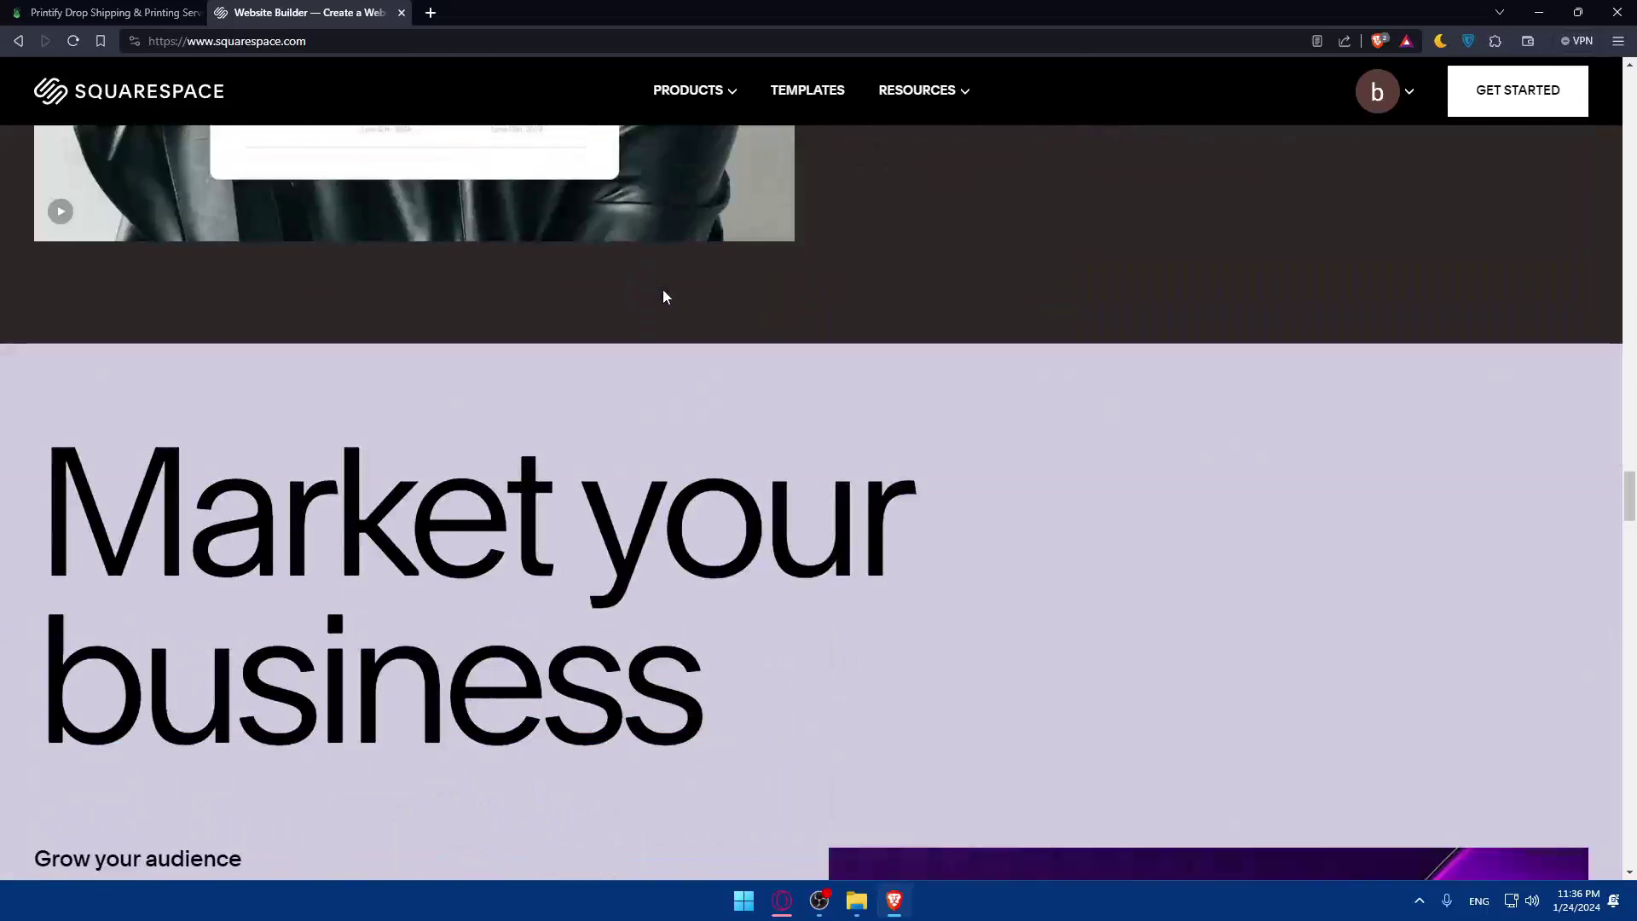
pyautogui.scroll(-15, 664, 297)
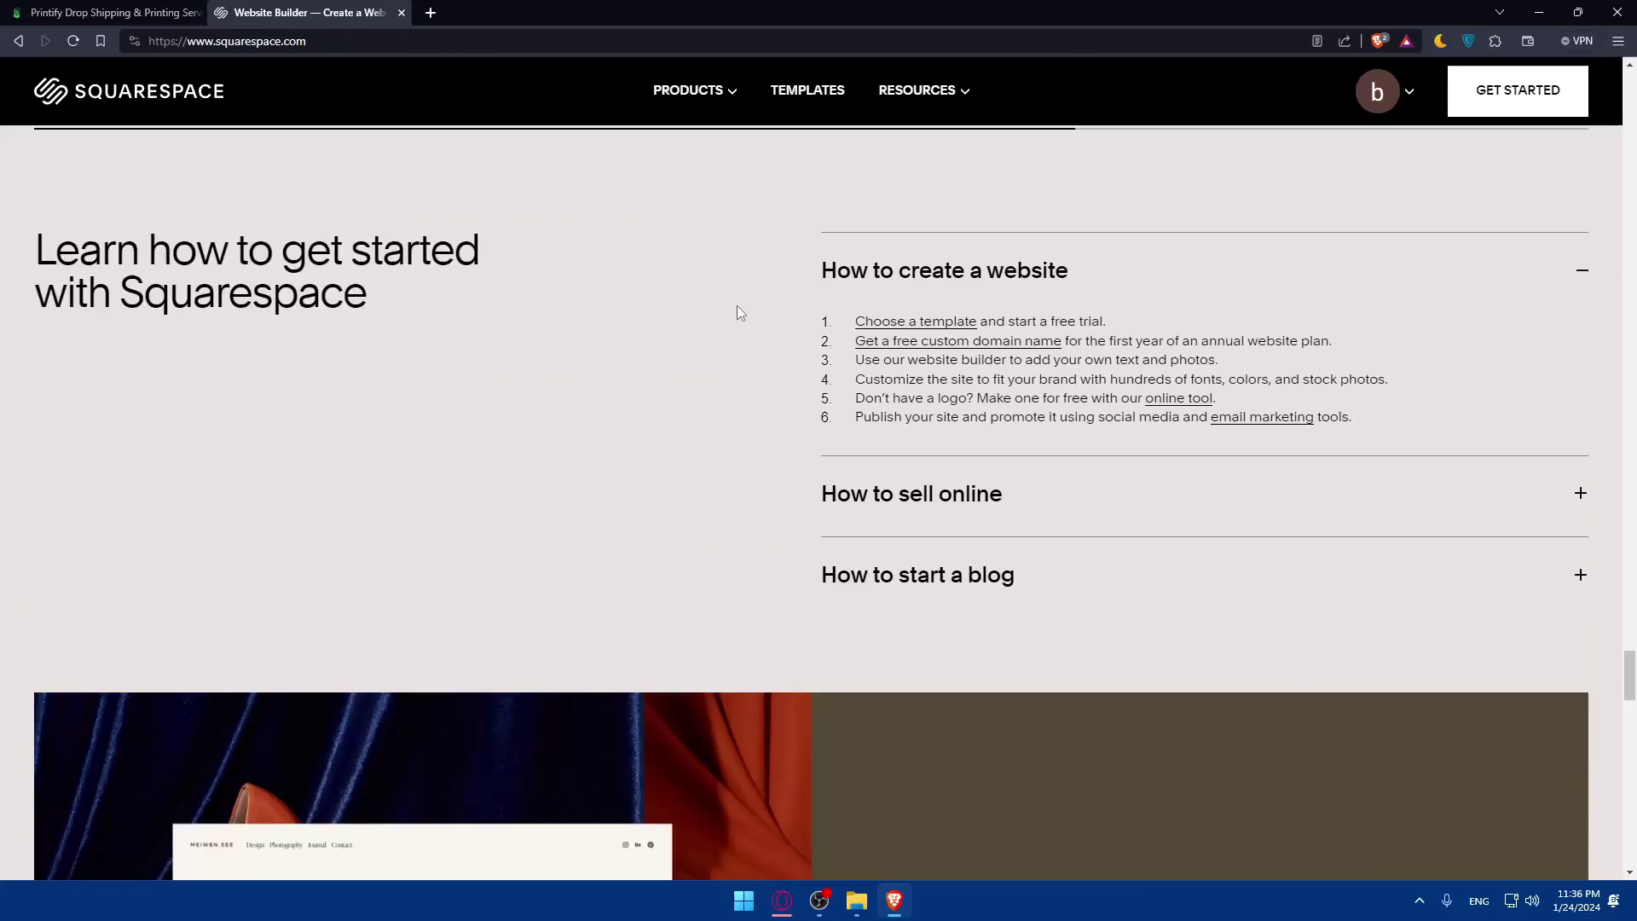
pyautogui.click(1122, 514)
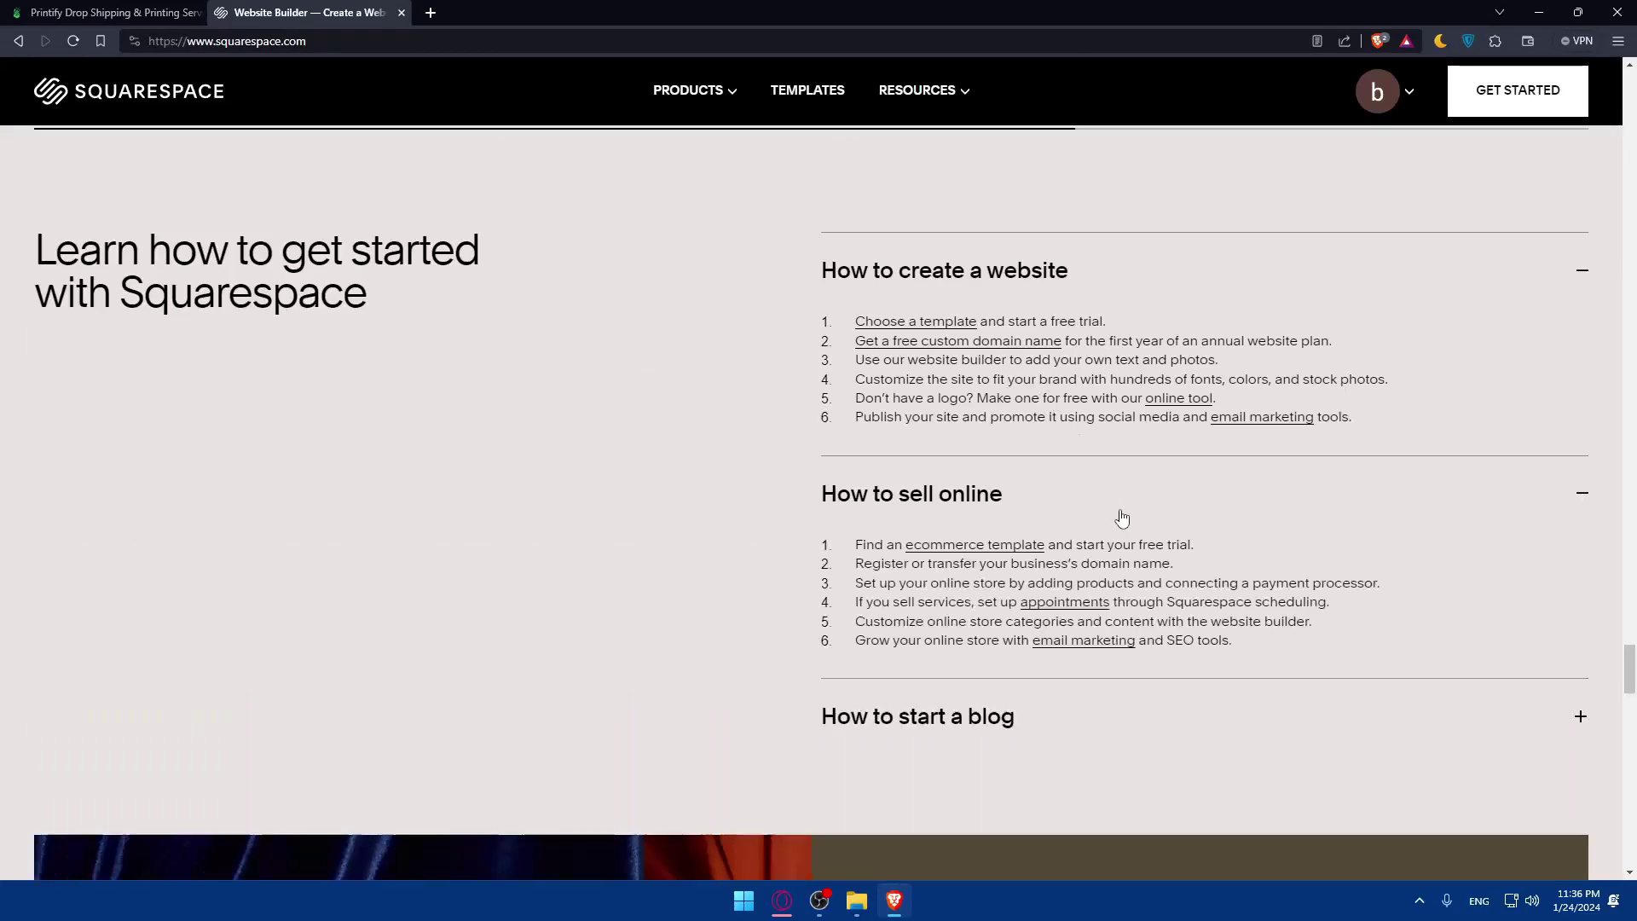
pyautogui.click(1032, 753)
# Expand the FAQ answers on subscriptions, building, hiring, domains and selling, then reach the Account Dashboard.
pyautogui.scroll(-12, 1066, 597)
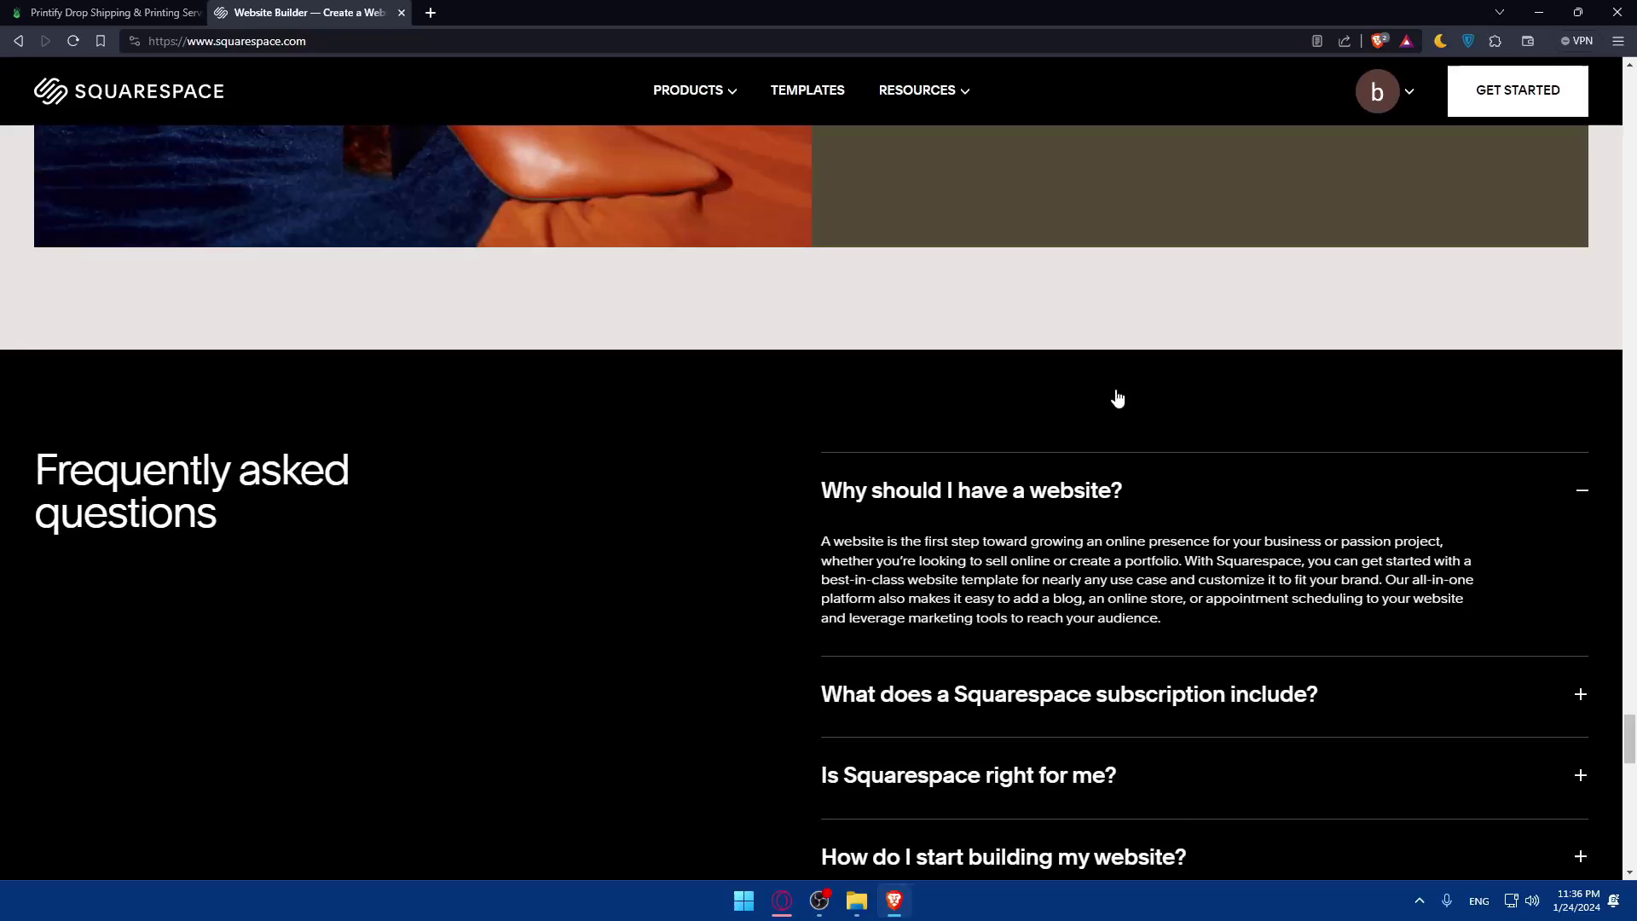
pyautogui.click(1076, 414)
pyautogui.click(1032, 704)
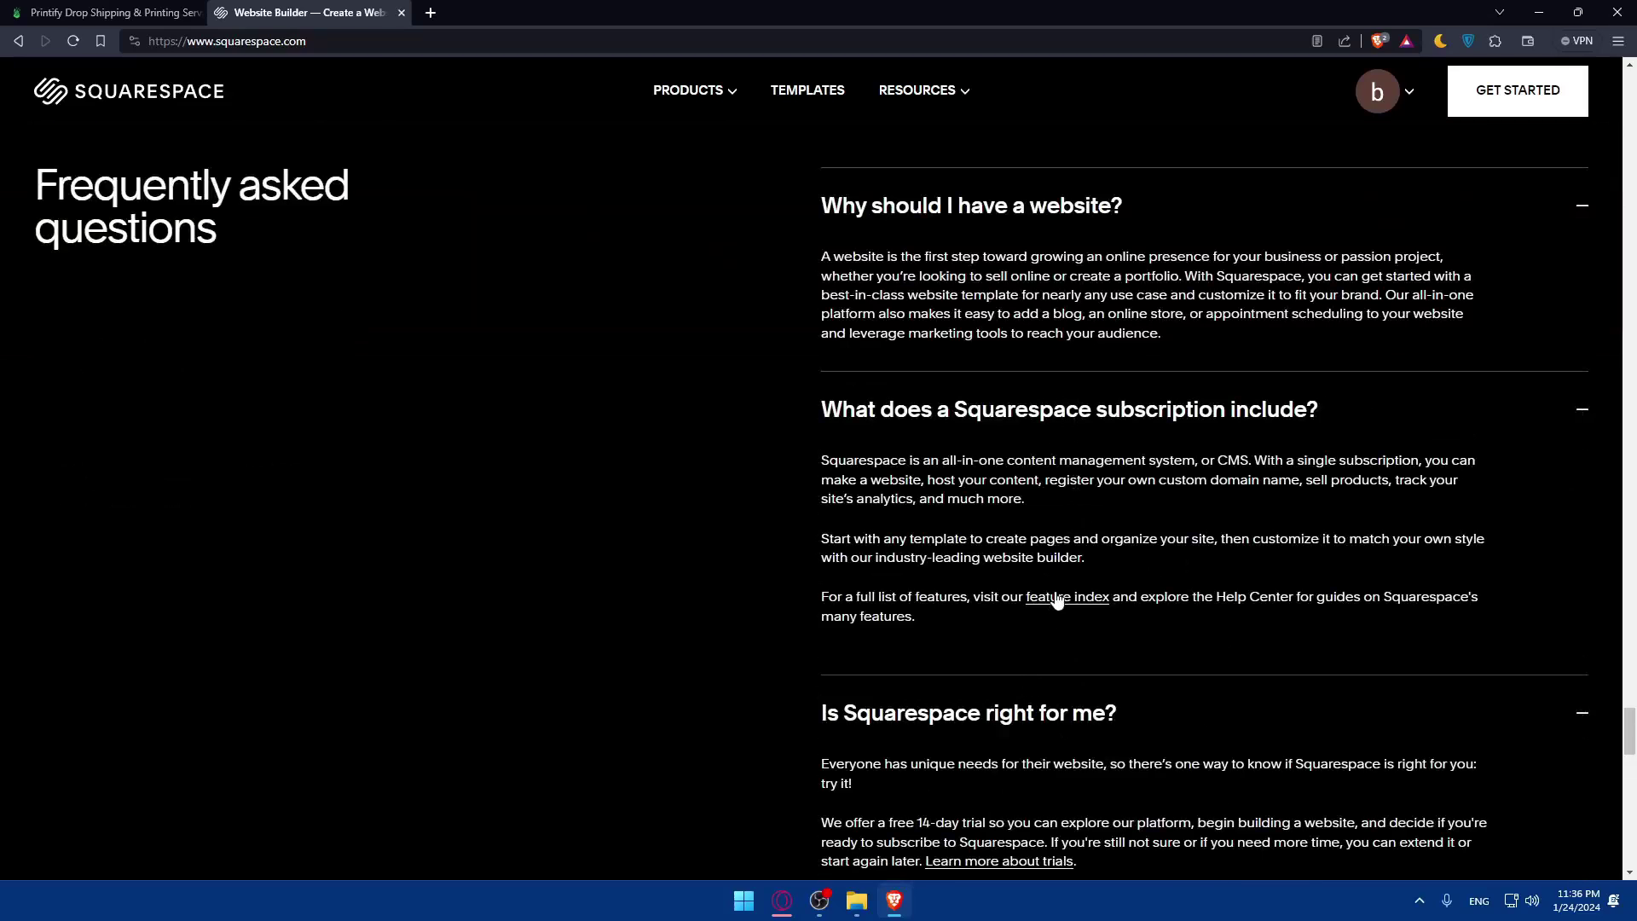
pyautogui.scroll(-8, 1062, 673)
pyautogui.click(1019, 370)
pyautogui.click(1058, 548)
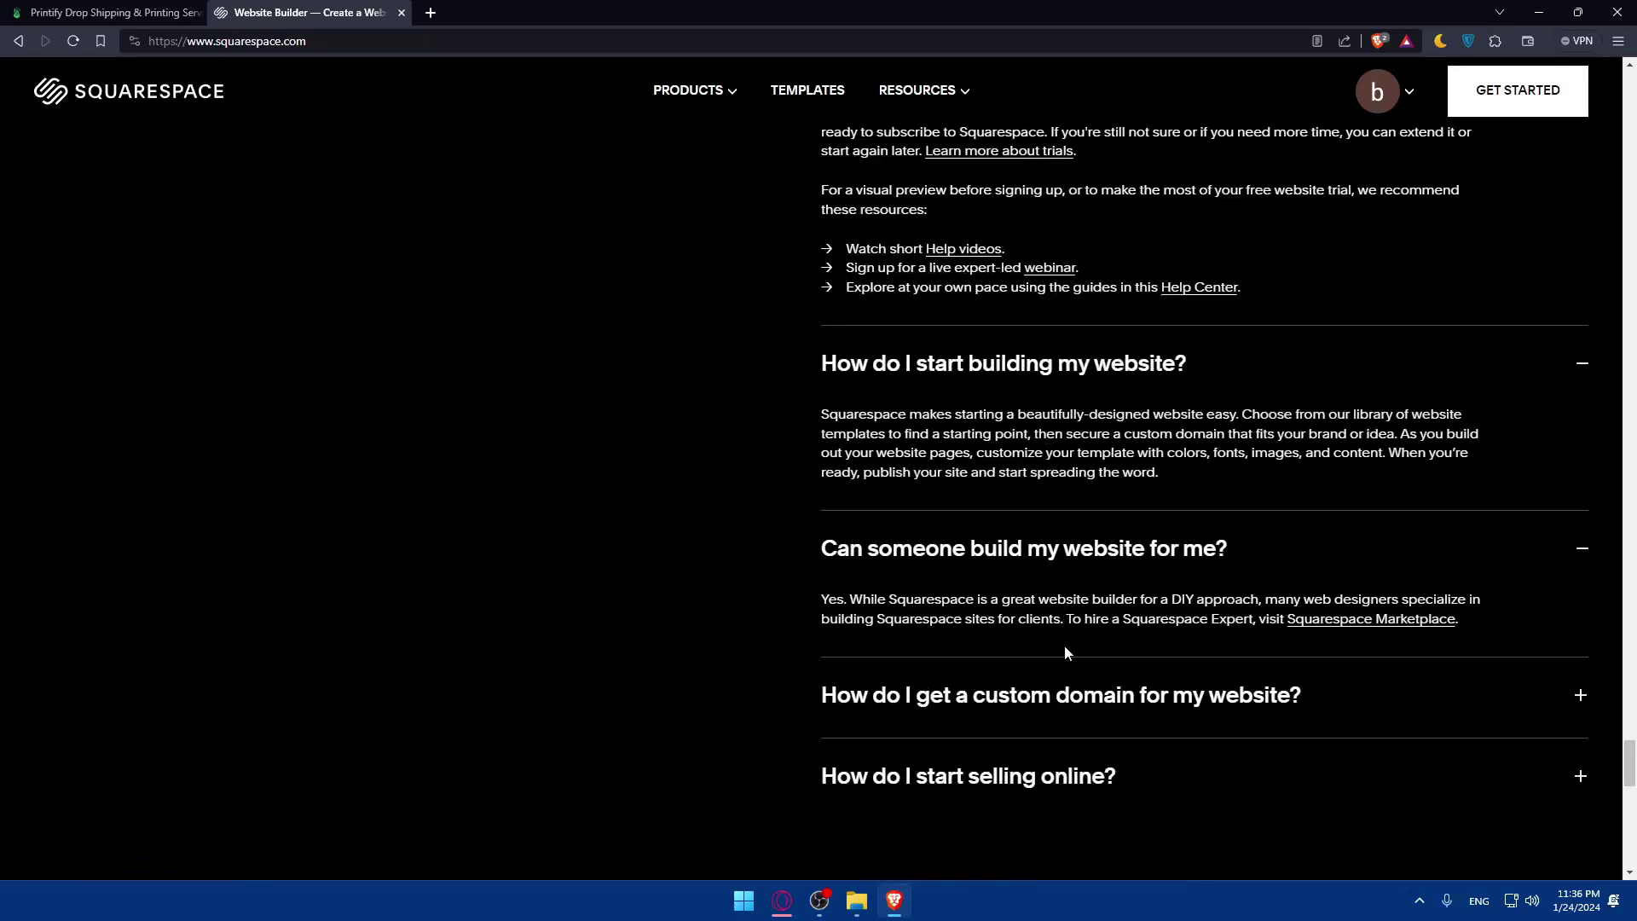
pyautogui.click(1066, 682)
pyautogui.scroll(-2, 1068, 699)
pyautogui.click(1067, 732)
pyautogui.scroll(-10, 1053, 580)
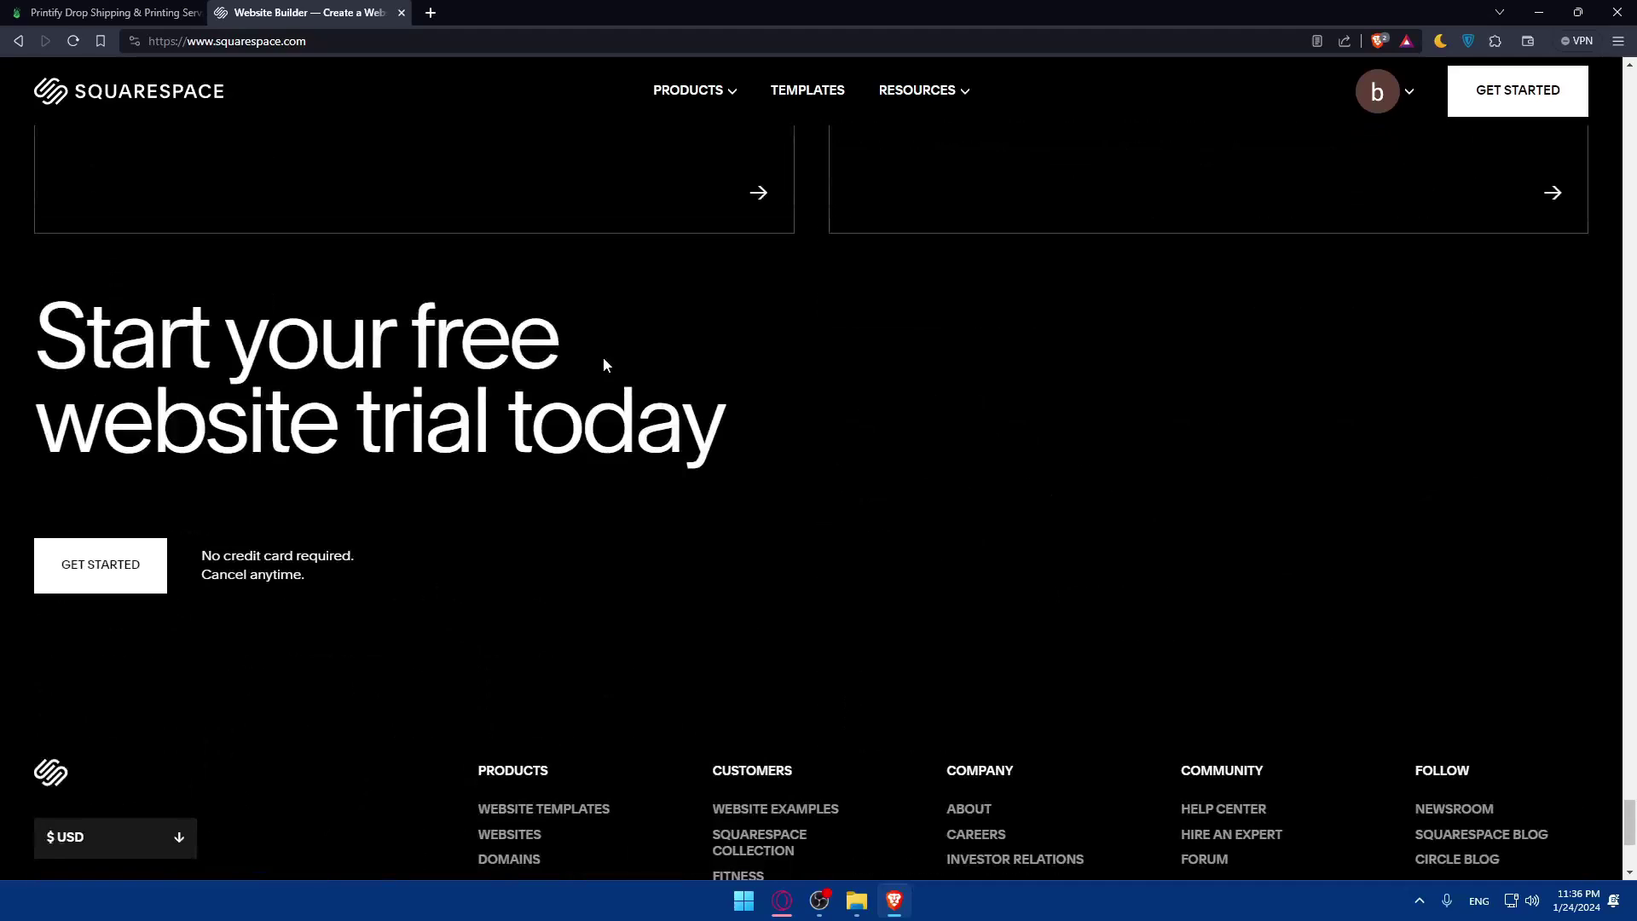
pyautogui.click(1374, 101)
pyautogui.click(1346, 220)
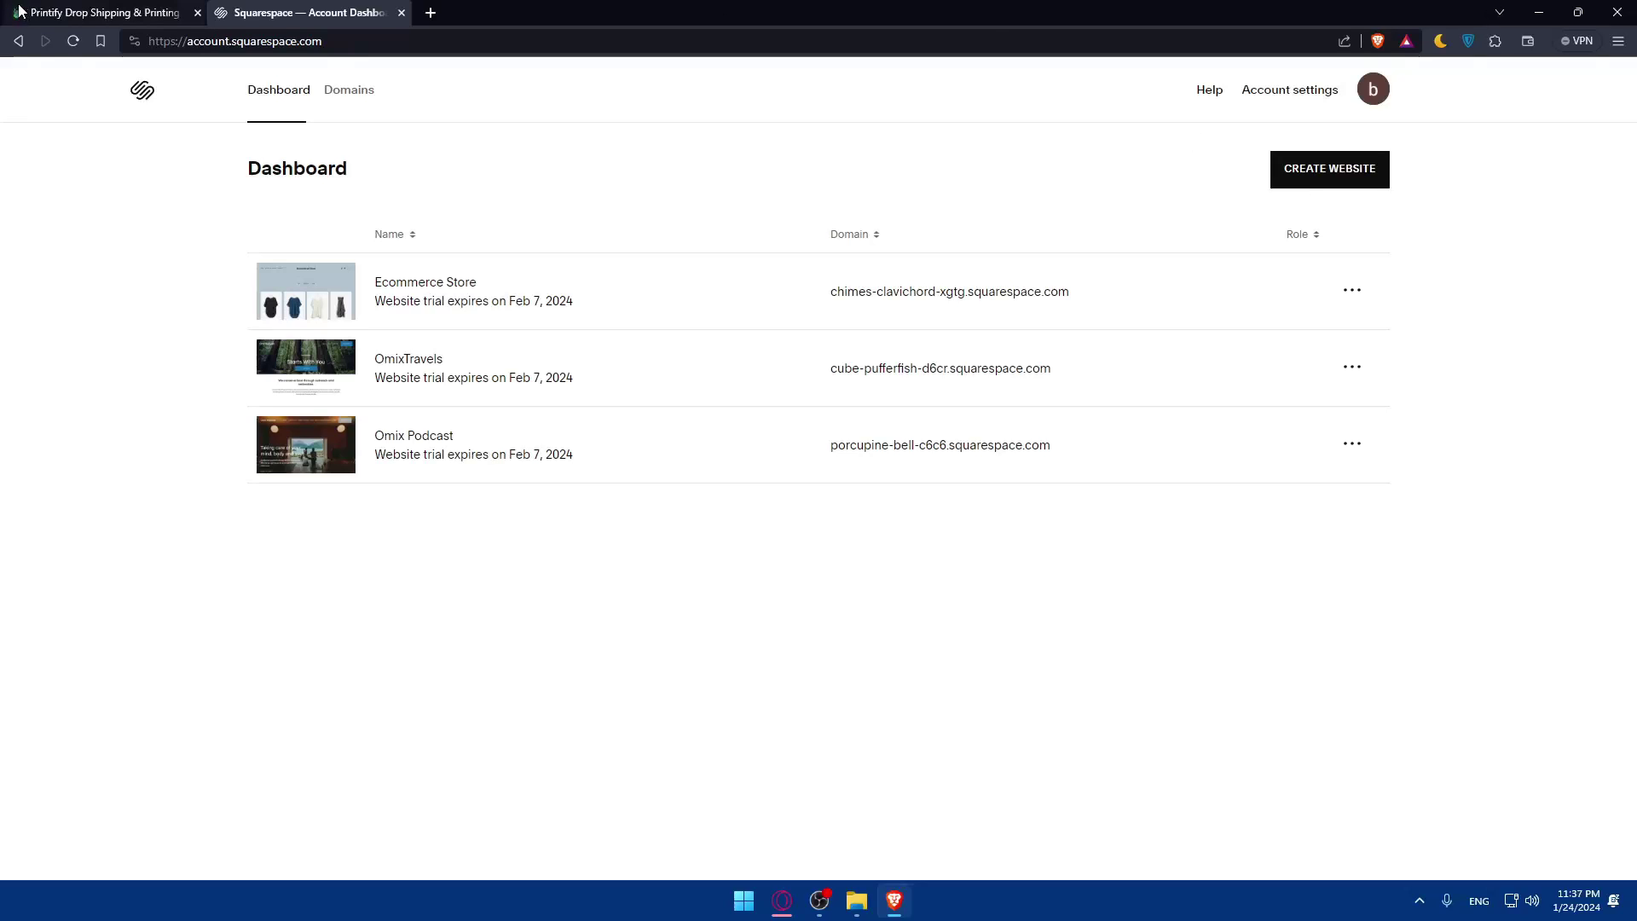
# From the Printify tab, go to My store's login page and continue with Google.
pyautogui.click(53, 9)
pyautogui.scroll(10, 501, 197)
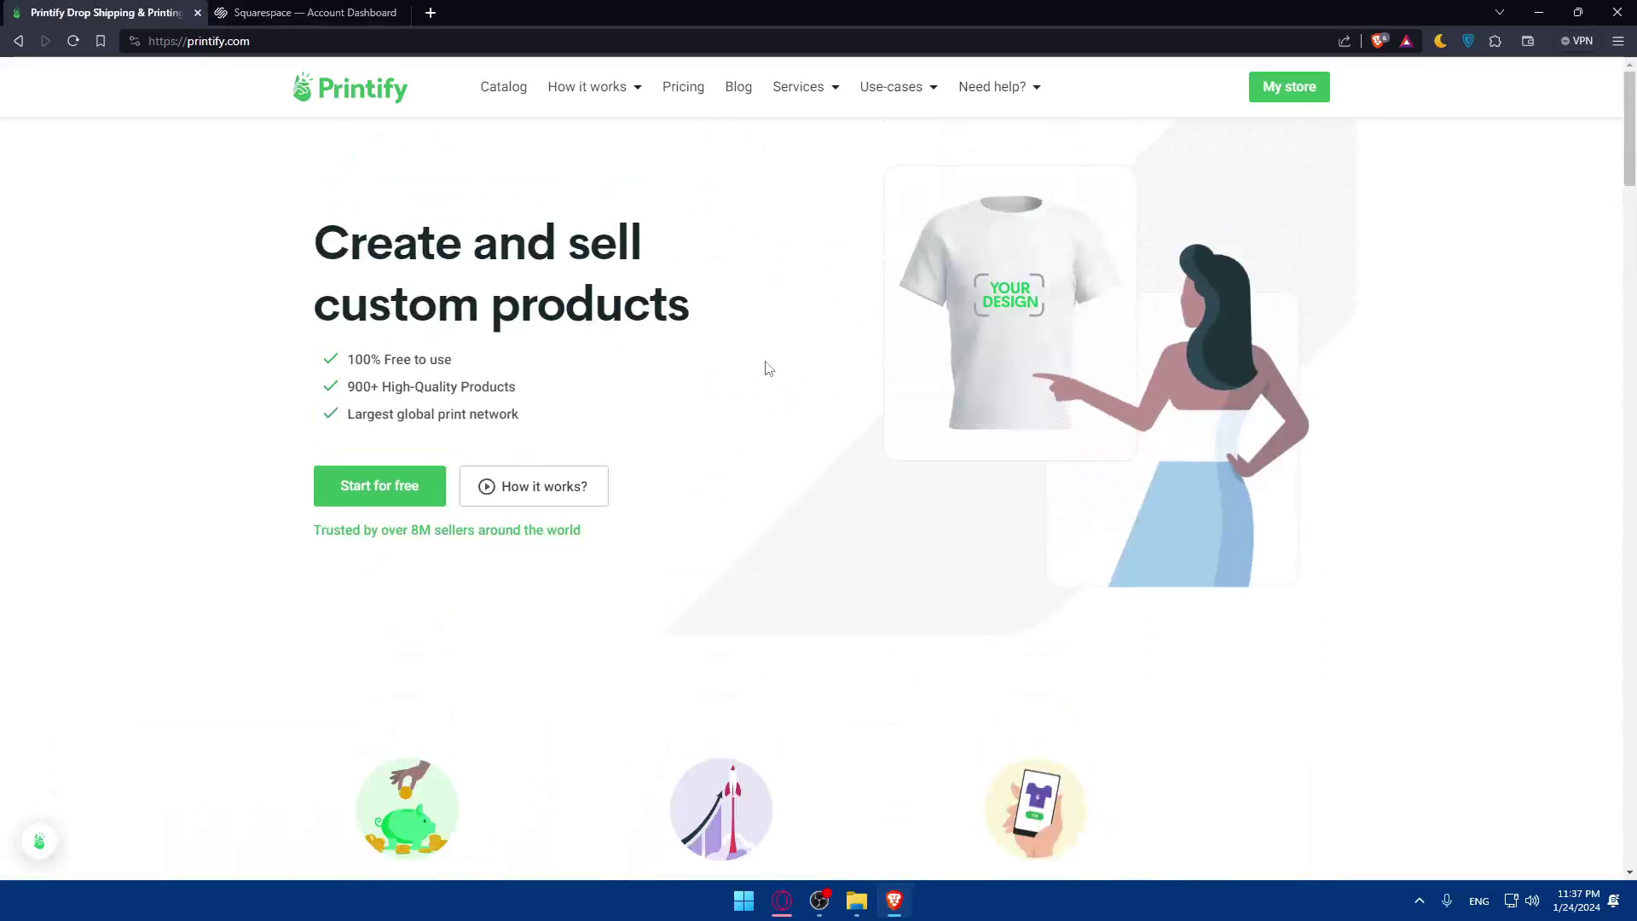
pyautogui.click(1292, 96)
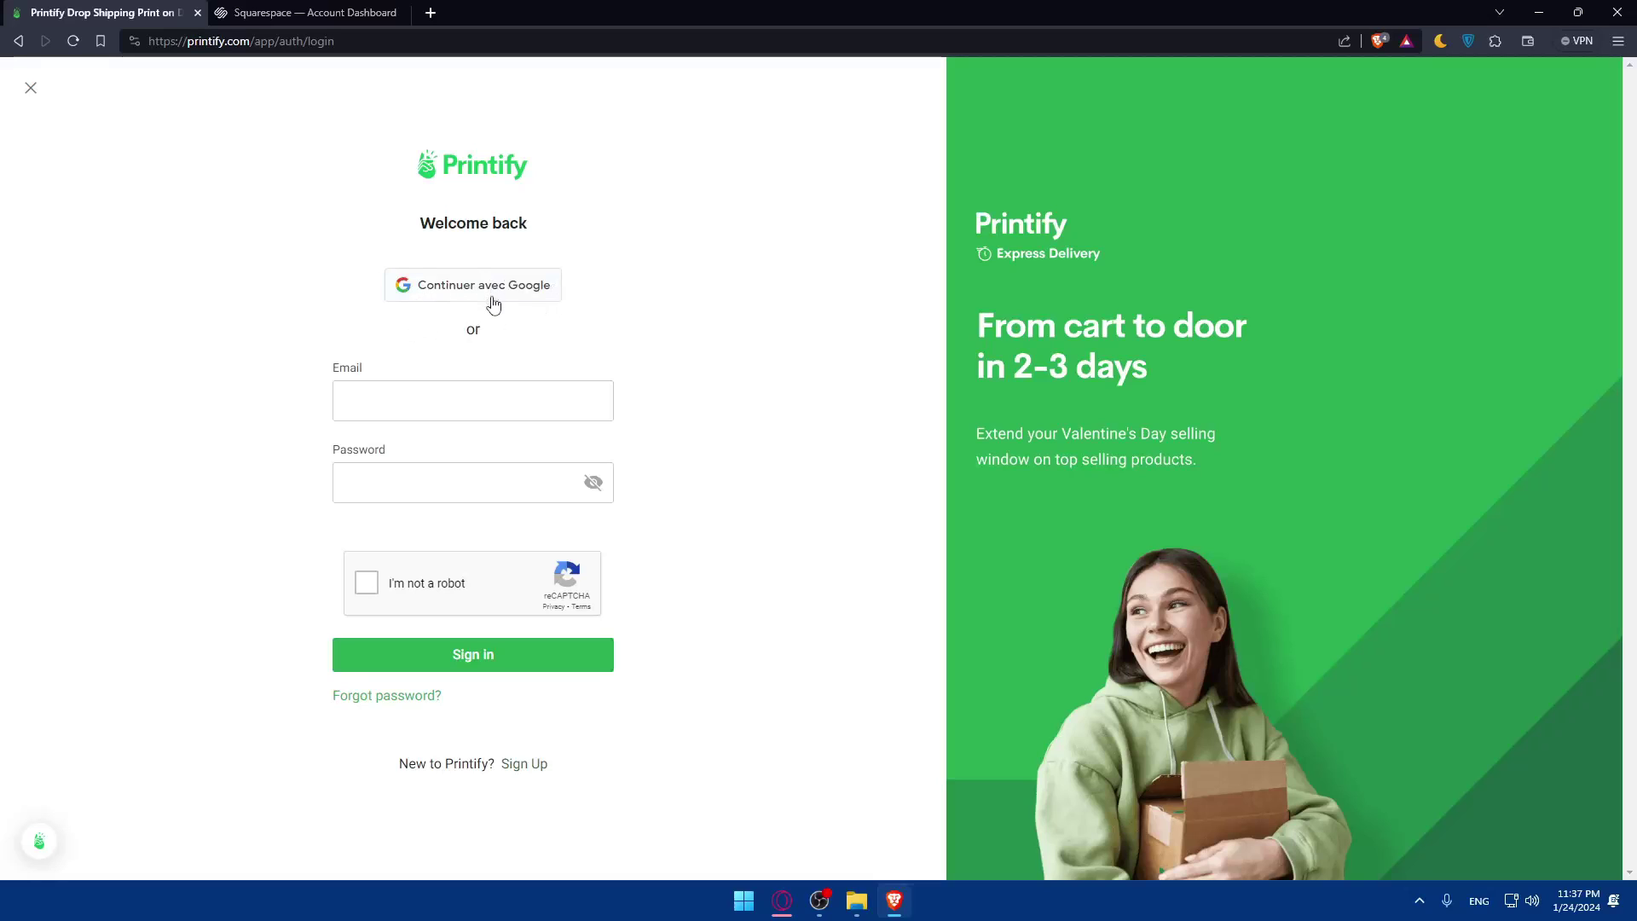
pyautogui.click(485, 294)
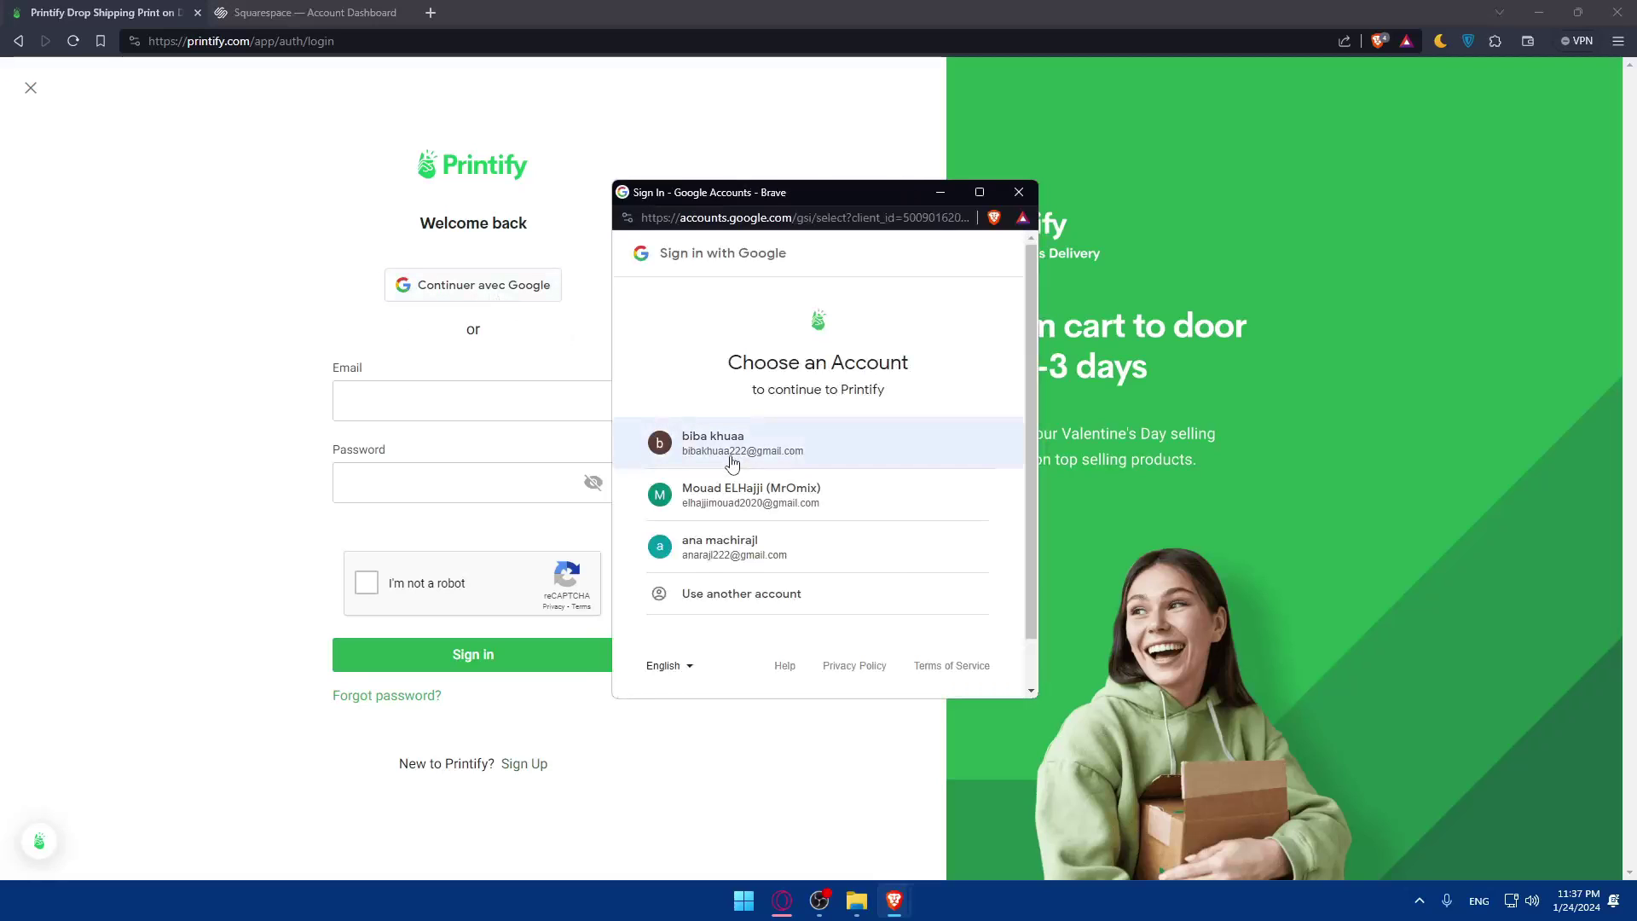
# Sign in with the first Google account listed in the account chooser.
pyautogui.click(731, 460)
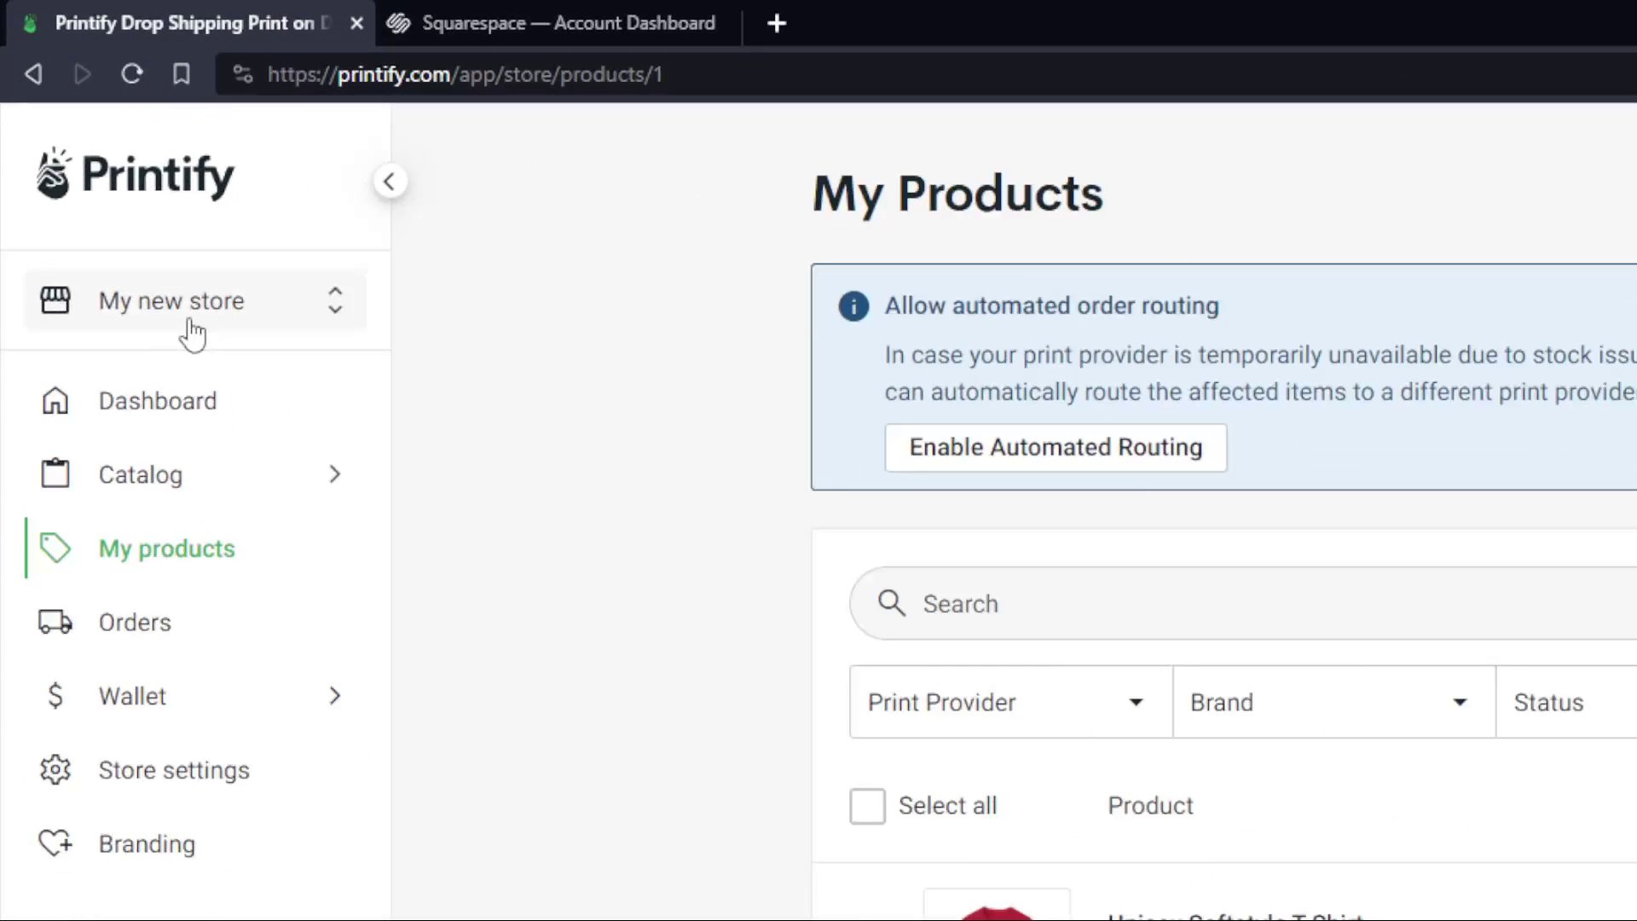
# Check the Squarespace dashboard, then reopen Printify's 'My new store' switcher to add a store.
pyautogui.click(107, 180)
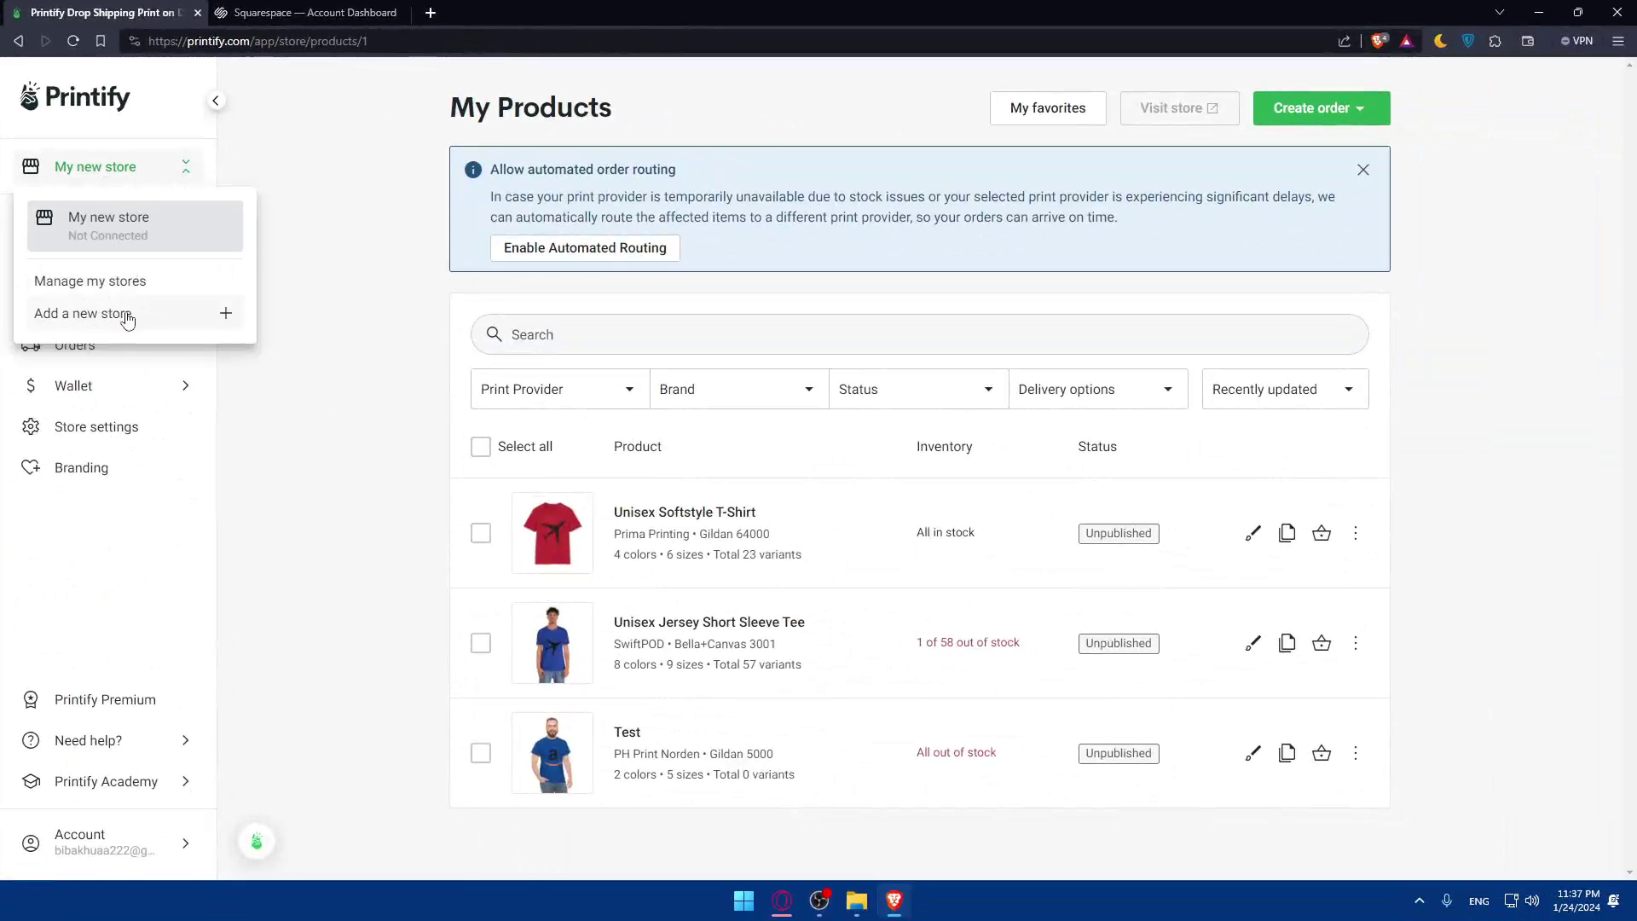
pyautogui.click(351, 248)
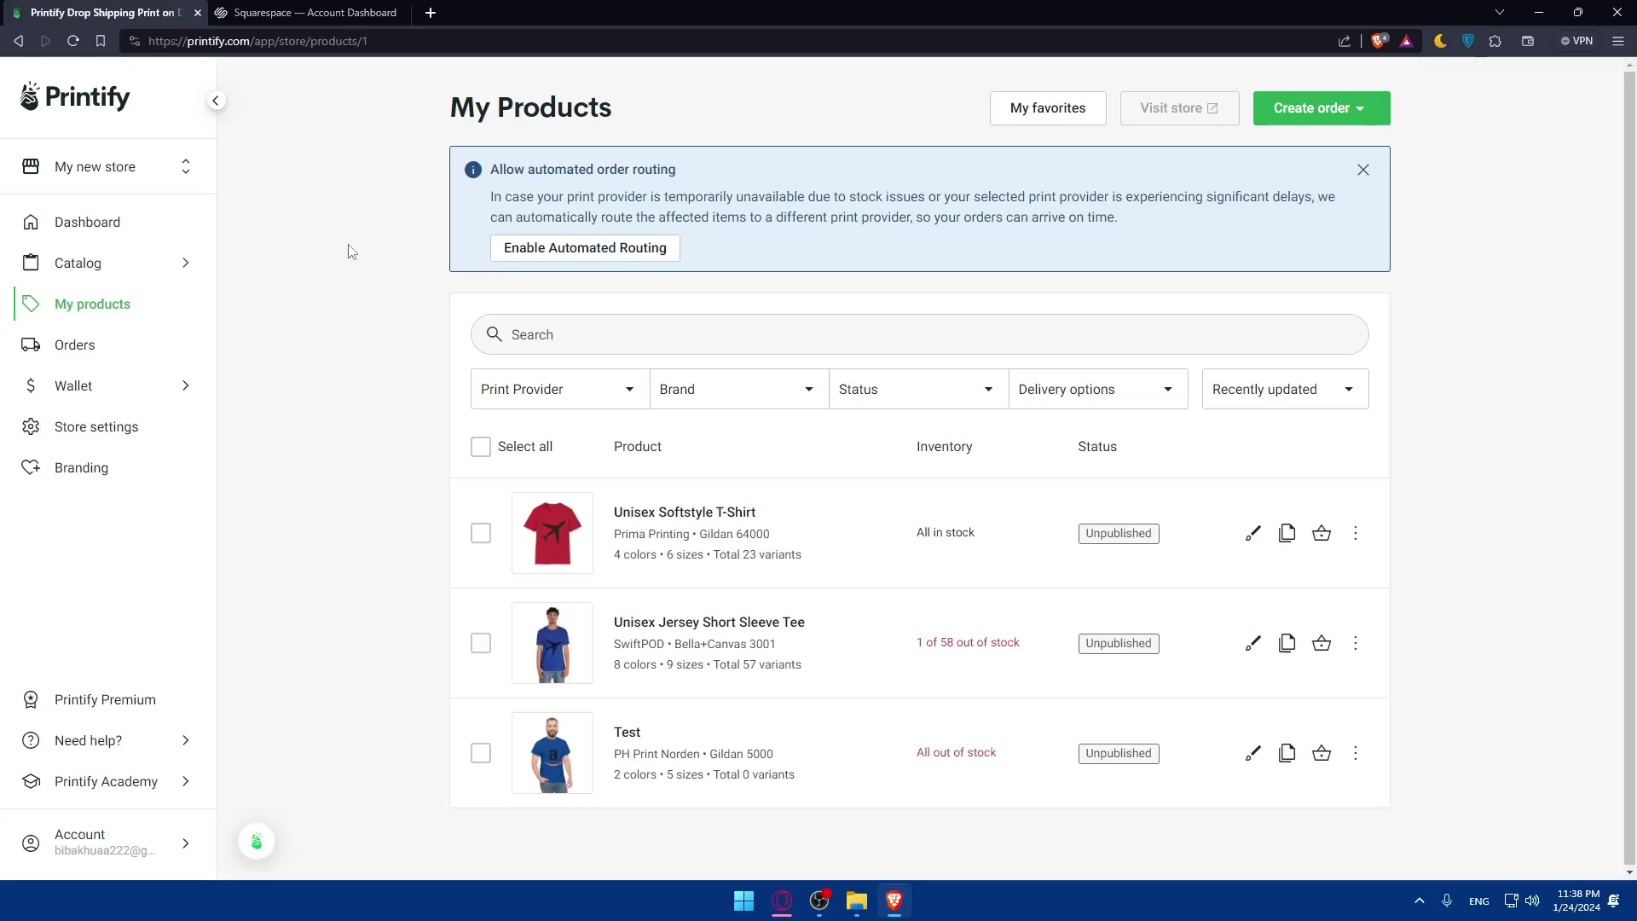
pyautogui.click(328, 12)
pyautogui.click(111, 12)
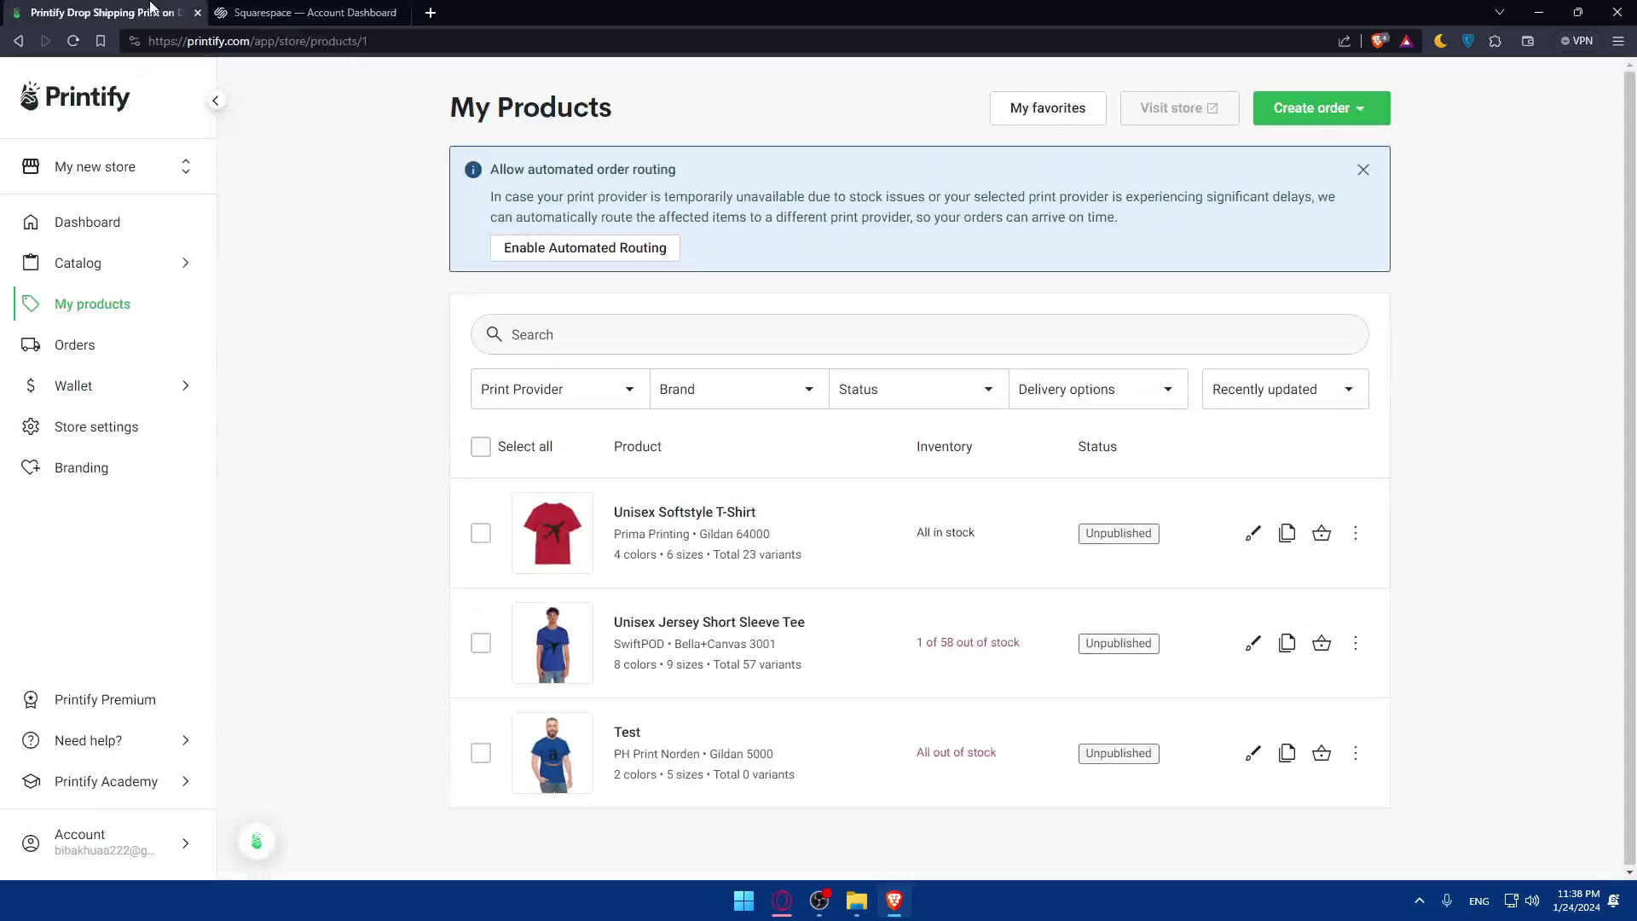
pyautogui.click(88, 171)
# Choose 'Add a new store' and review the sales channels on 'Let's connect your store!'.
pyautogui.click(134, 315)
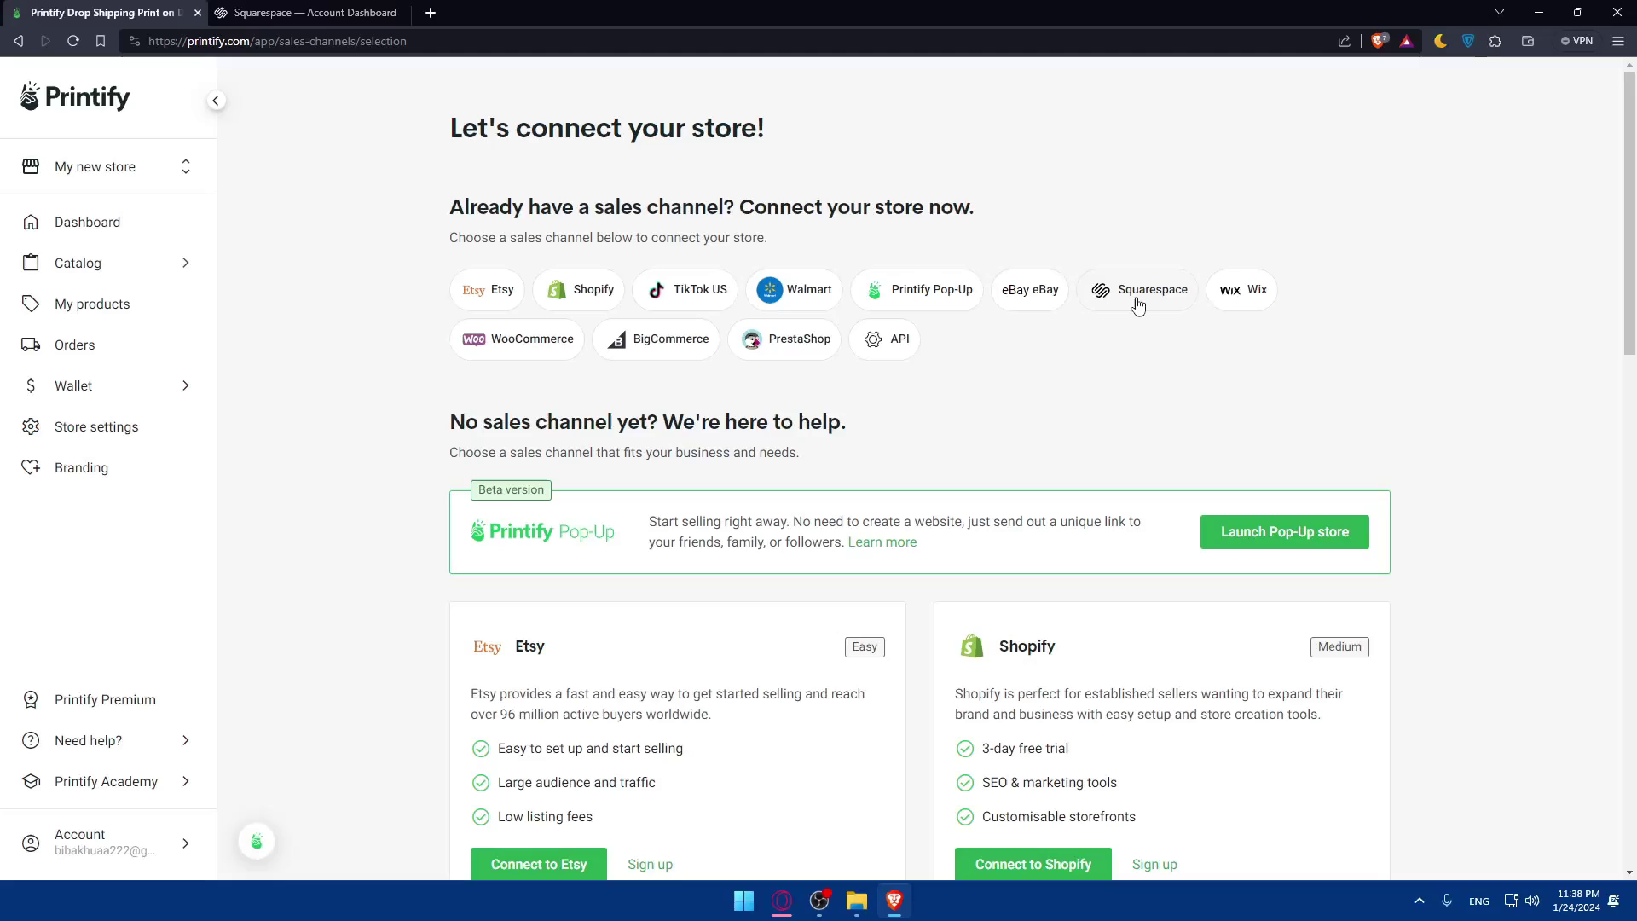
pyautogui.scroll(-6, 1136, 303)
pyautogui.scroll(6, 1134, 303)
pyautogui.scroll(-12, 1137, 305)
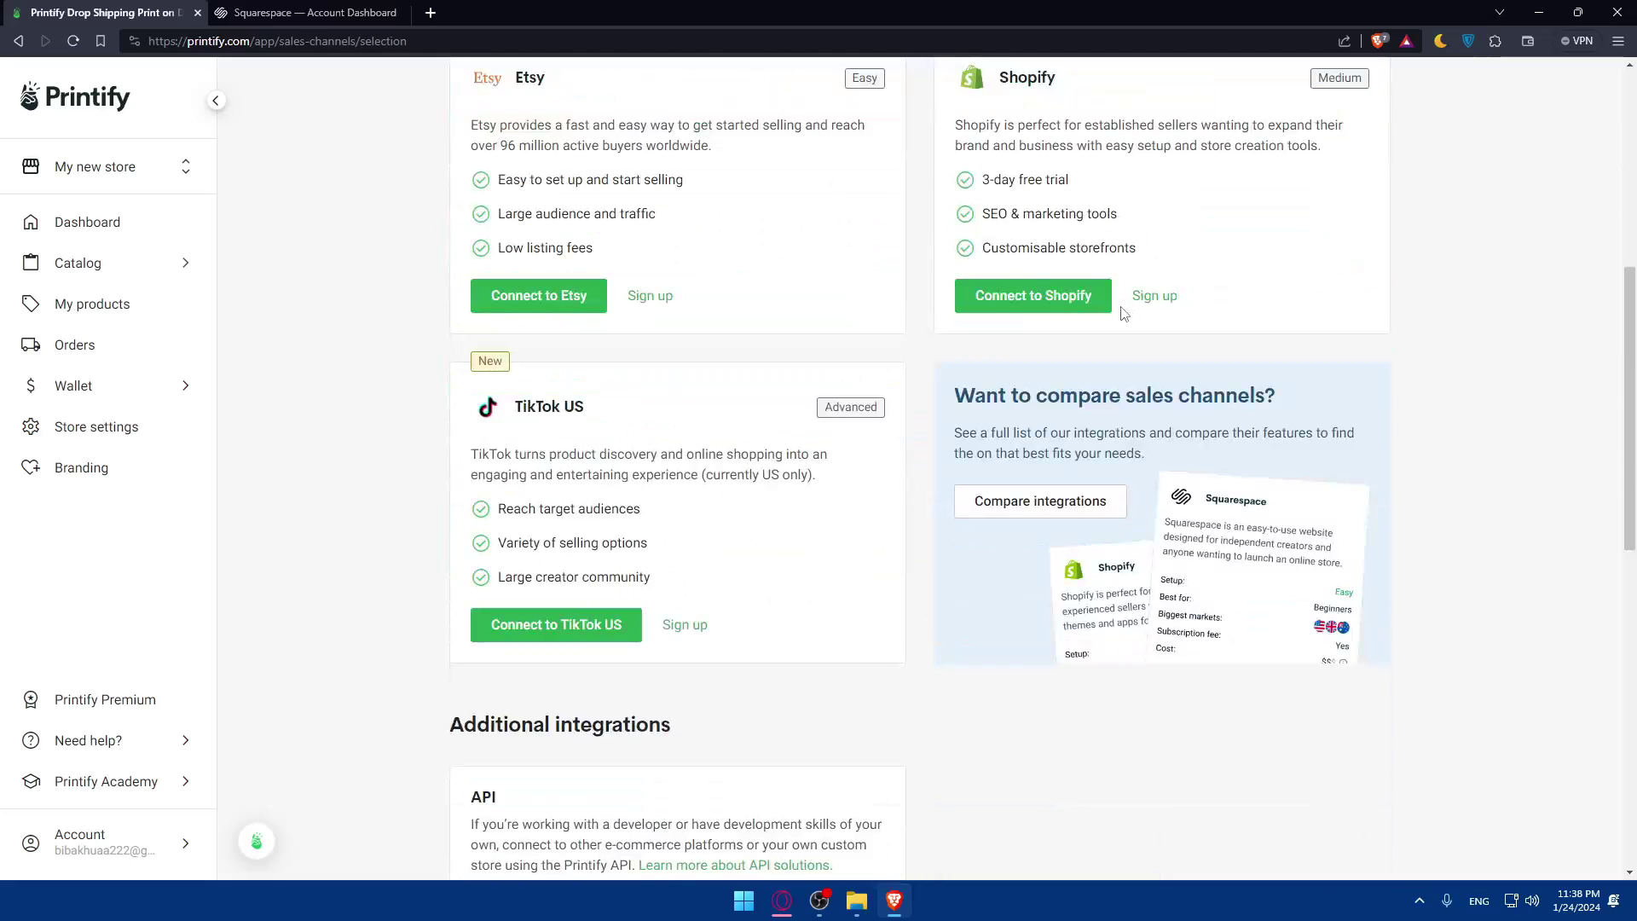
pyautogui.scroll(5, 1040, 318)
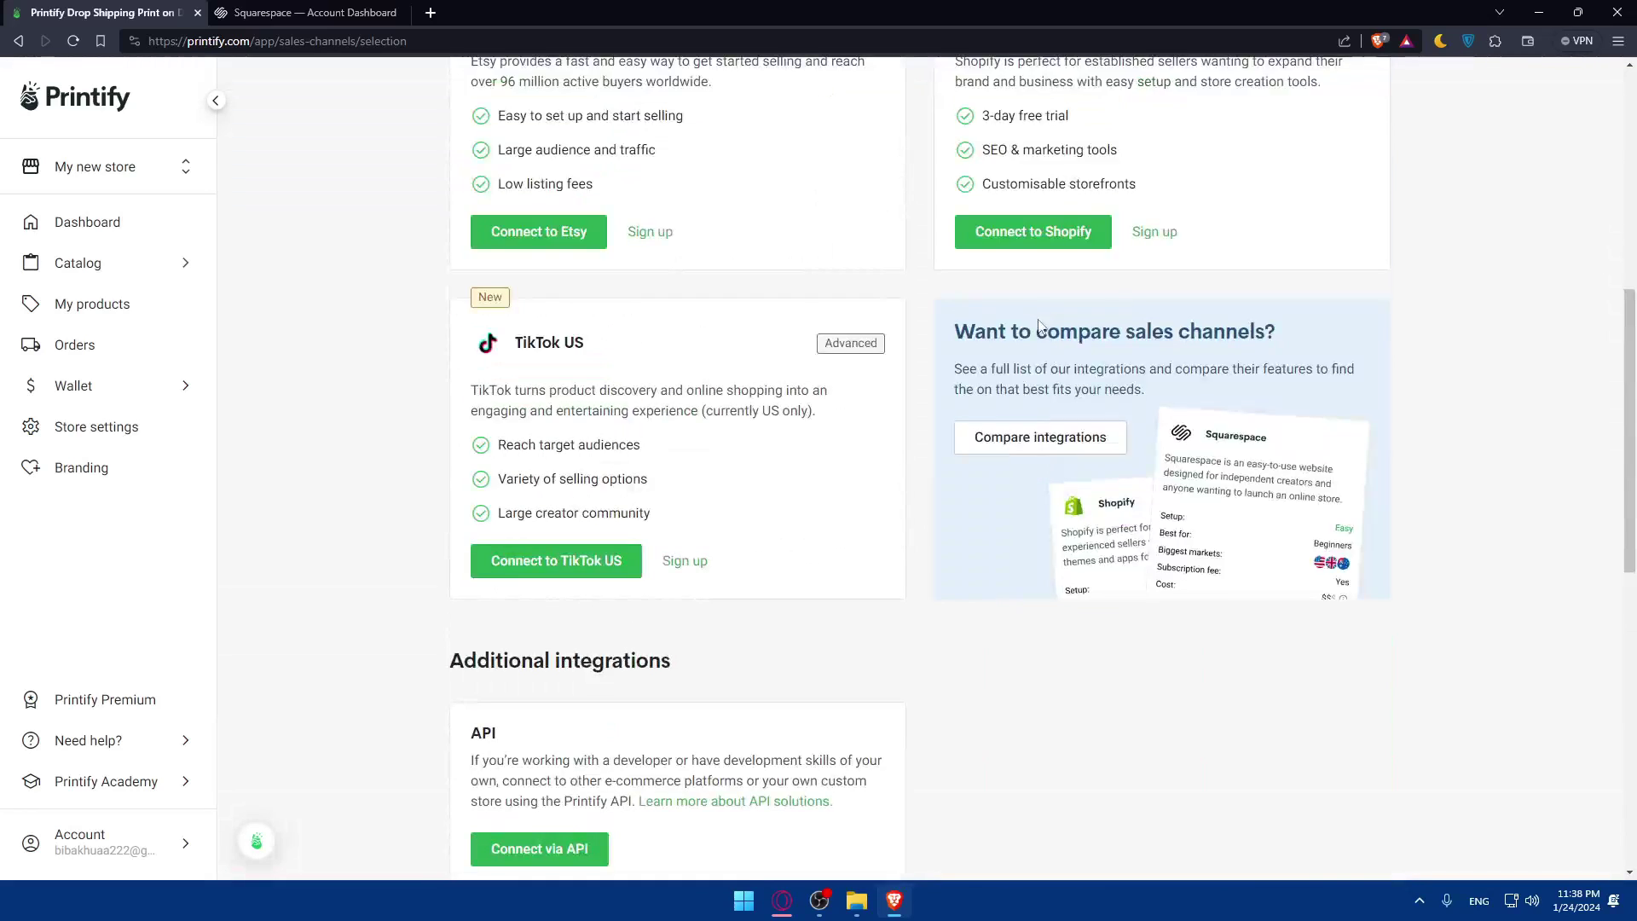
pyautogui.scroll(-5, 1041, 358)
pyautogui.scroll(12, 909, 798)
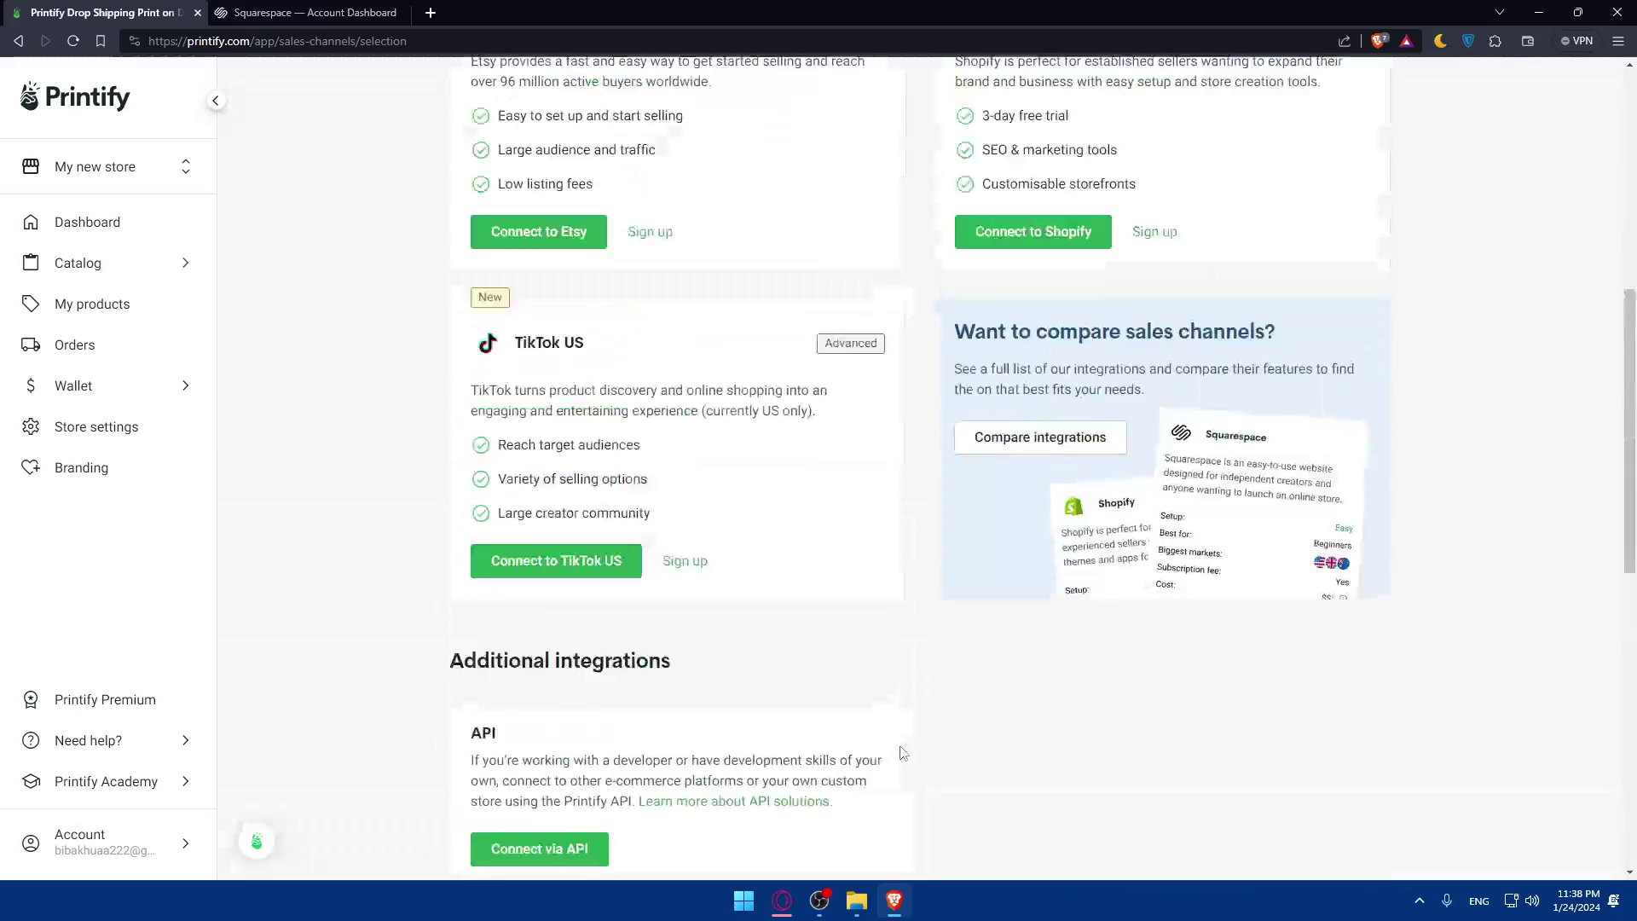
pyautogui.scroll(-4, 822, 639)
pyautogui.scroll(4, 713, 603)
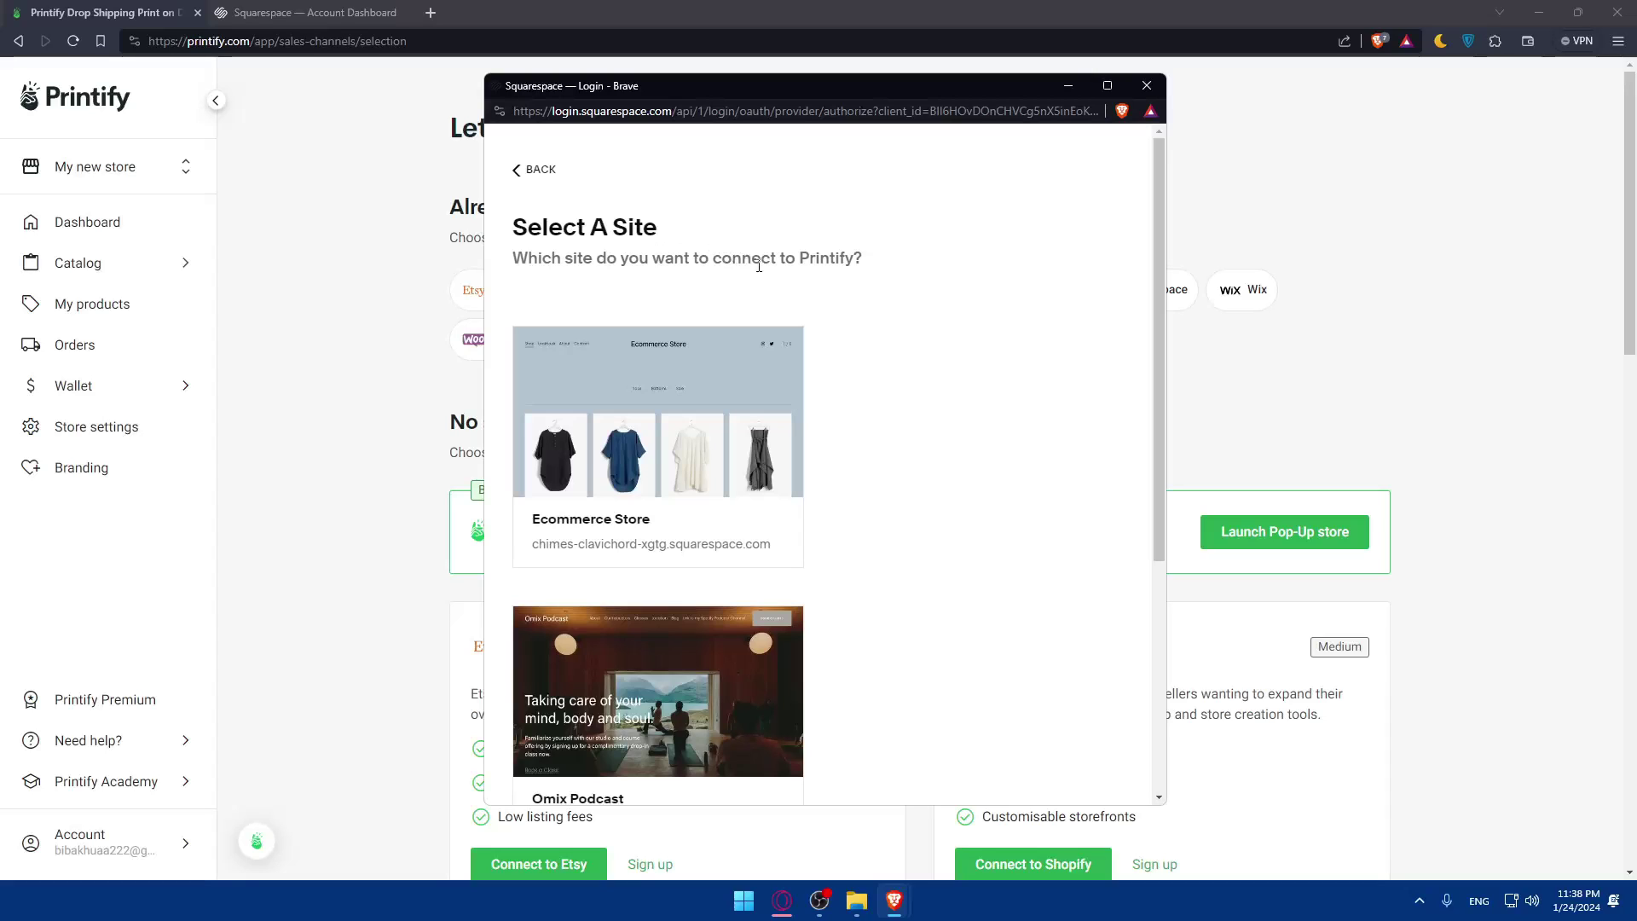
# Select the Ecommerce Store site and read the inventory permissions Printify requests.
pyautogui.scroll(-4, 734, 375)
pyautogui.scroll(4, 706, 389)
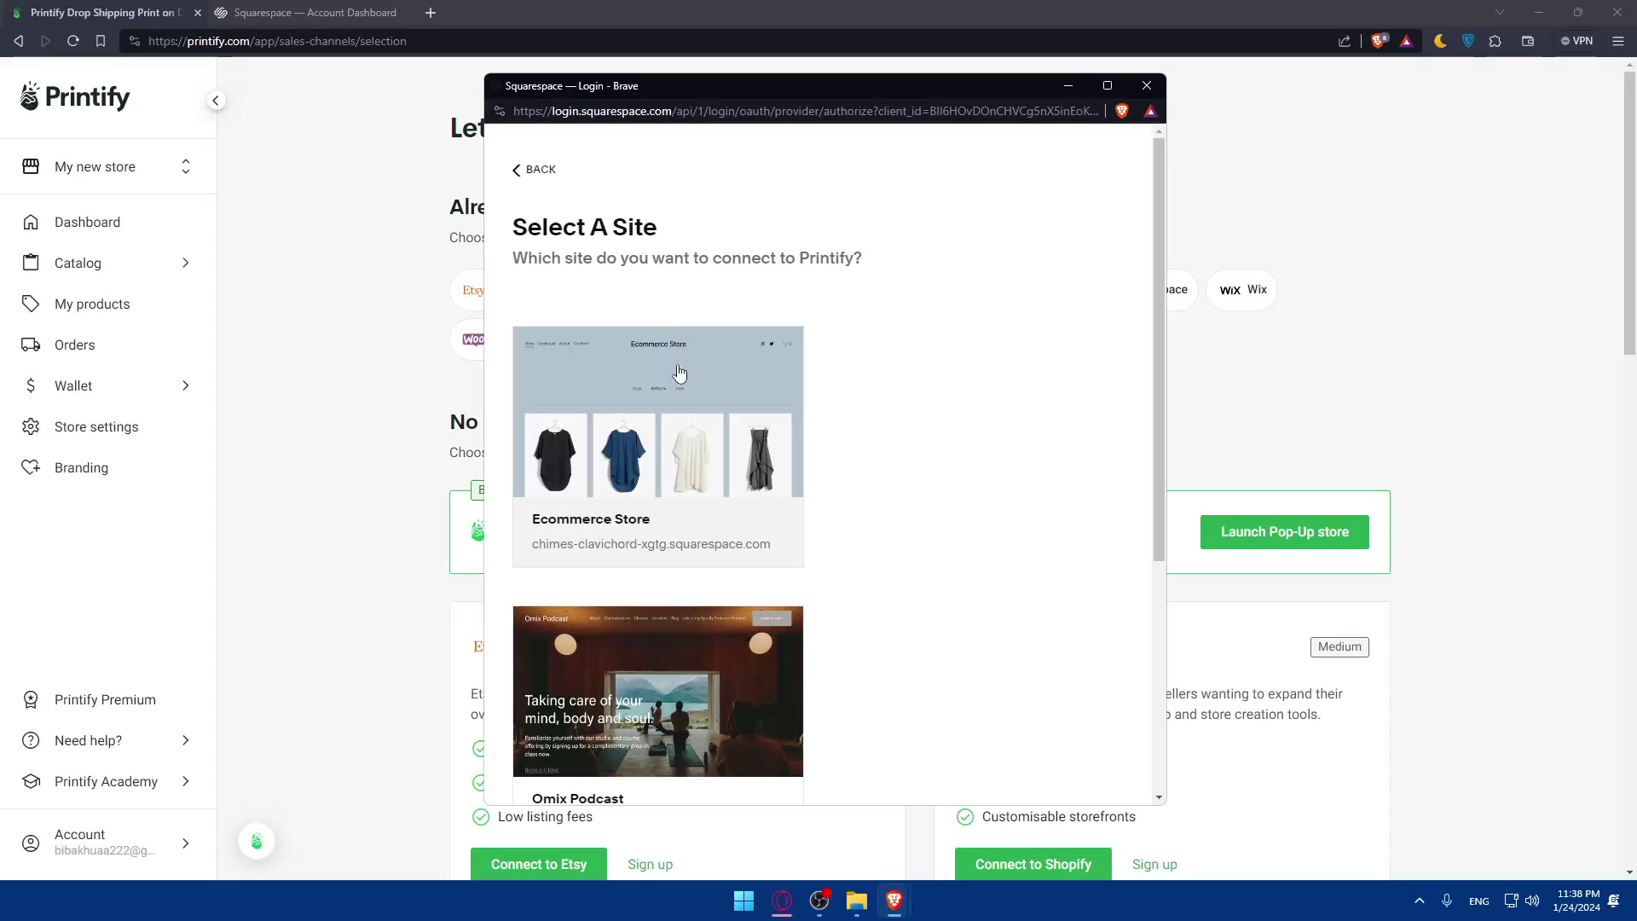
pyautogui.click(679, 399)
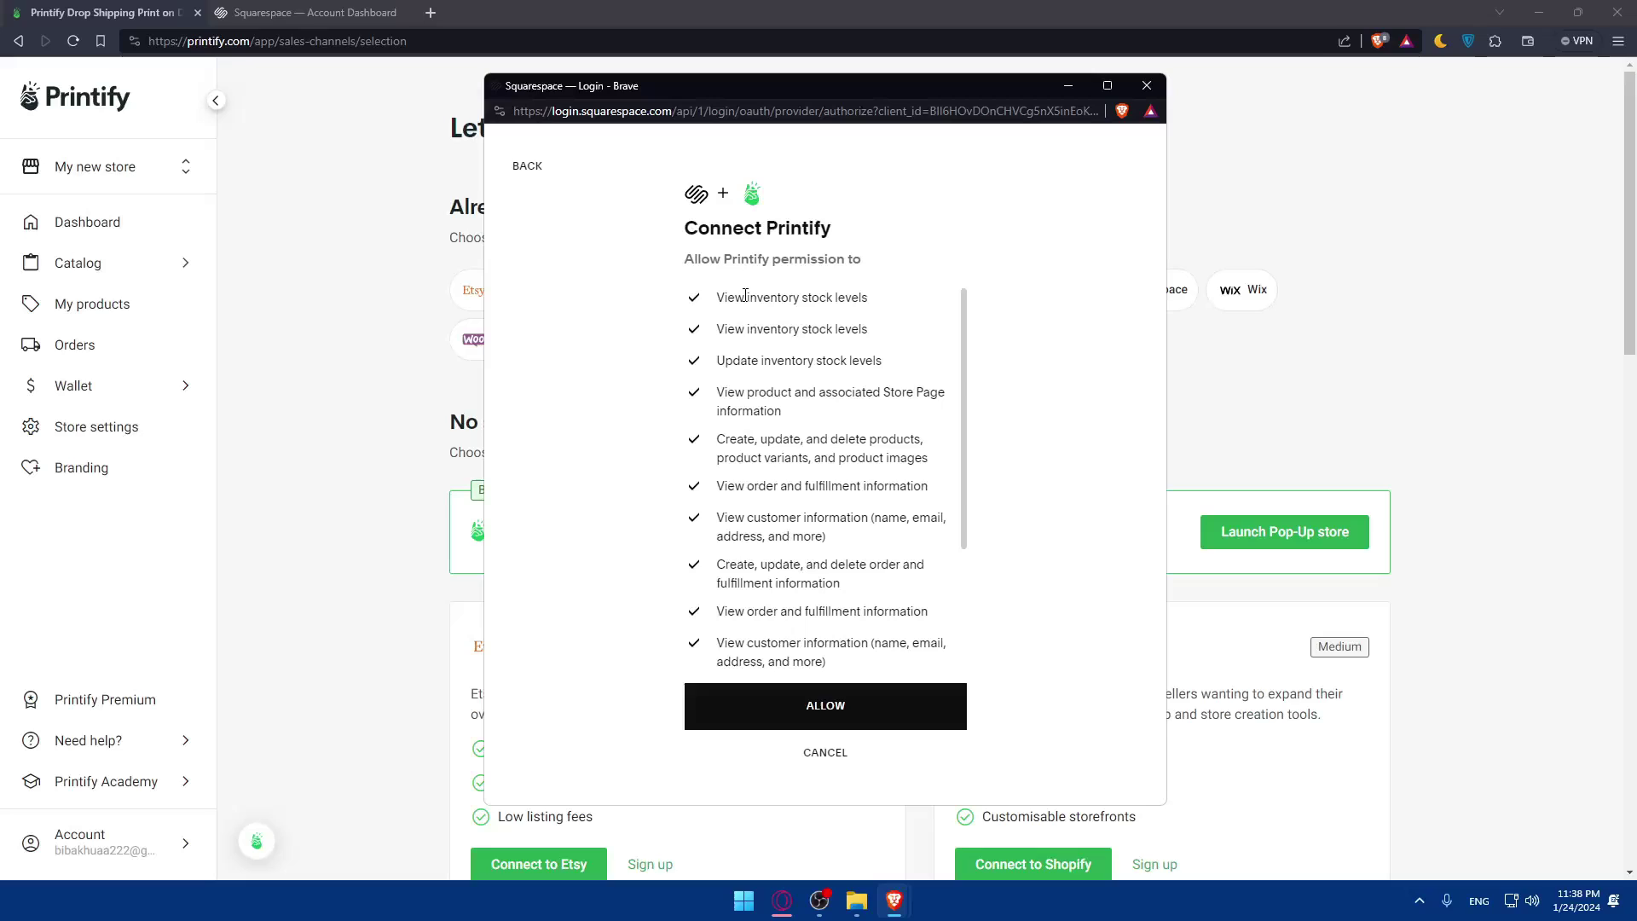
pyautogui.moveTo(687, 227); pyautogui.dragTo(906, 261)
pyautogui.click(647, 226)
pyautogui.moveTo(694, 294); pyautogui.dragTo(989, 307)
pyautogui.moveTo(681, 330); pyautogui.dragTo(935, 337)
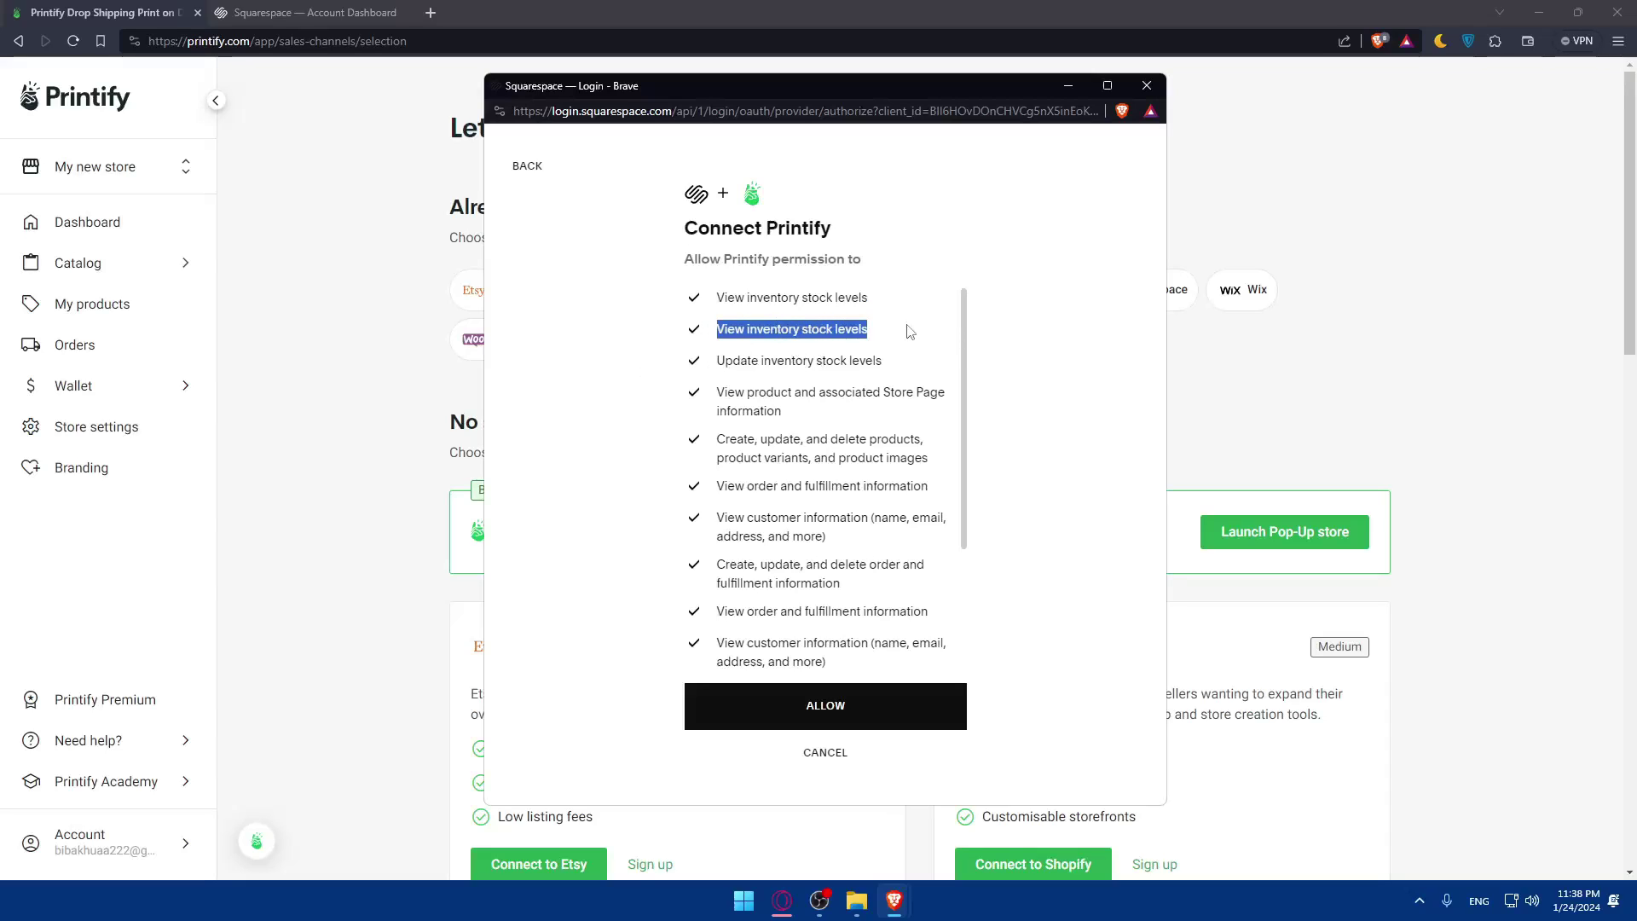
pyautogui.click(699, 362)
pyautogui.moveTo(726, 355); pyautogui.dragTo(873, 358)
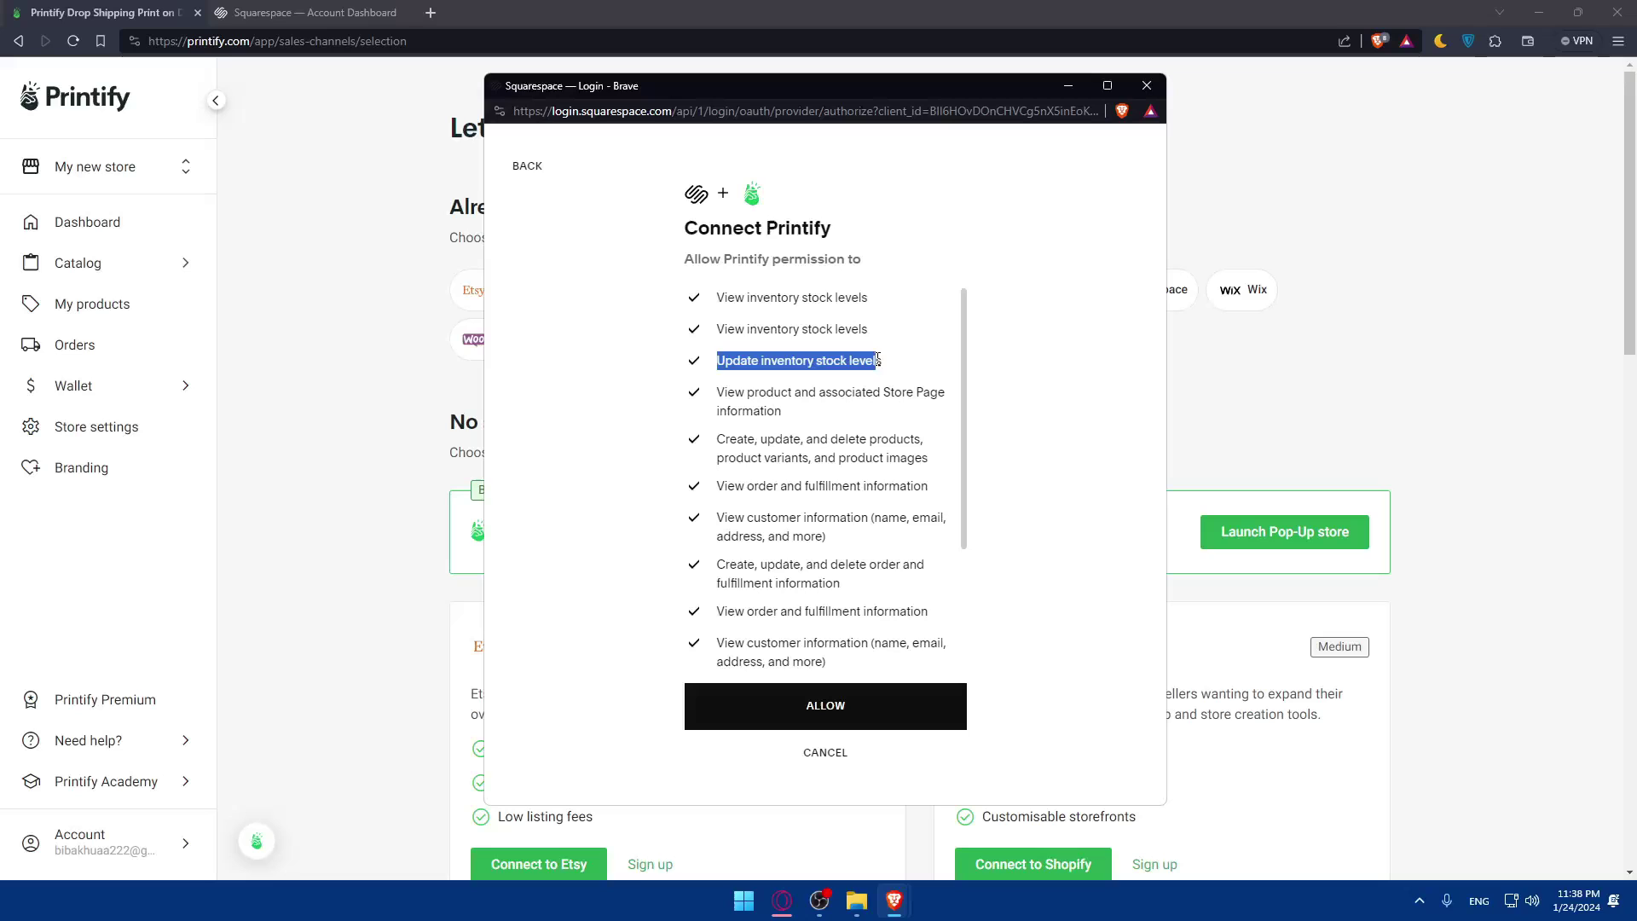
pyautogui.click(873, 359)
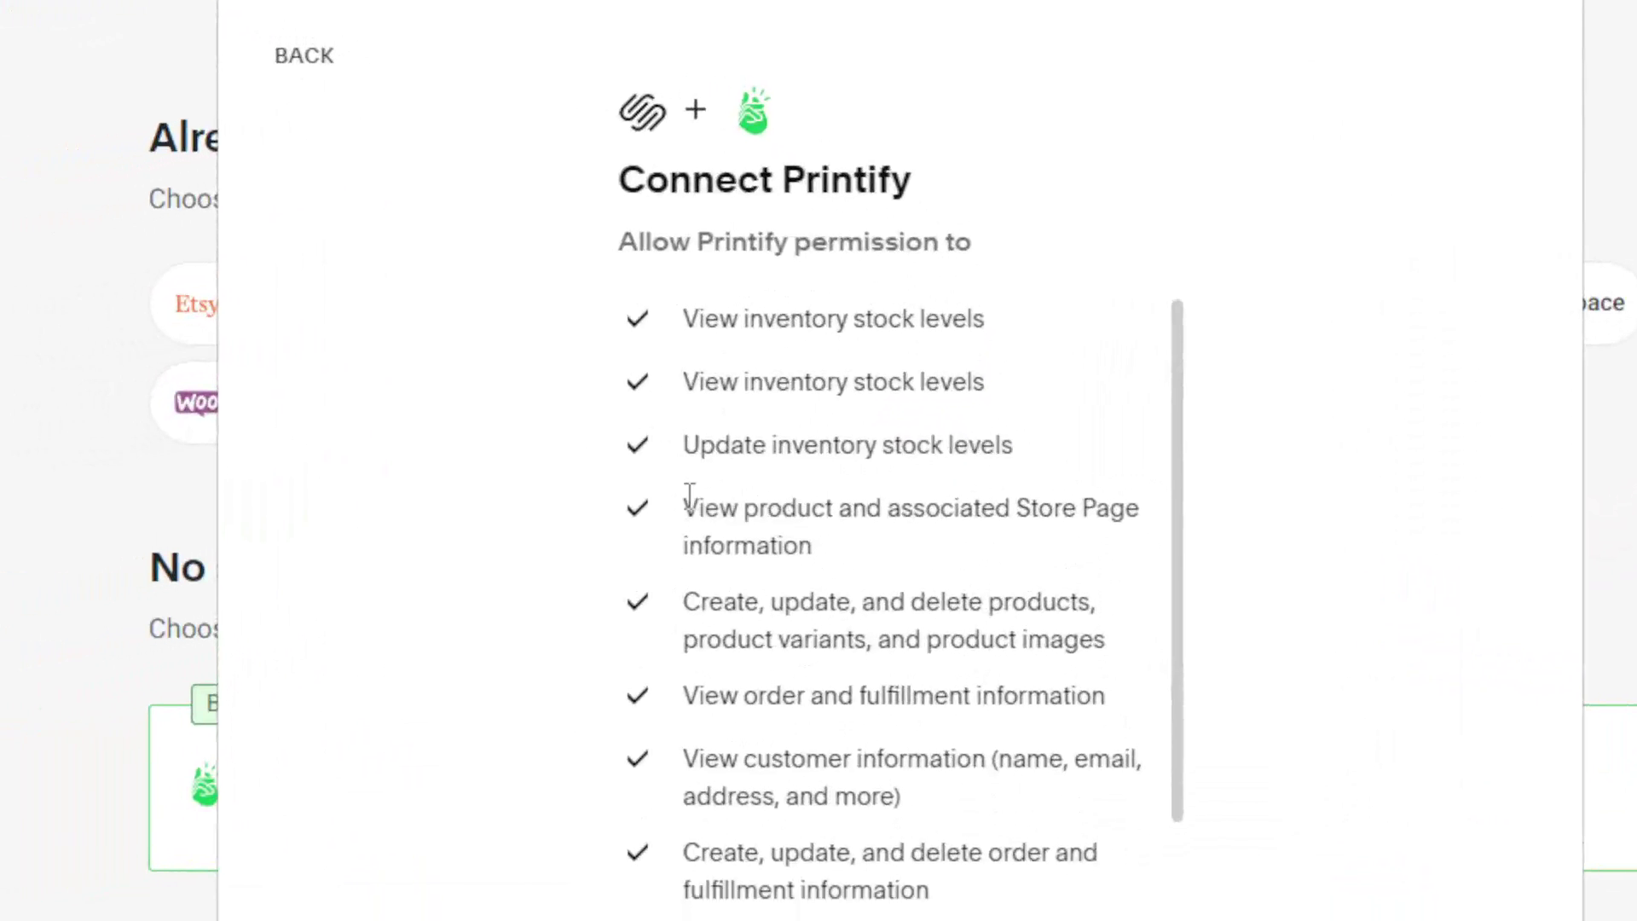
# Read through the product, order and customer-information permissions in the Connect Printify request.
pyautogui.moveTo(686, 507); pyautogui.dragTo(939, 539)
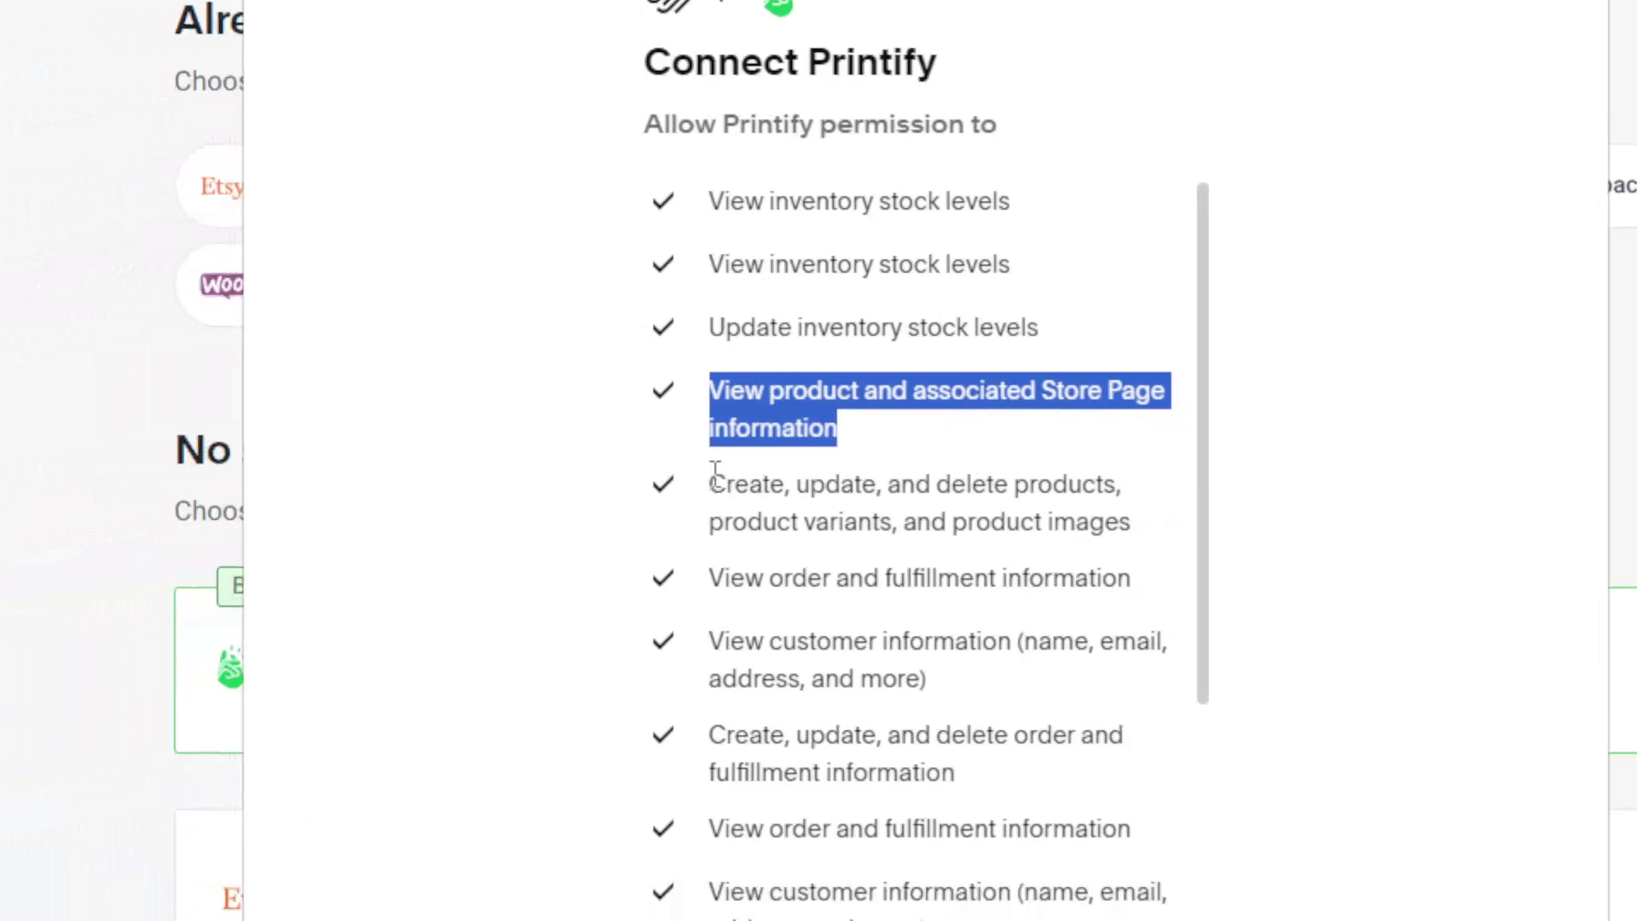
pyautogui.moveTo(446, 529); pyautogui.dragTo(625, 559)
pyautogui.moveTo(678, 472); pyautogui.dragTo(934, 493)
pyautogui.click(854, 507)
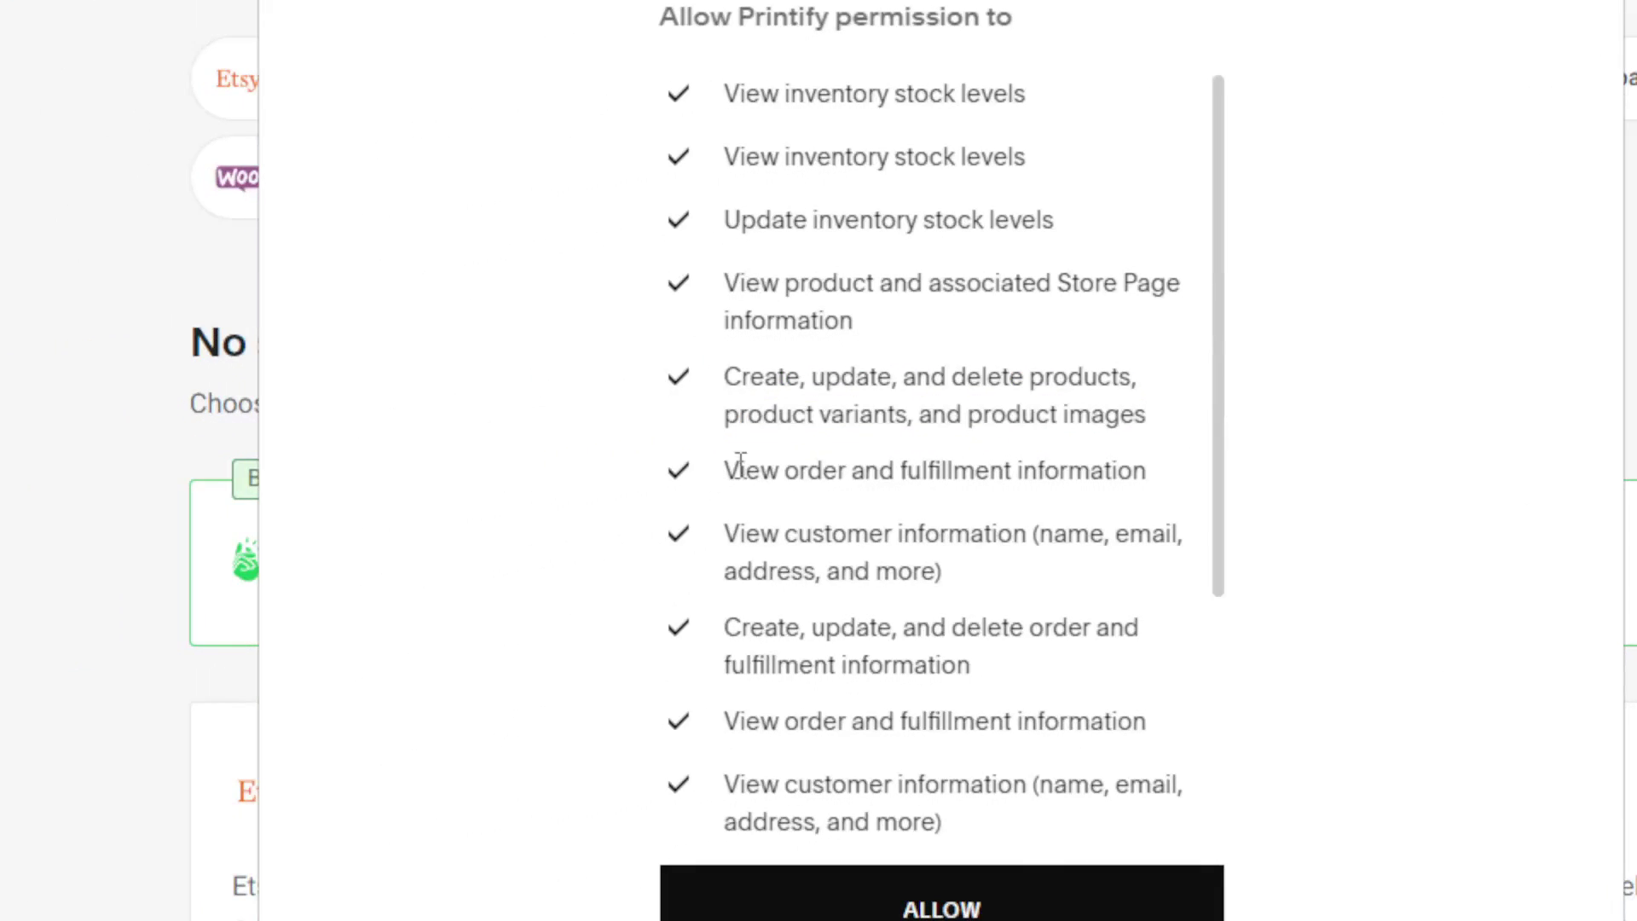
pyautogui.moveTo(740, 465); pyautogui.dragTo(1221, 474)
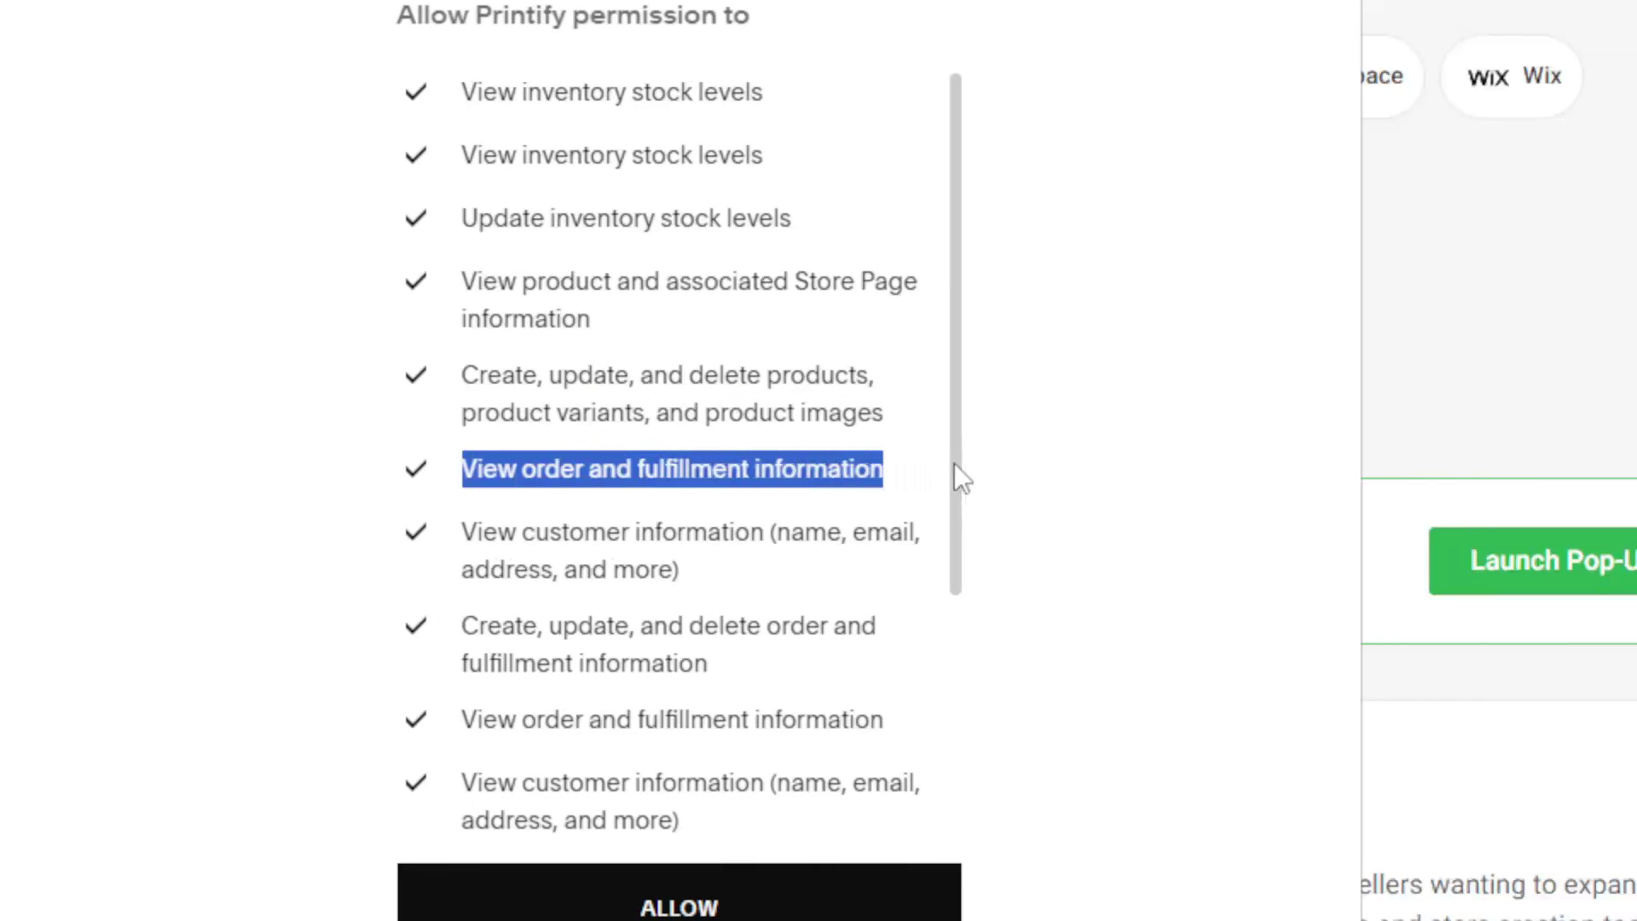
pyautogui.click(710, 521)
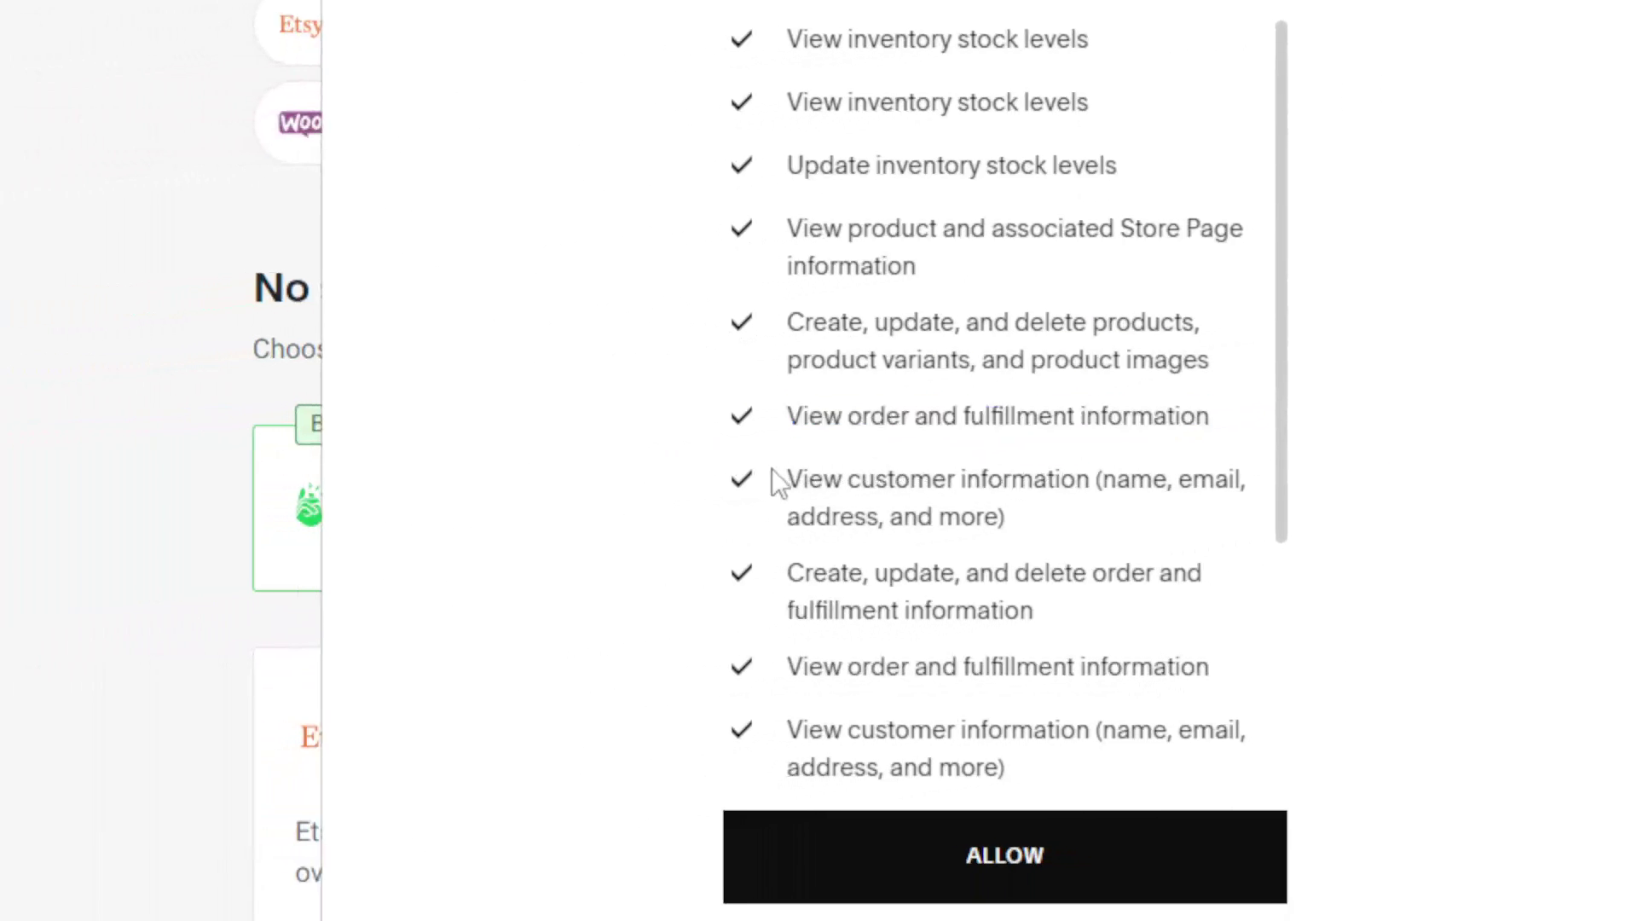
pyautogui.moveTo(771, 468); pyautogui.dragTo(1230, 500)
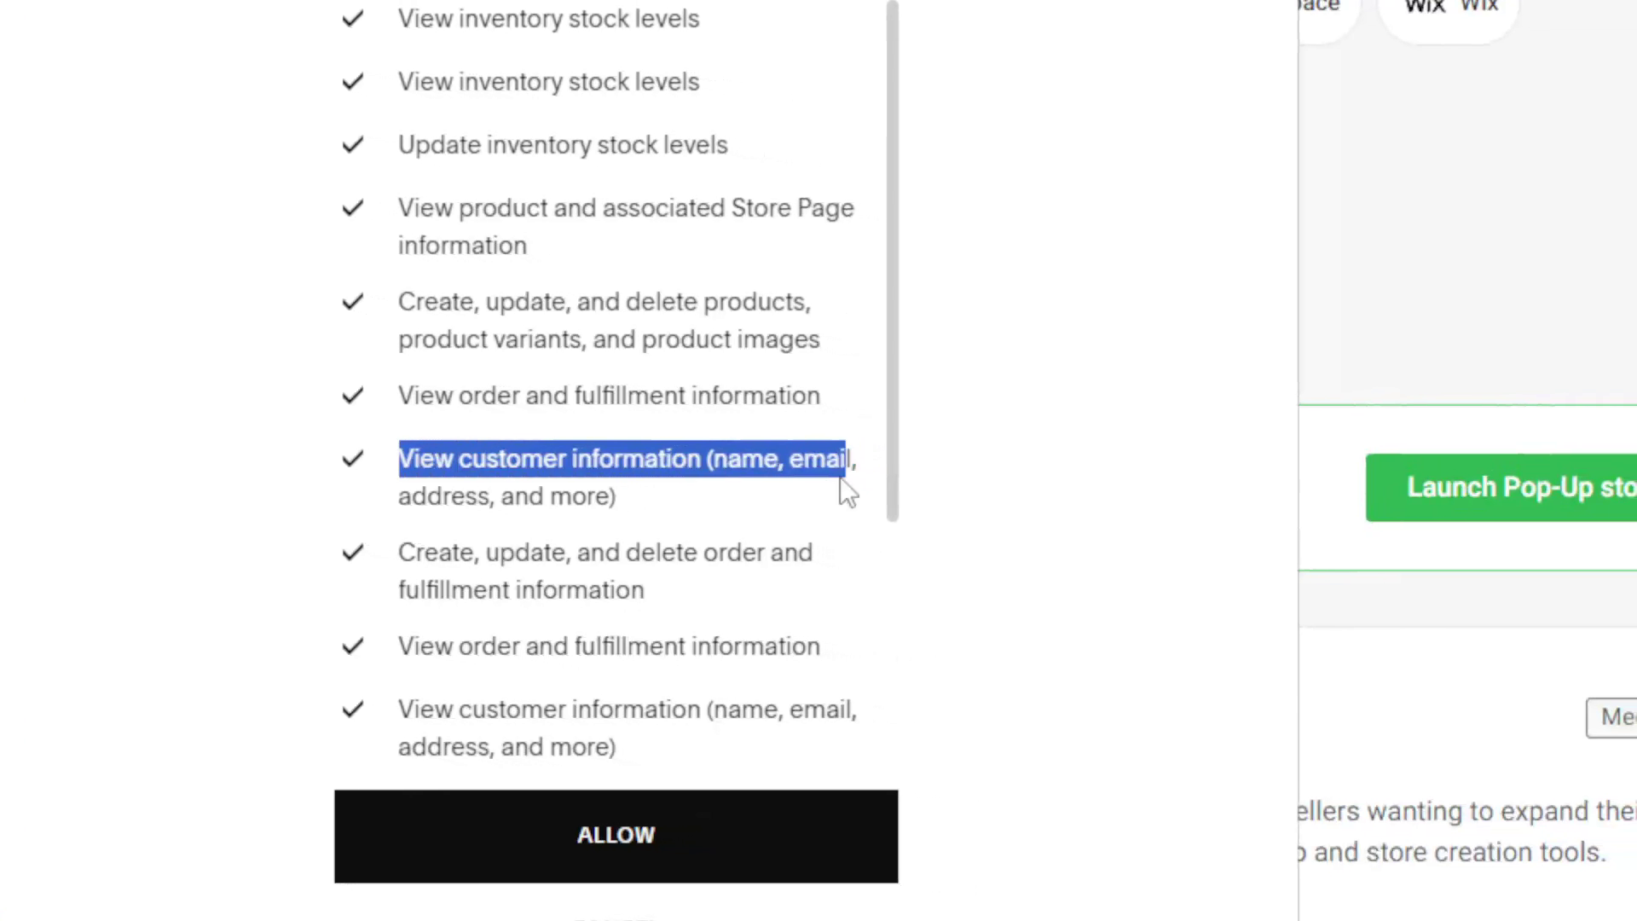
pyautogui.moveTo(849, 493); pyautogui.dragTo(728, 513)
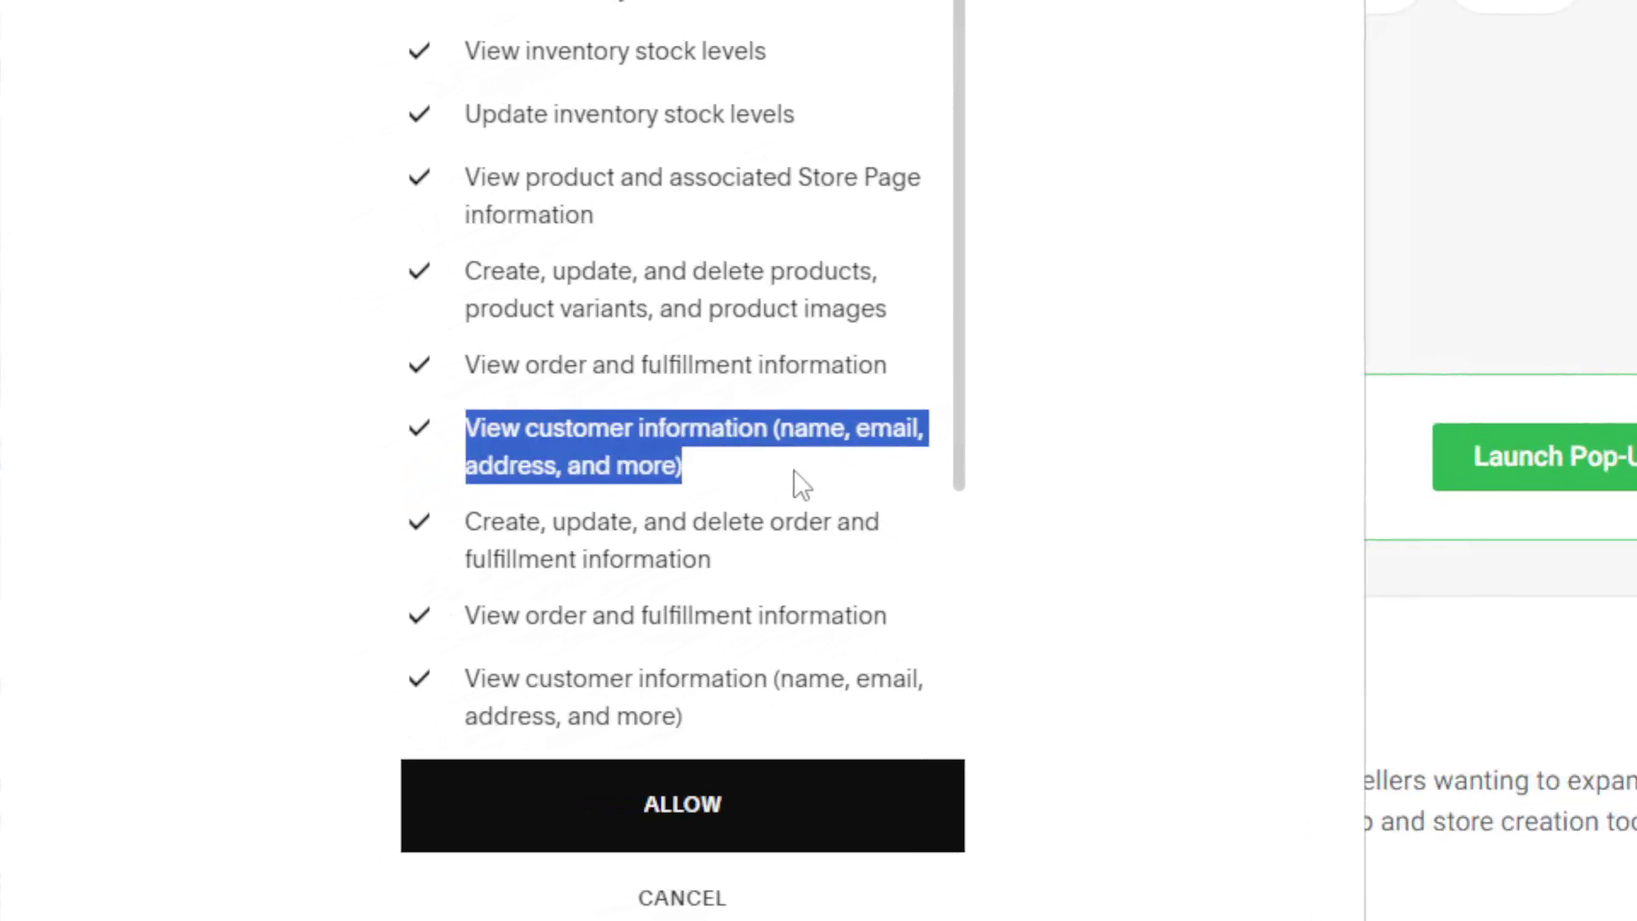
pyautogui.moveTo(429, 553); pyautogui.dragTo(716, 597)
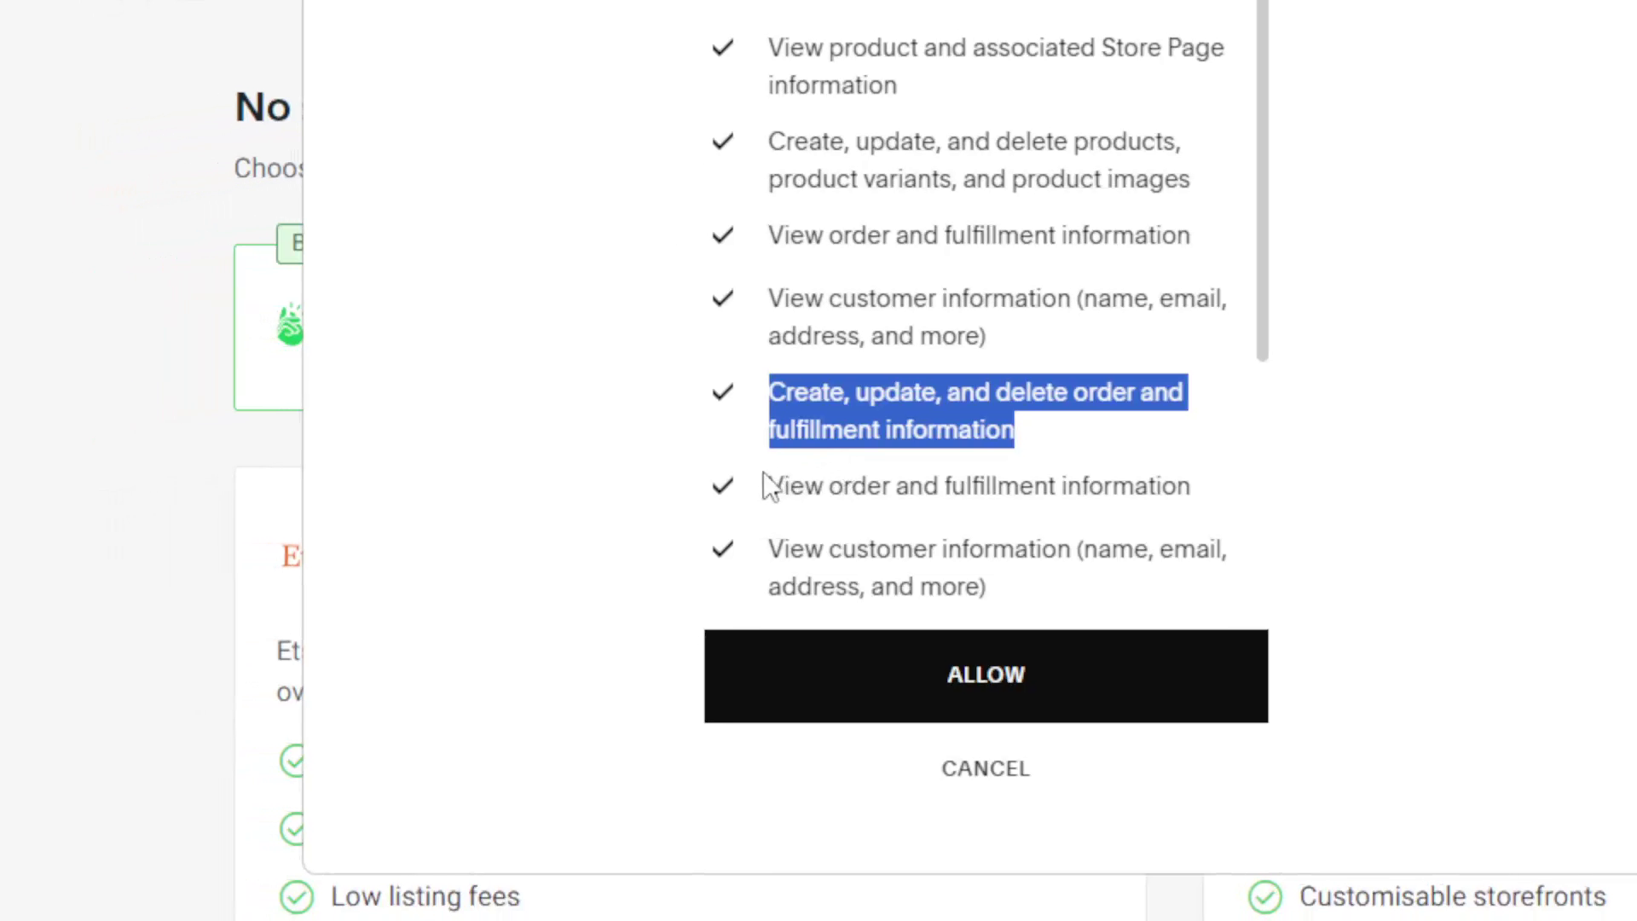
pyautogui.moveTo(765, 484); pyautogui.dragTo(1194, 486)
pyautogui.click(751, 538)
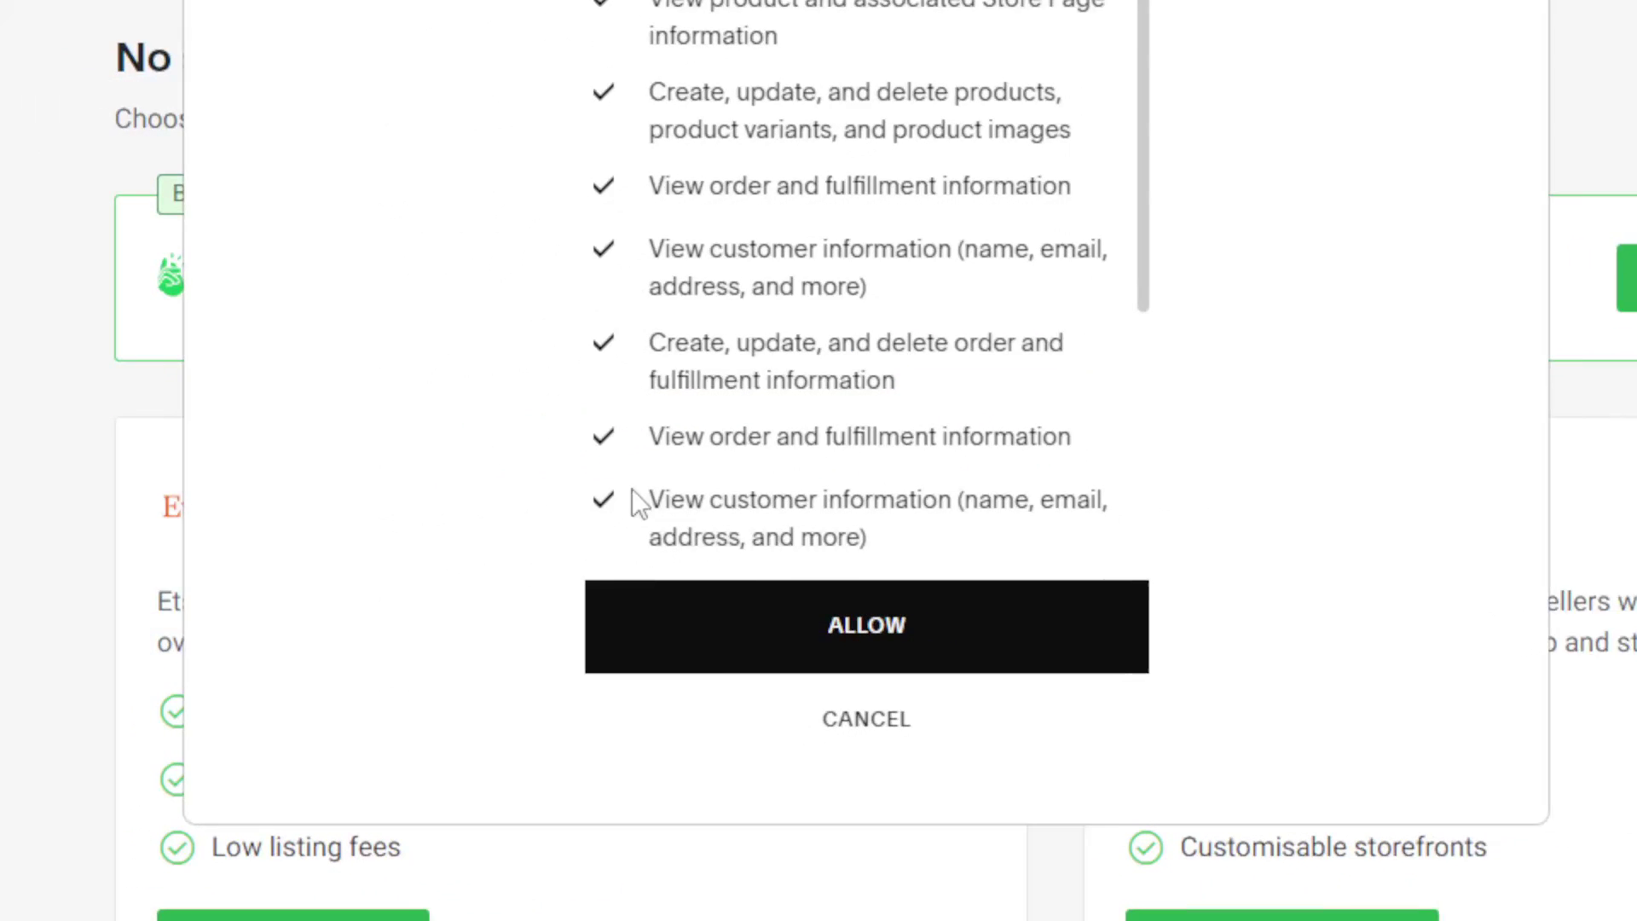
pyautogui.moveTo(632, 490); pyautogui.dragTo(886, 537)
pyautogui.click(941, 409)
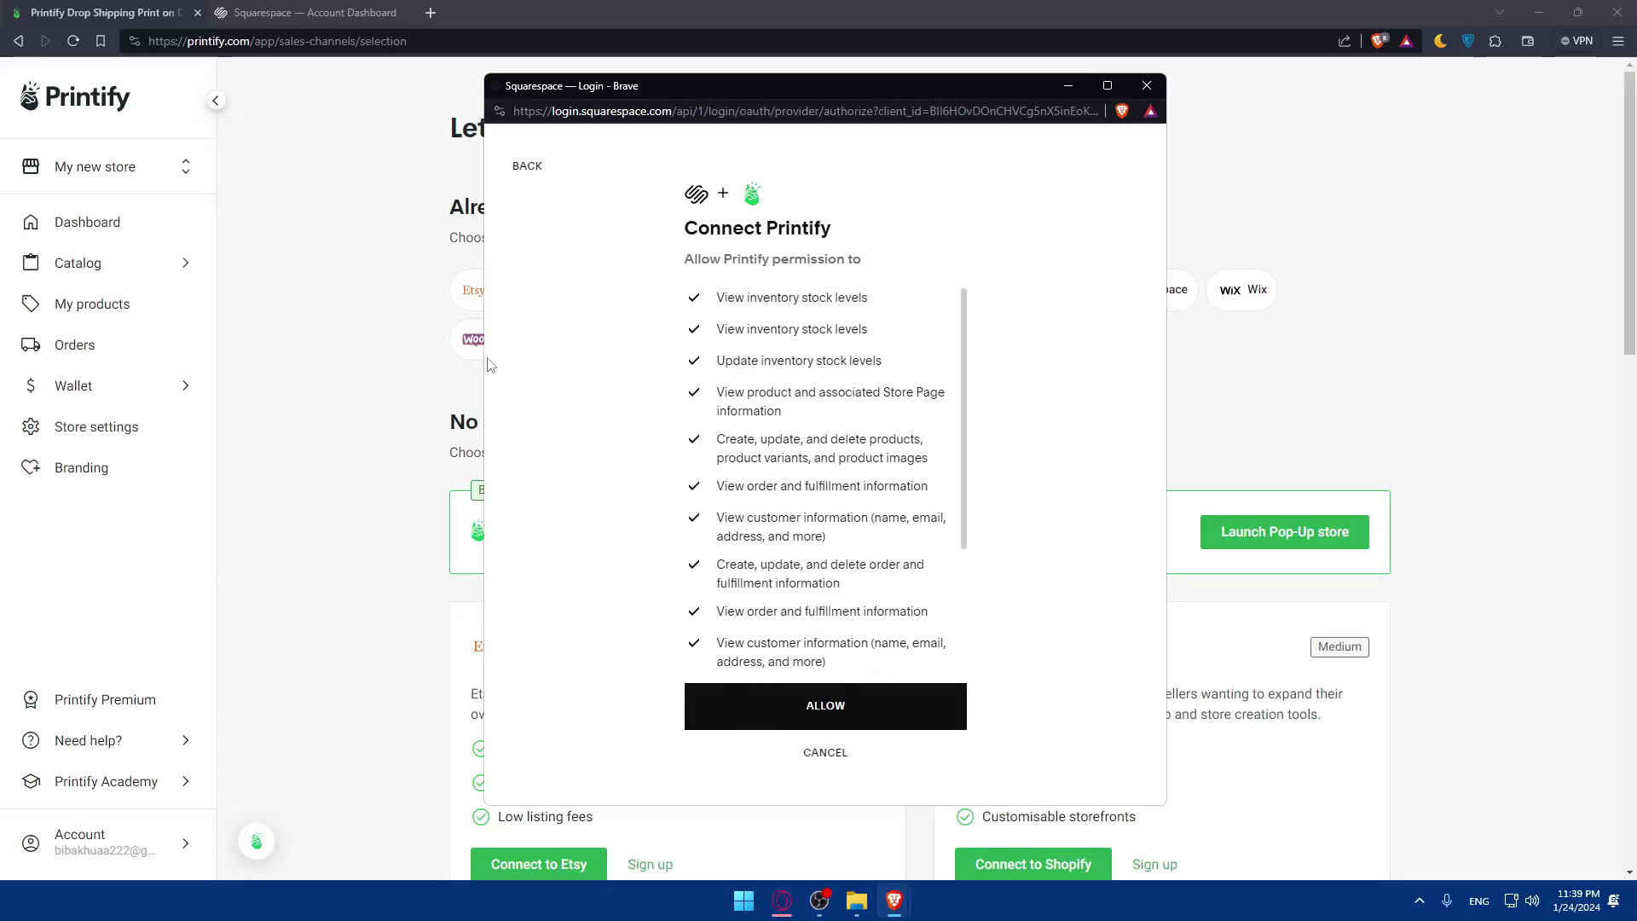
# Close the popup and search Ecommerce Store's Third Party Tools extensions for Printify.
pyautogui.click(1147, 85)
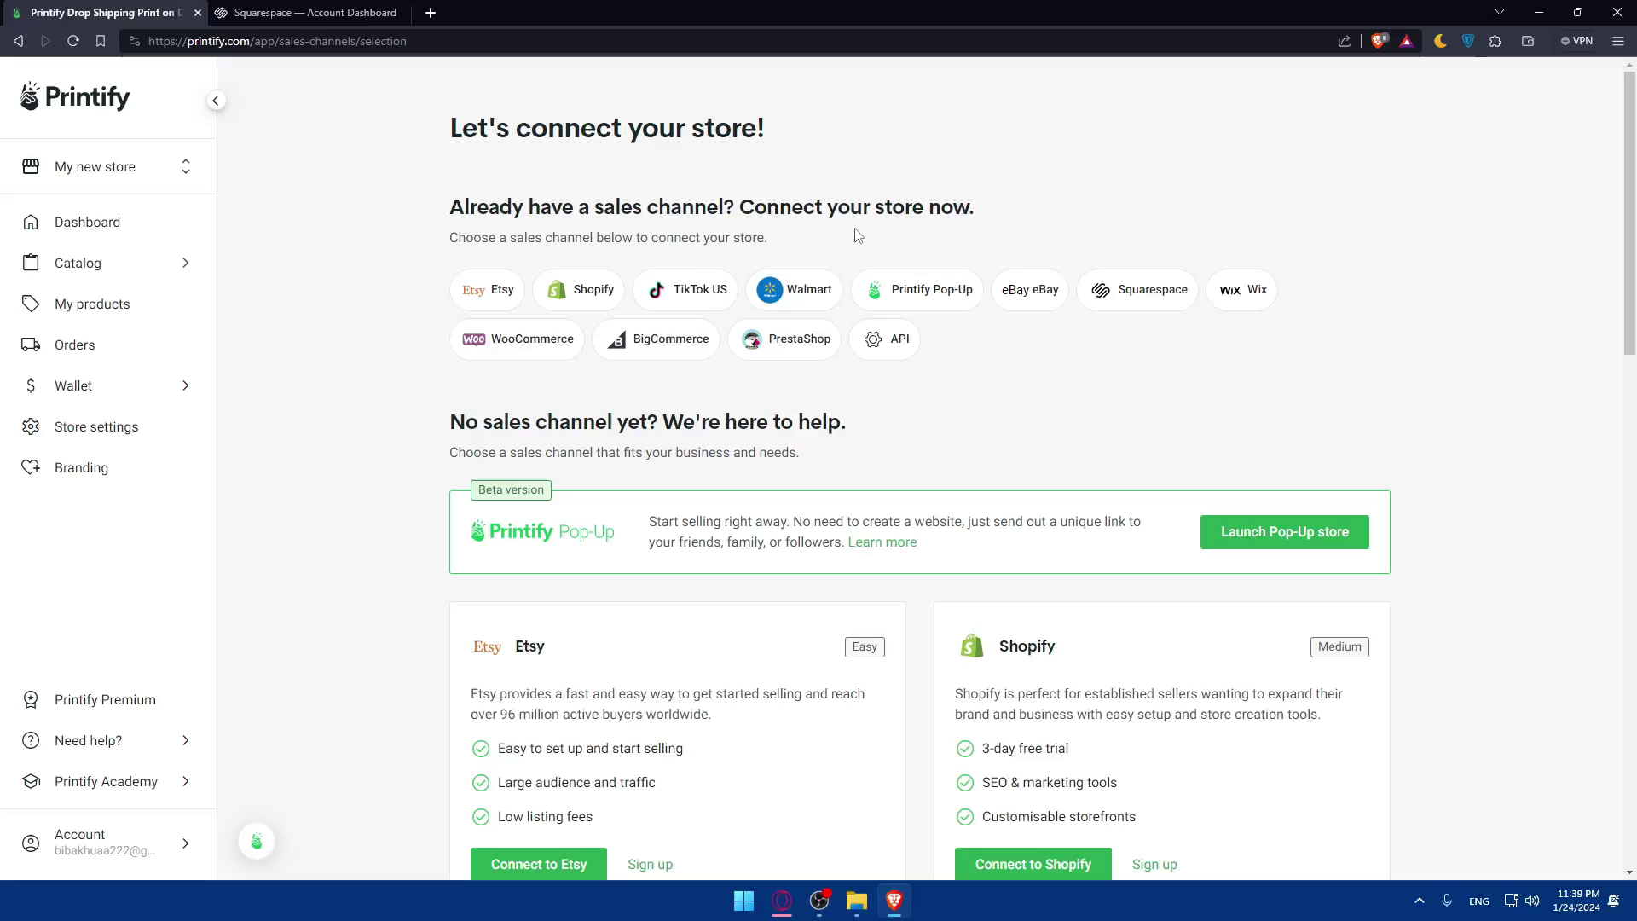
pyautogui.click(350, 10)
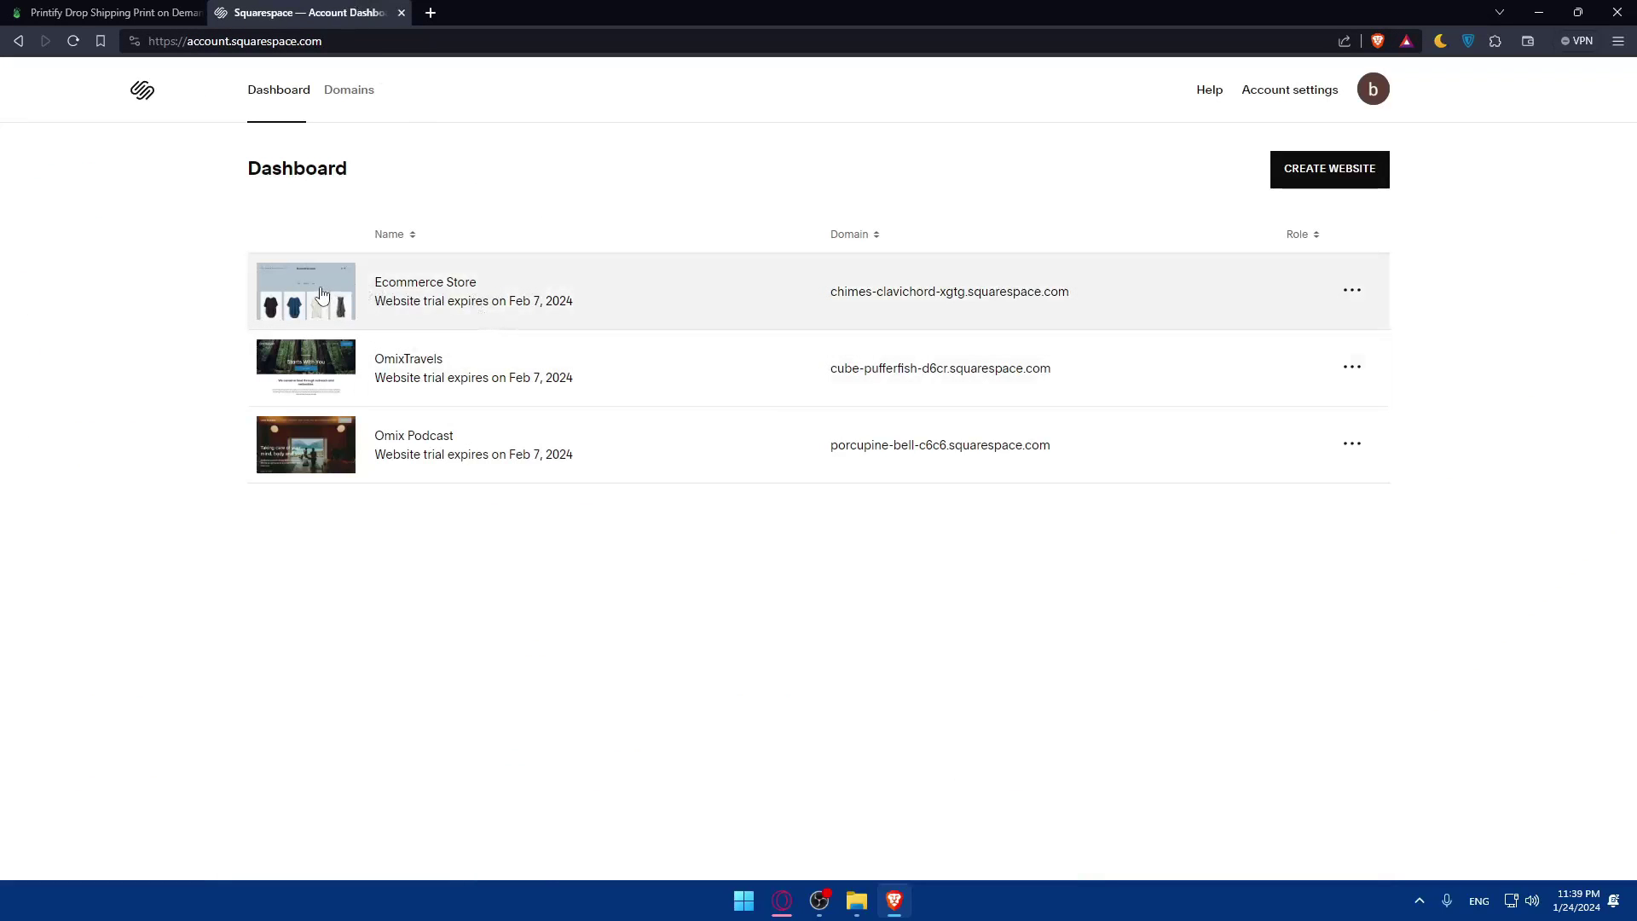
pyautogui.click(323, 294)
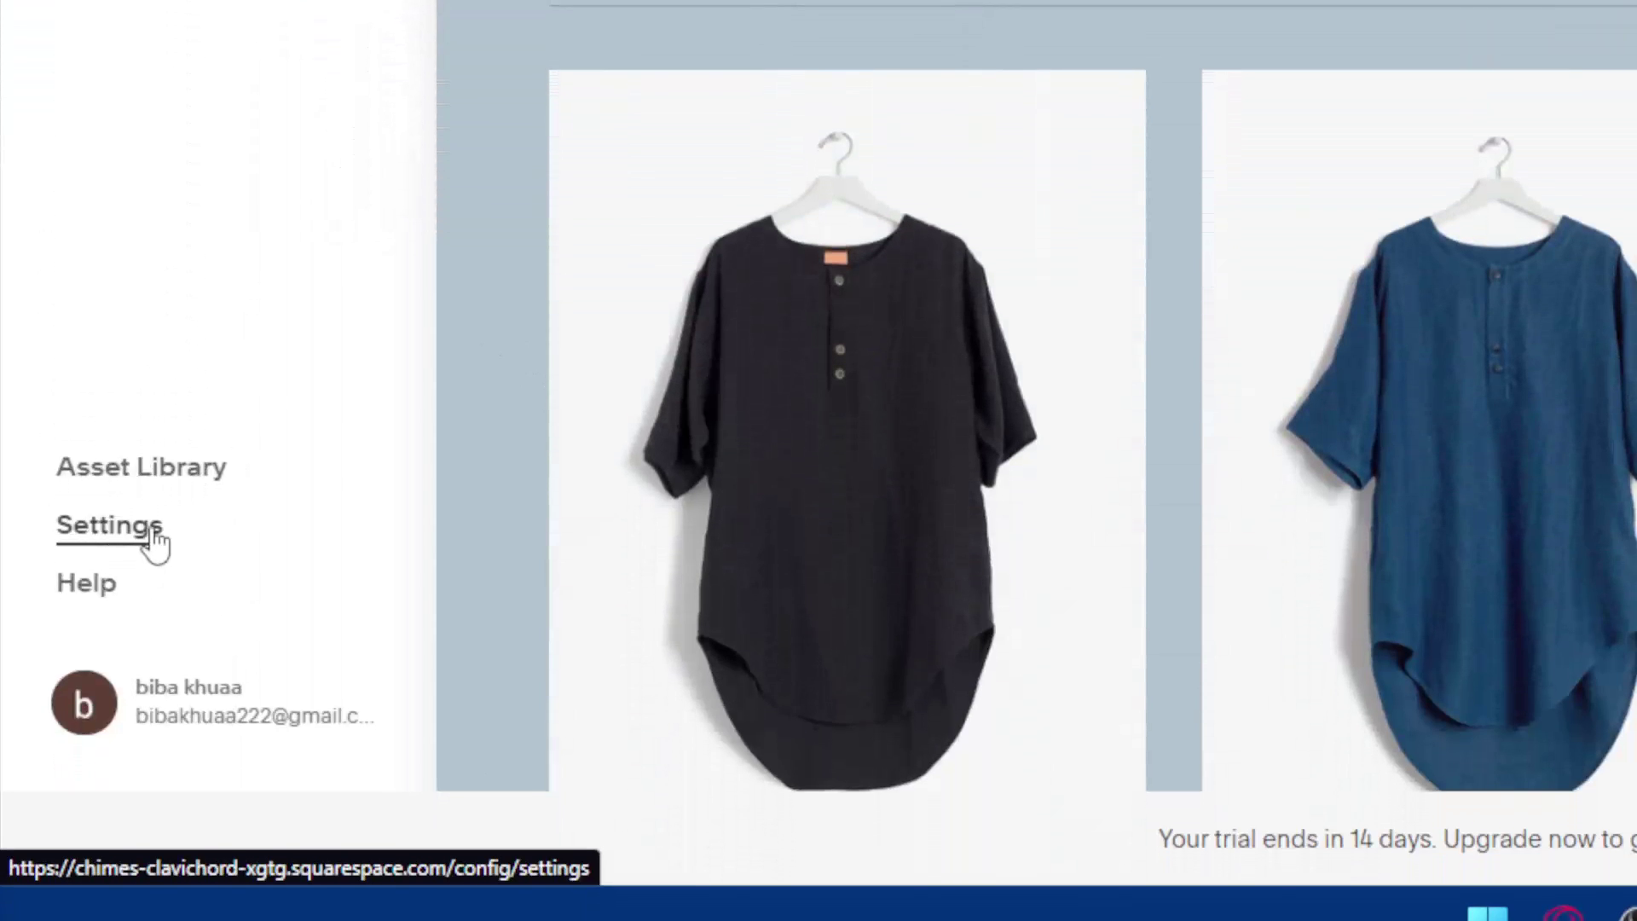
pyautogui.click(93, 889)
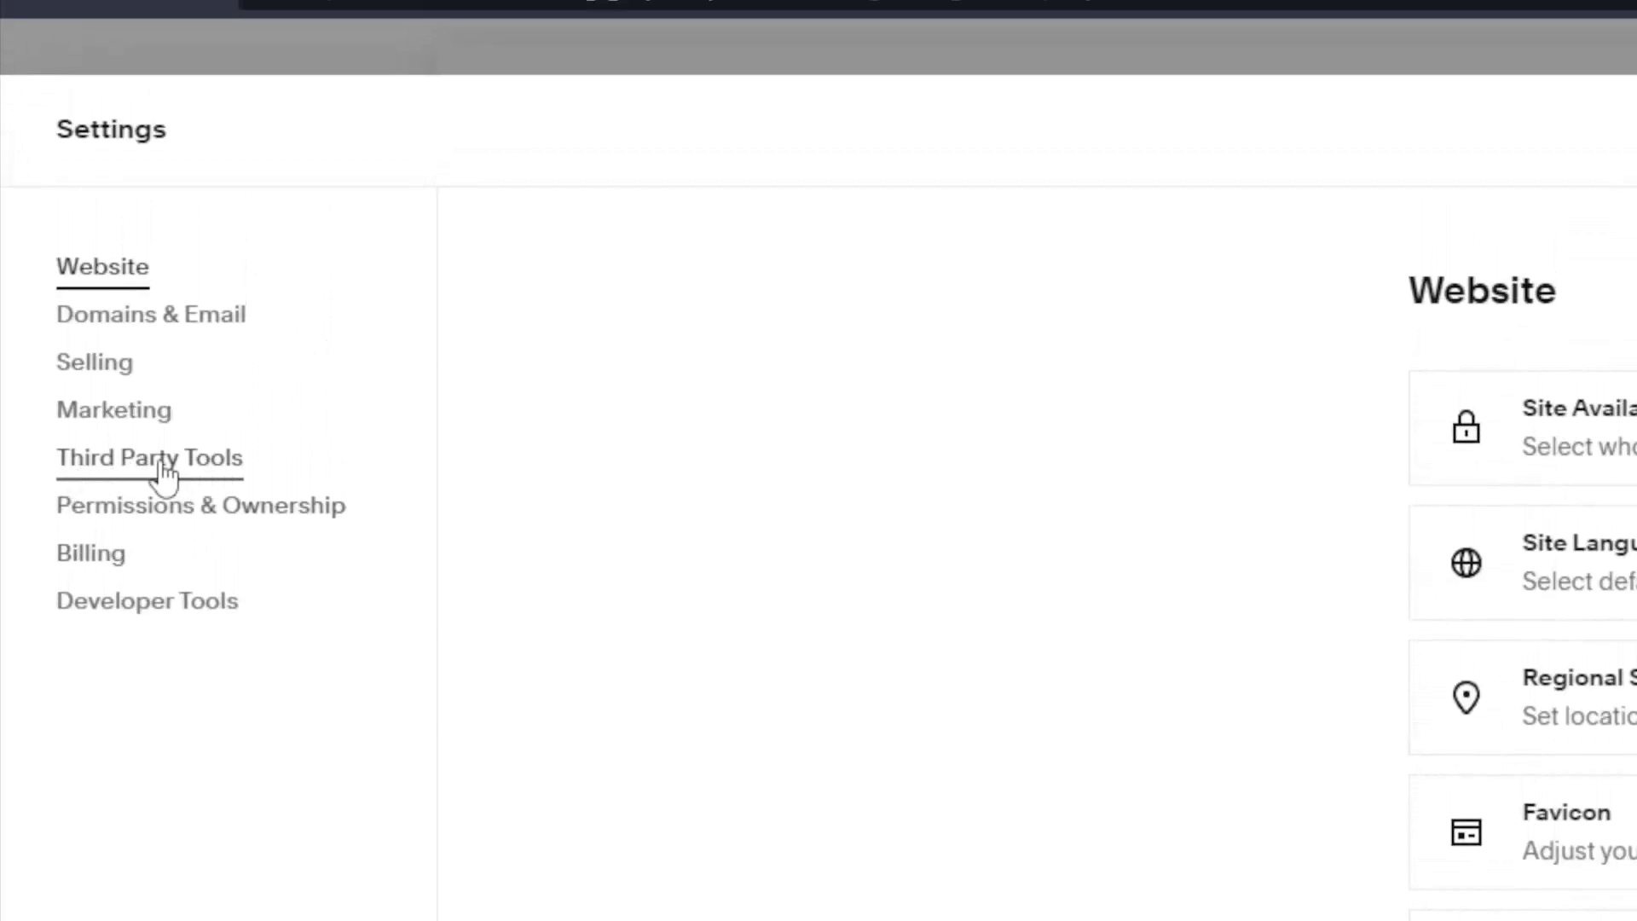
pyautogui.click(164, 464)
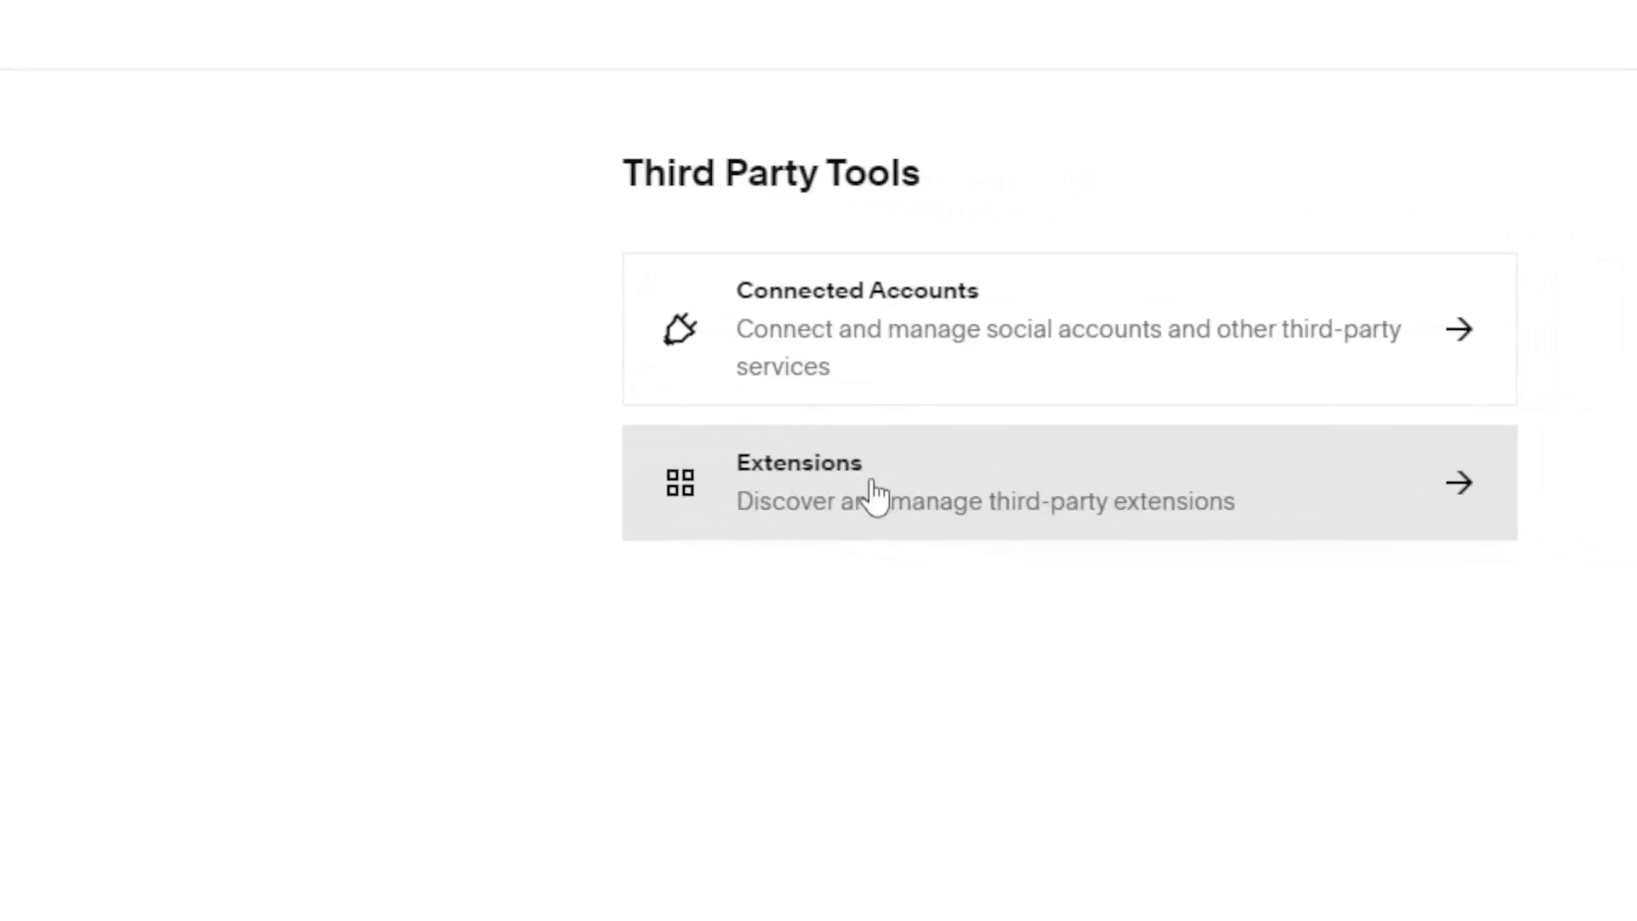
pyautogui.click(1024, 495)
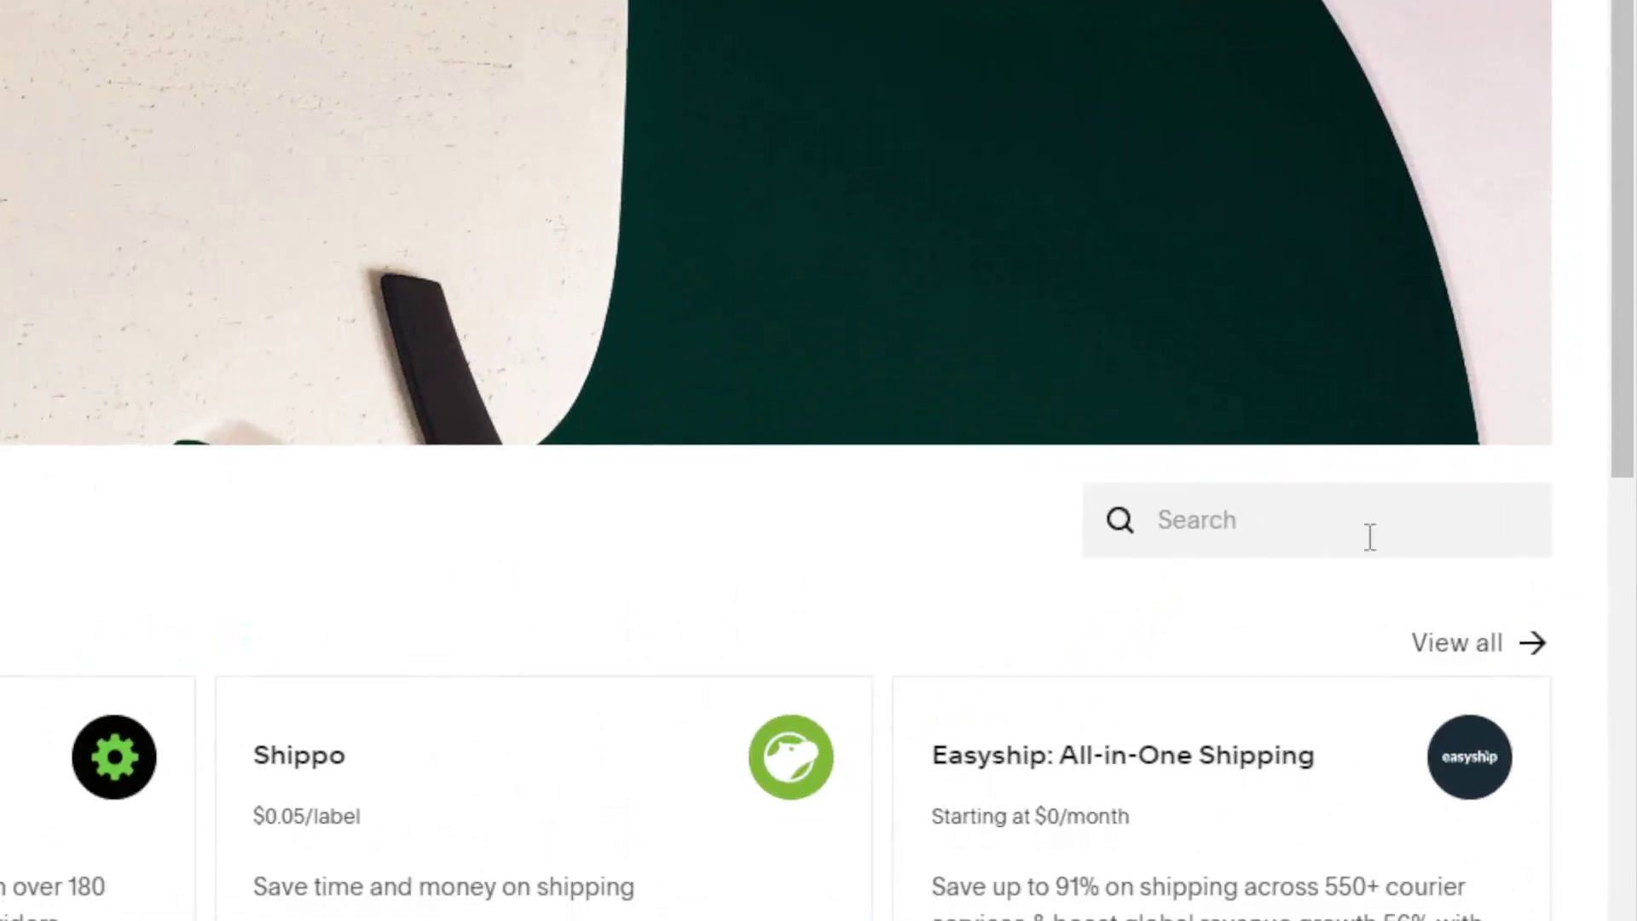
pyautogui.click(1490, 469)
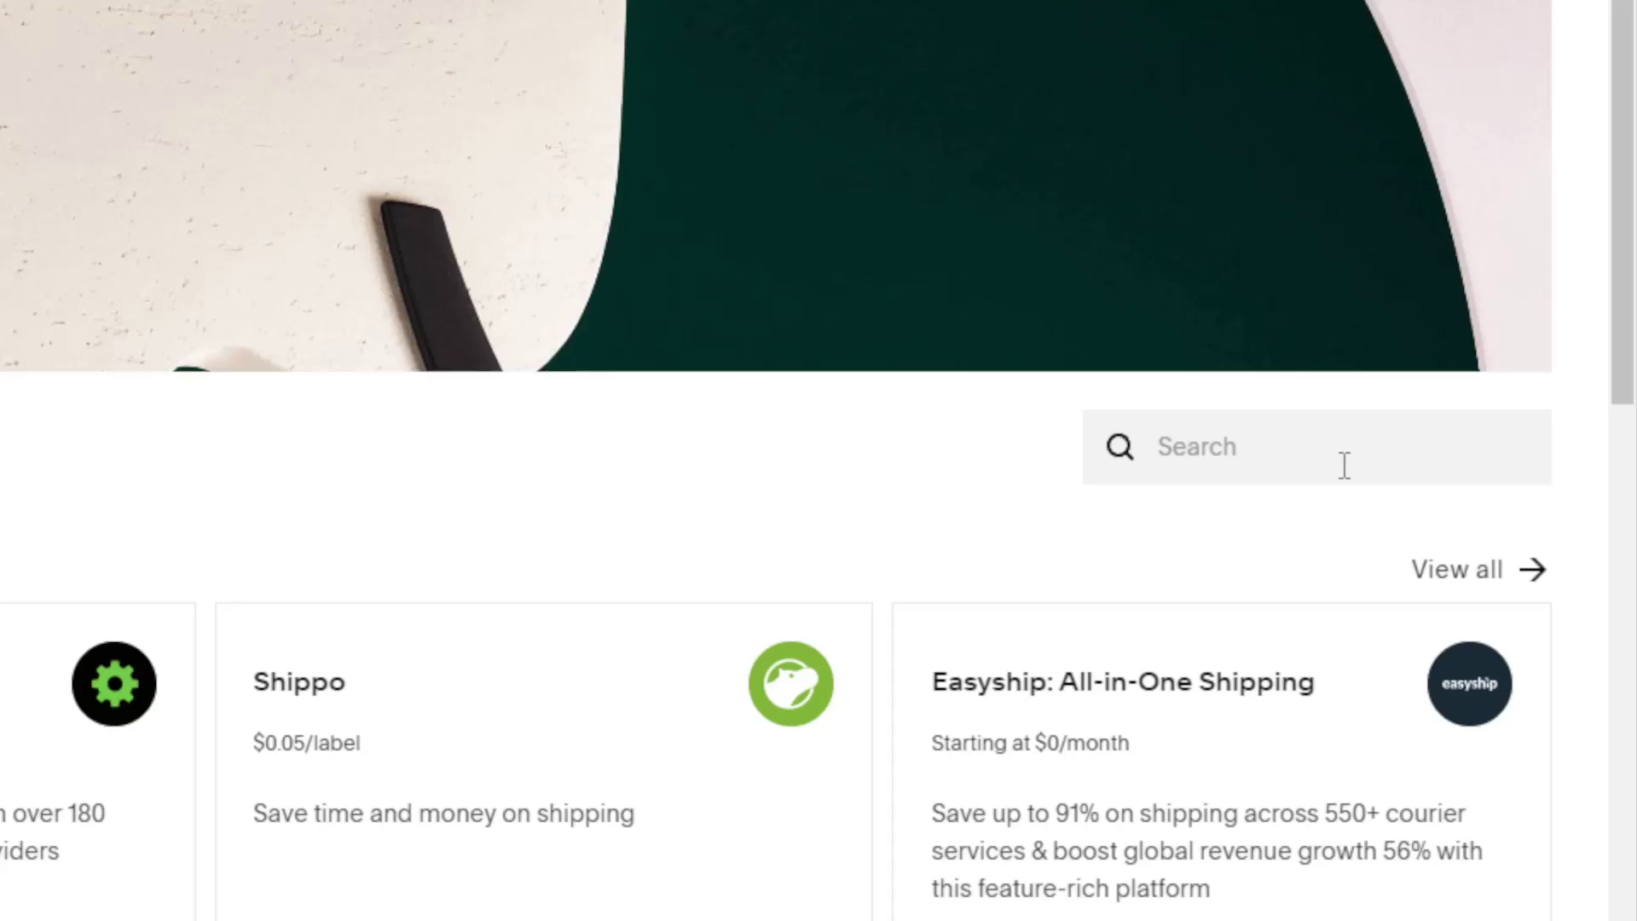
pyautogui.write('prinify')
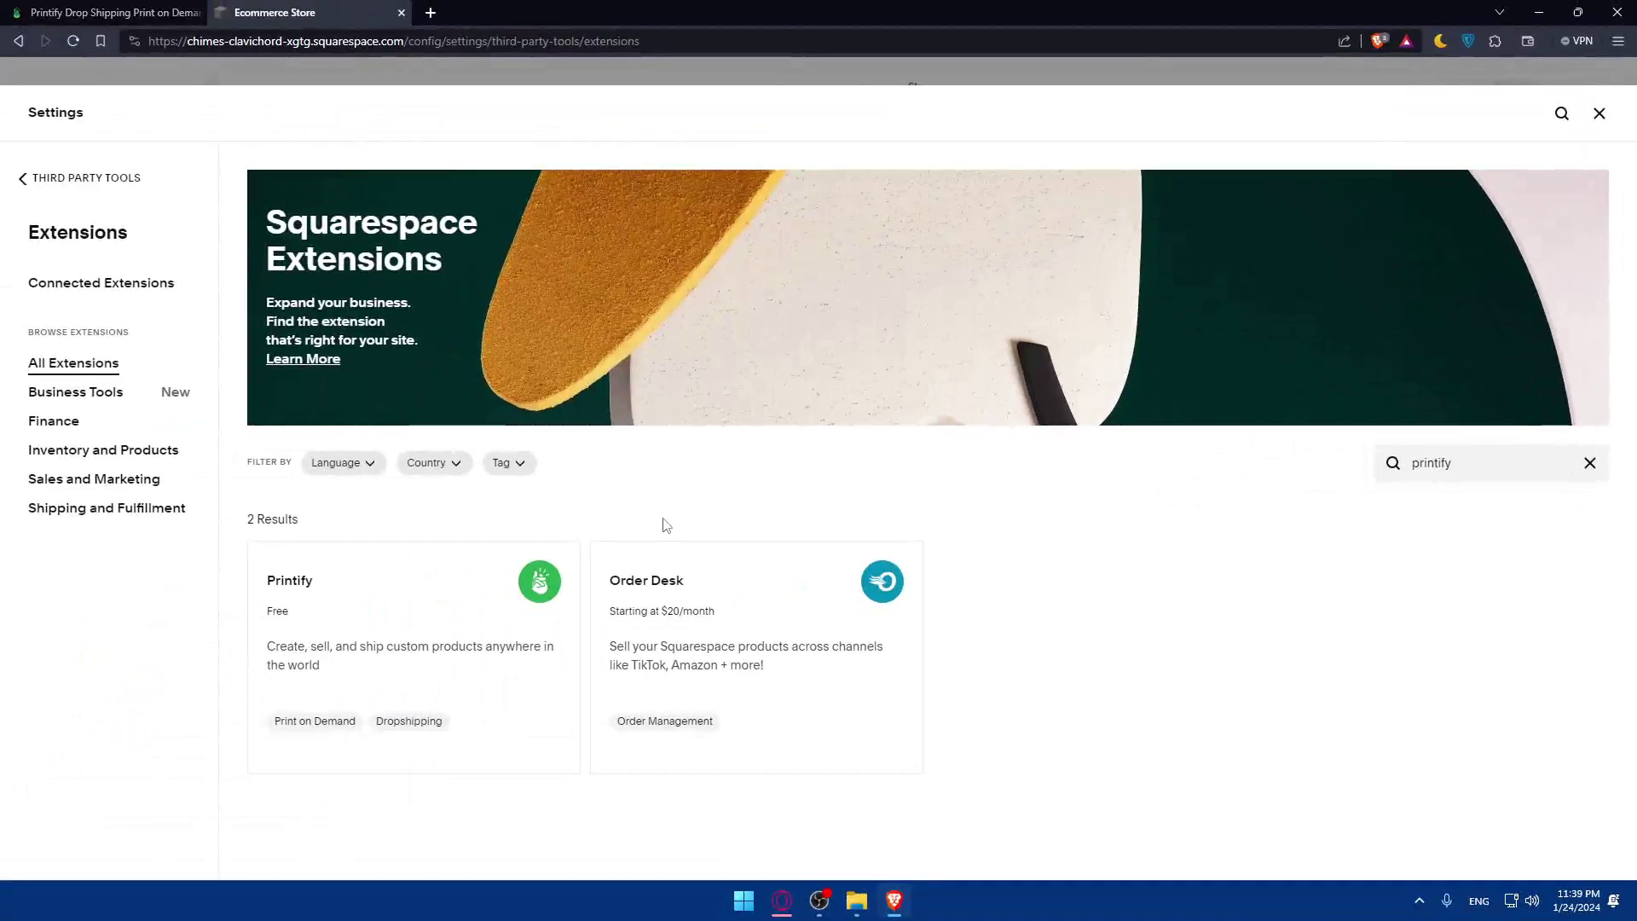
pyautogui.click(467, 611)
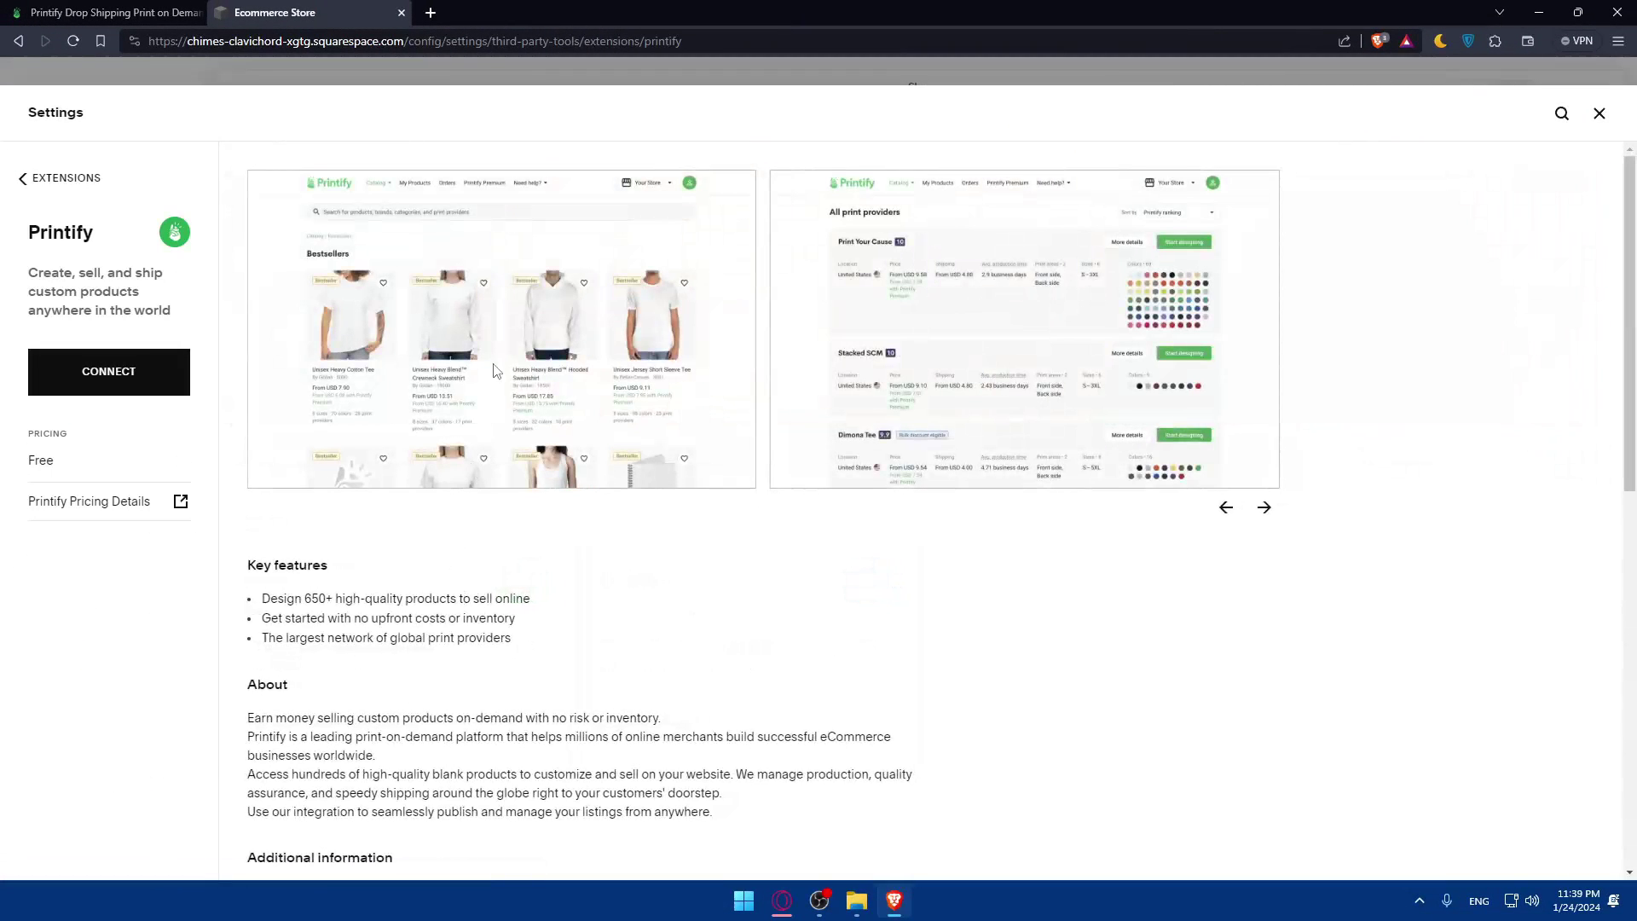
pyautogui.click(1265, 508)
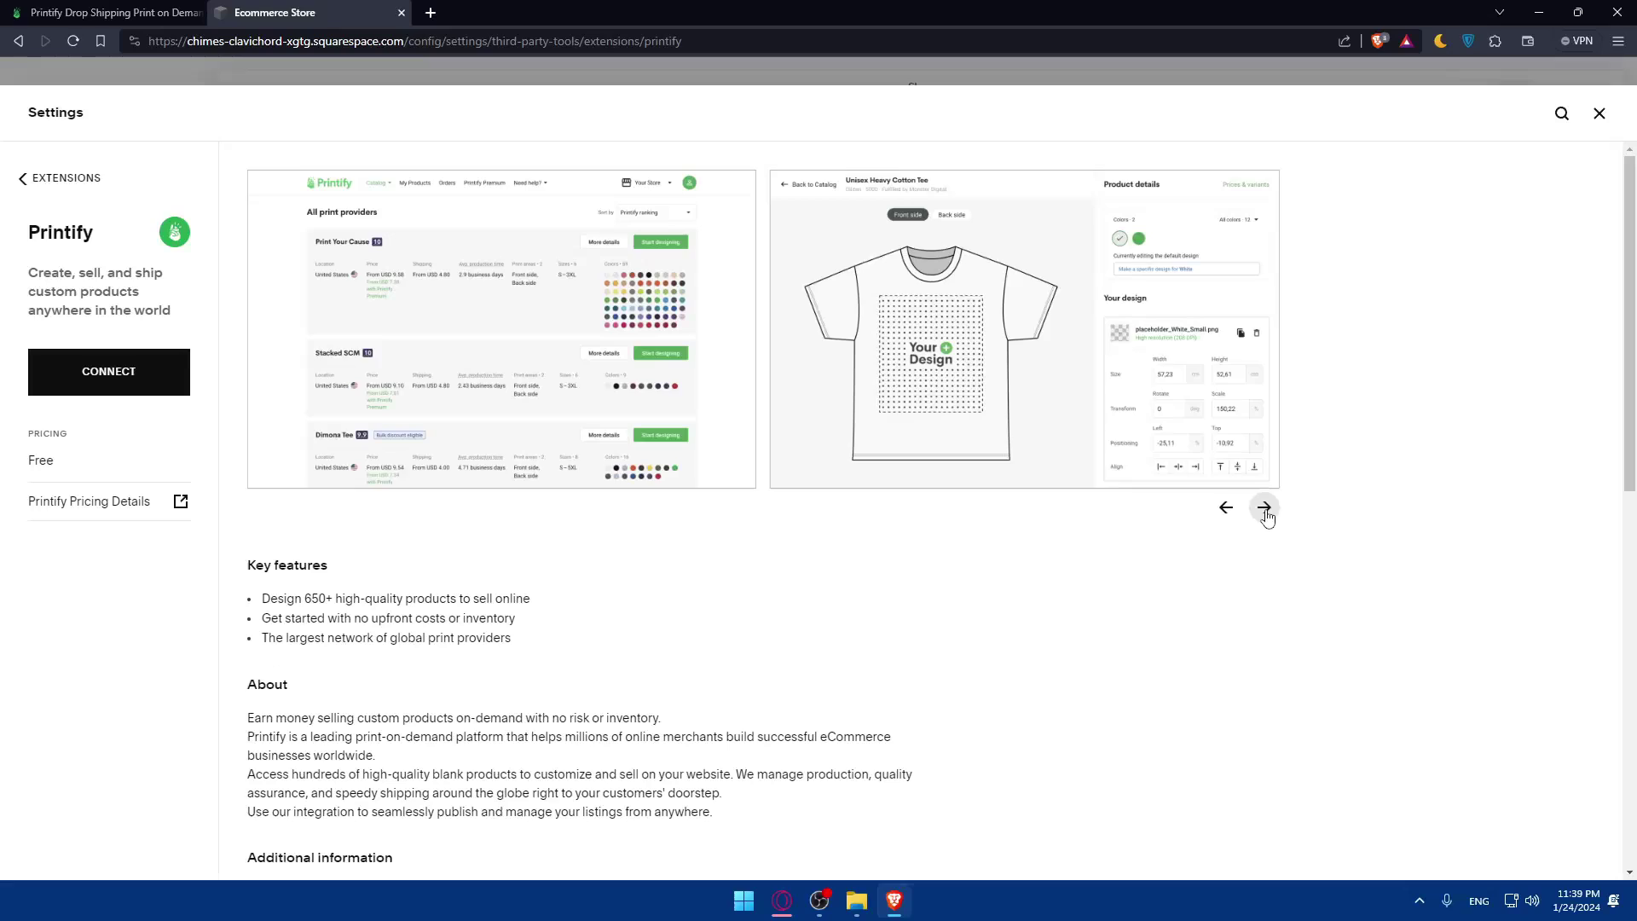
pyautogui.click(1264, 508)
pyautogui.click(1265, 509)
pyautogui.scroll(-3, 236, 295)
pyautogui.moveTo(236, 295); pyautogui.dragTo(413, 317)
pyautogui.click(425, 305)
pyautogui.scroll(-5, 394, 416)
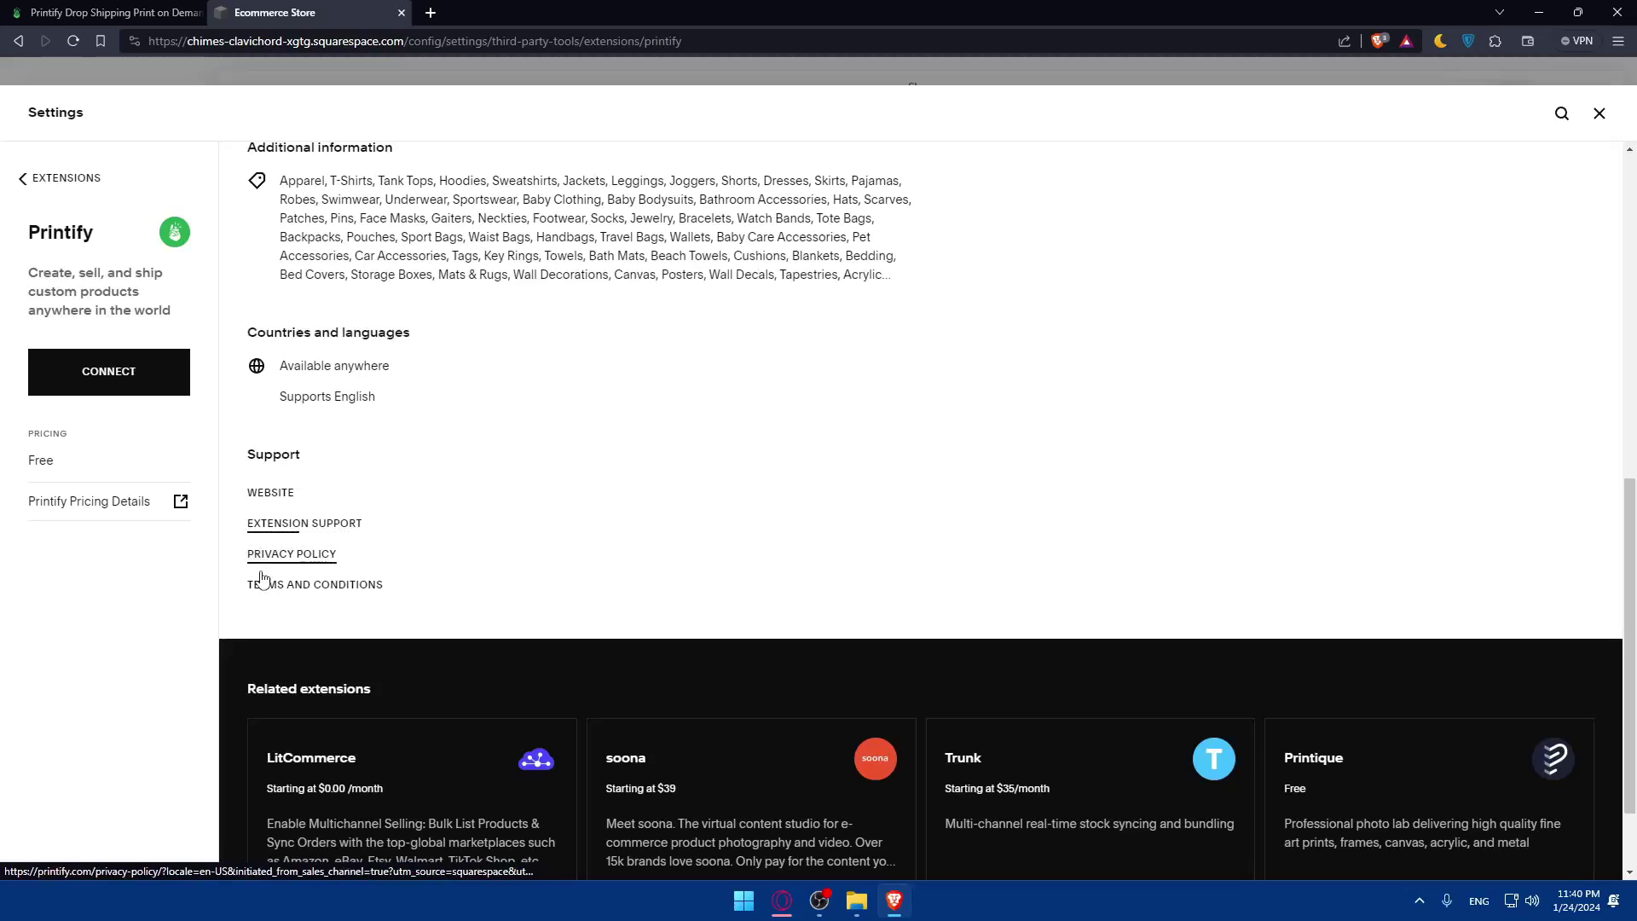
pyautogui.scroll(-1, 319, 587)
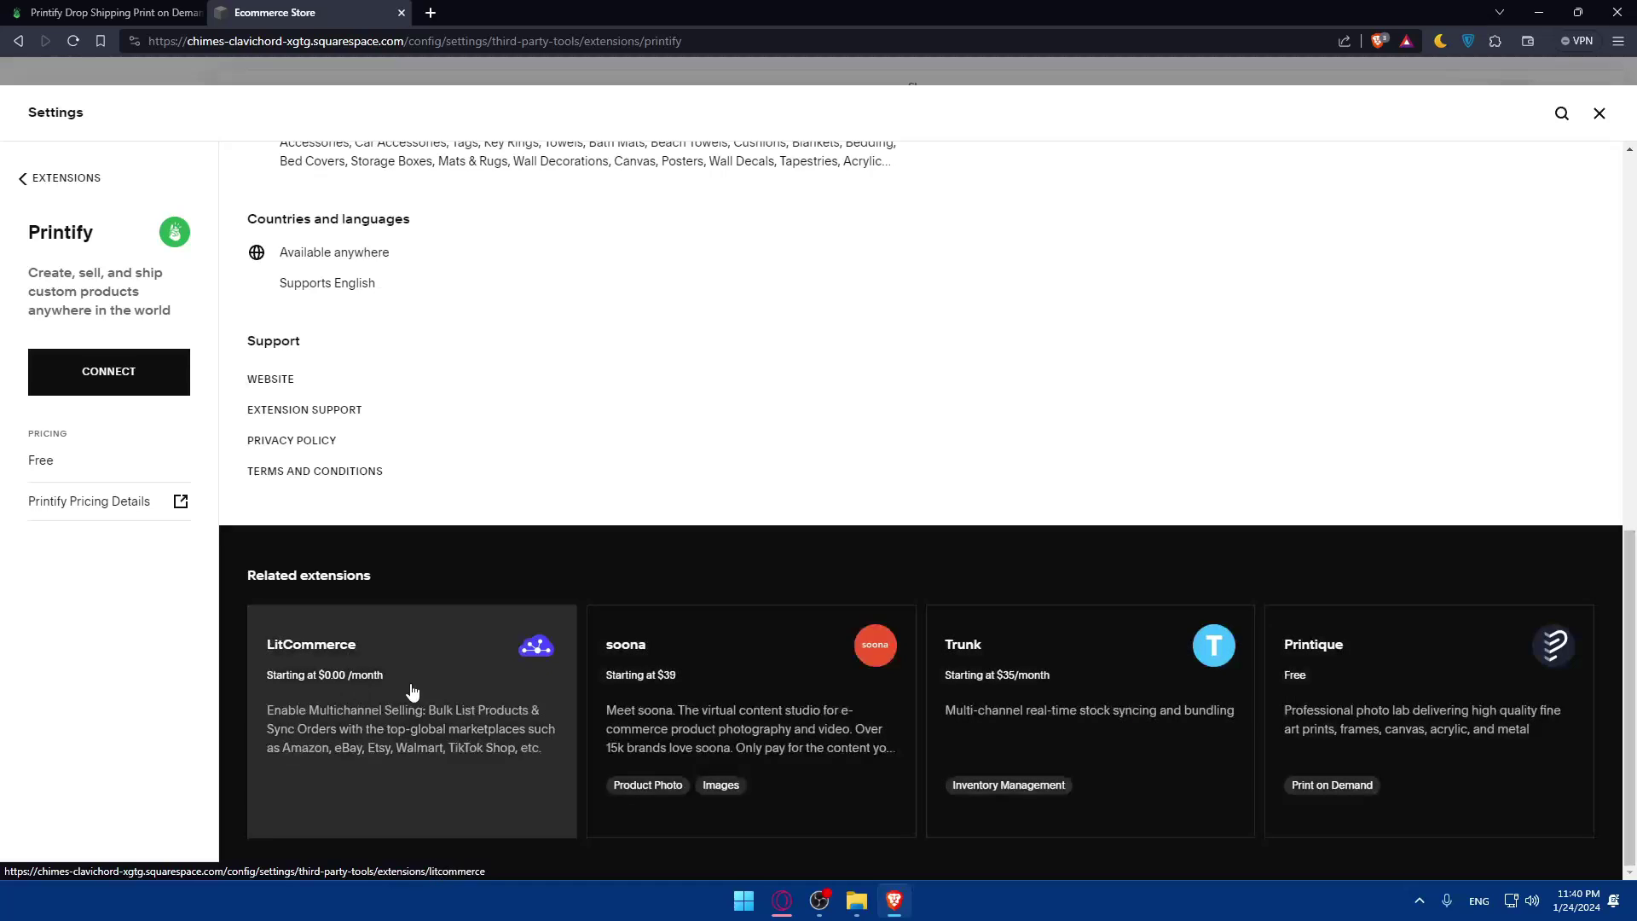
pyautogui.scroll(4, 891, 702)
pyautogui.scroll(3, 861, 648)
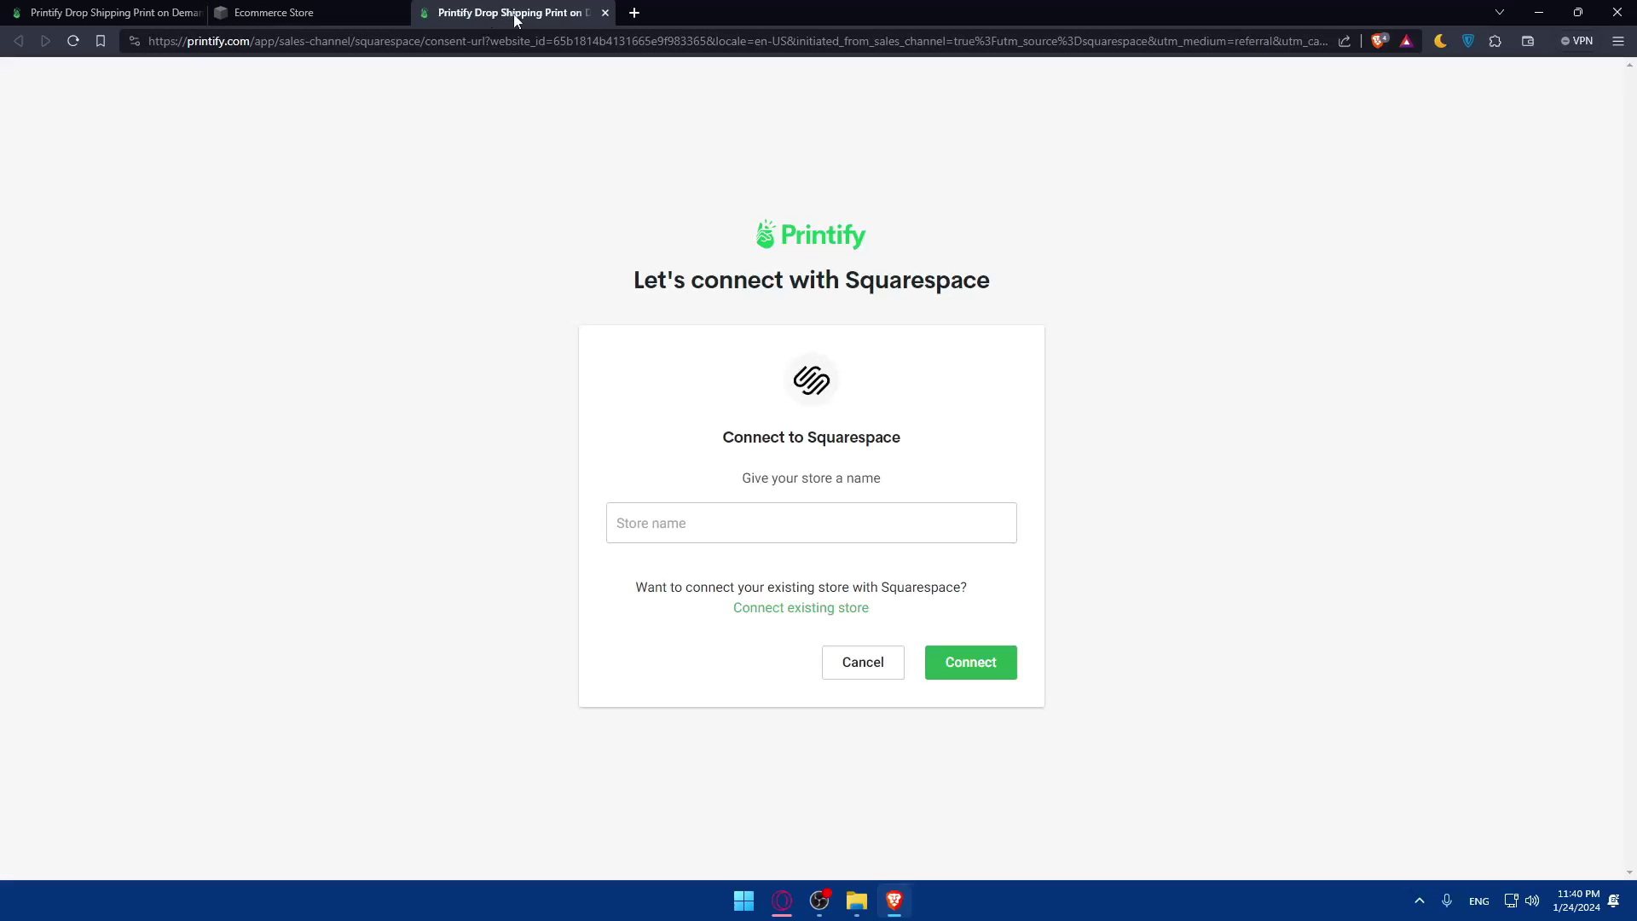
# Name the new Squarespace store 'Test Travel' and connect it.
pyautogui.moveTo(721, 436); pyautogui.dragTo(979, 443)
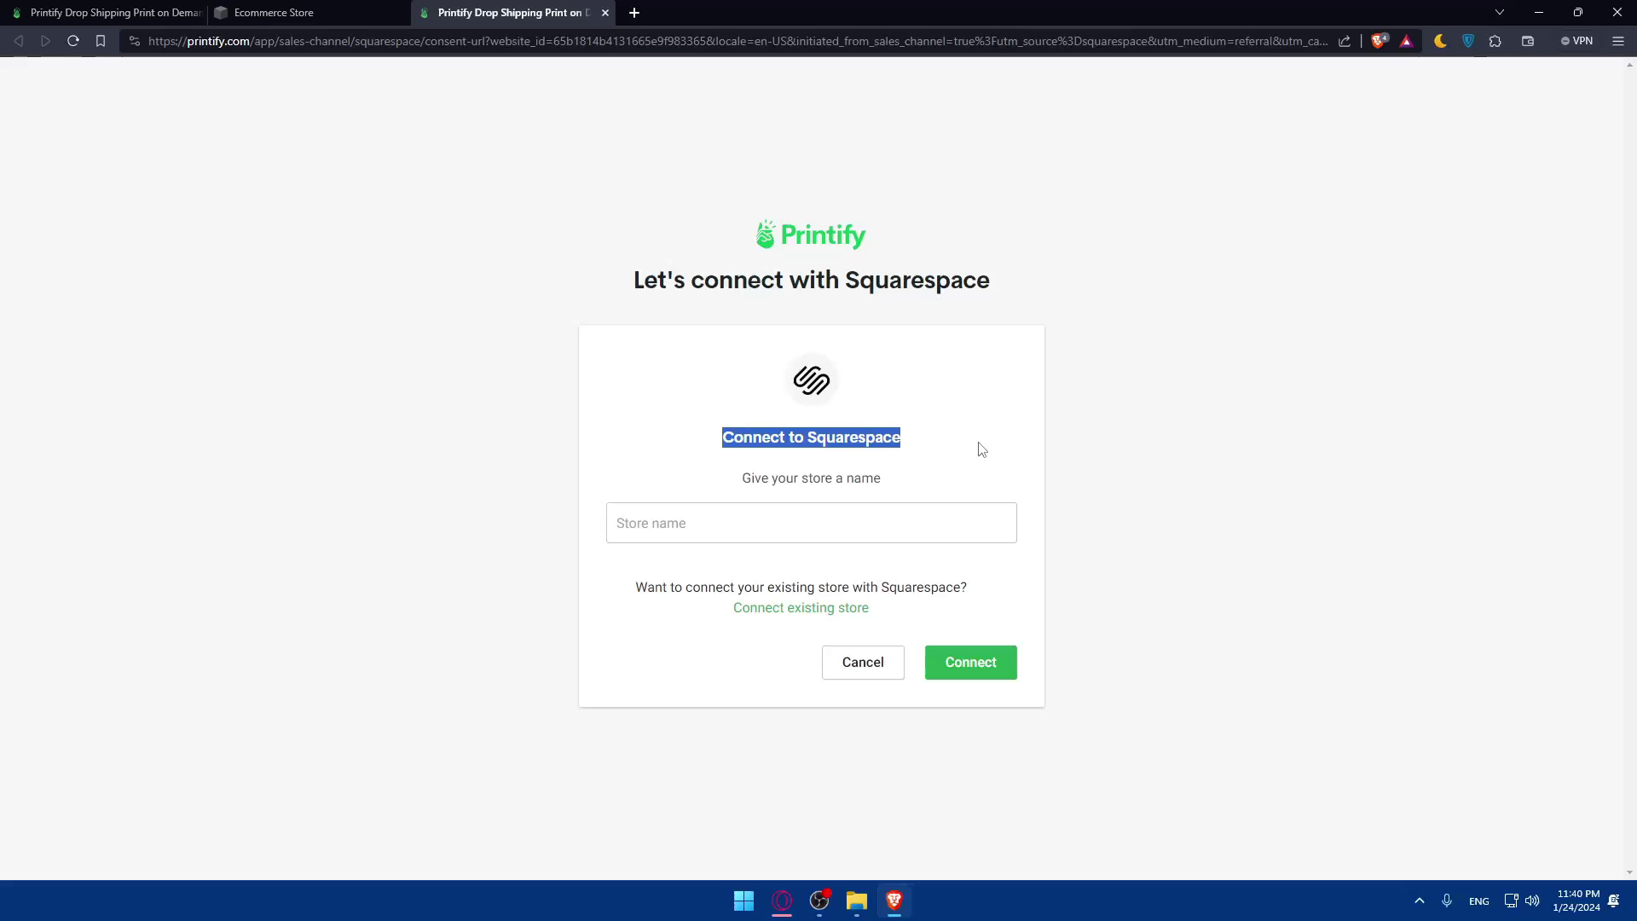
pyautogui.click(899, 458)
pyautogui.moveTo(723, 480); pyautogui.dragTo(976, 488)
pyautogui.tripleClick(834, 478)
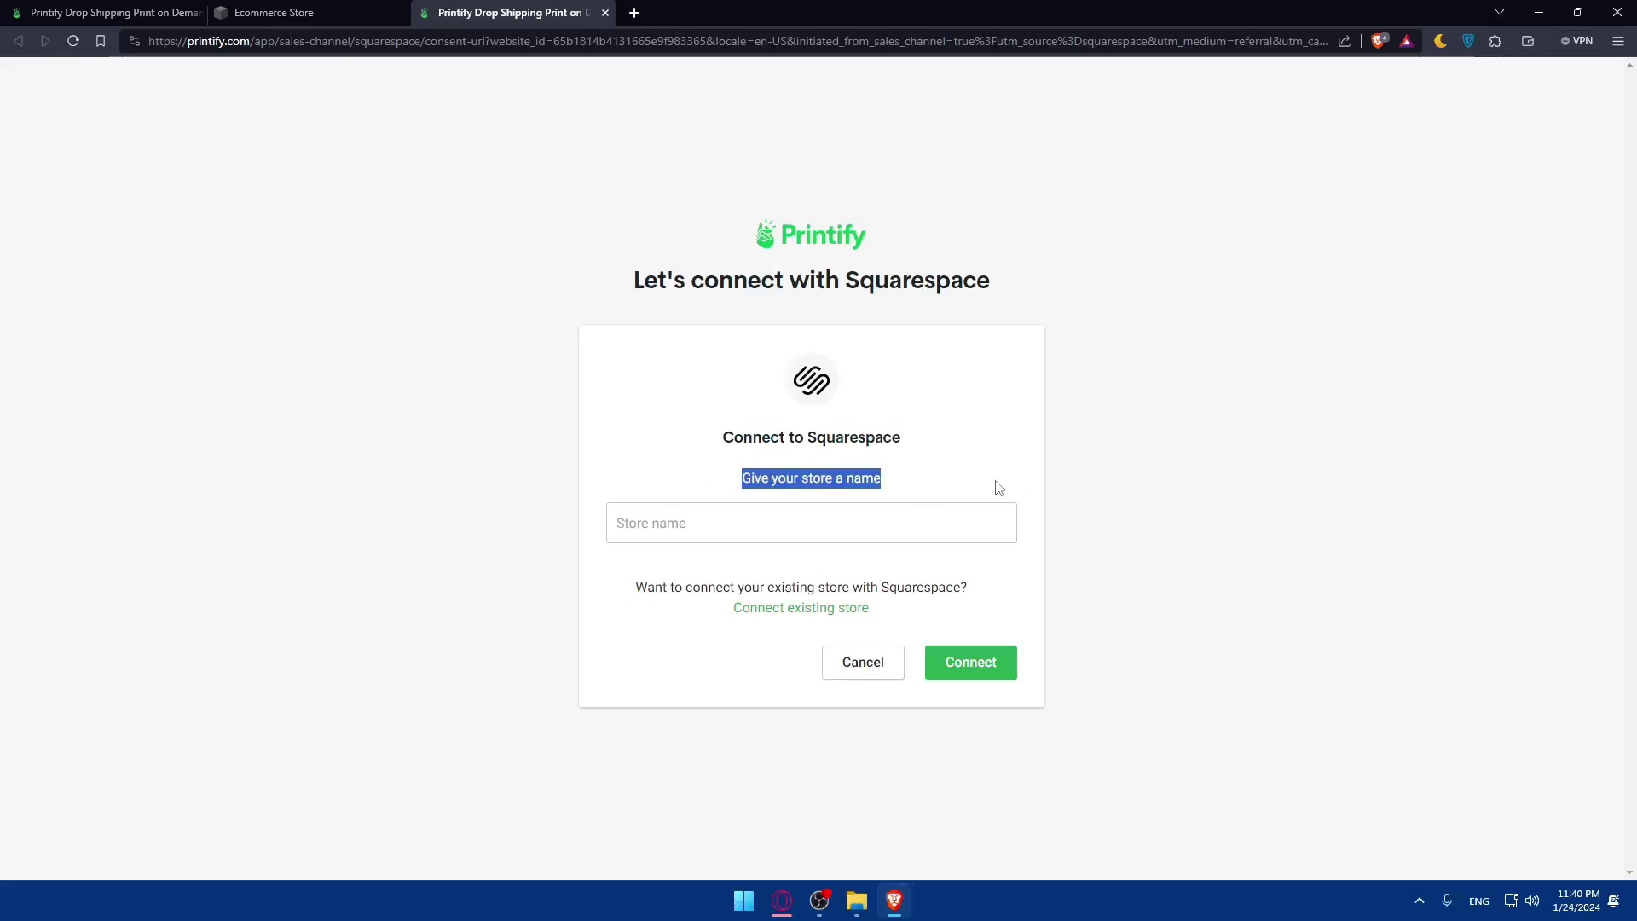
pyautogui.click(685, 524)
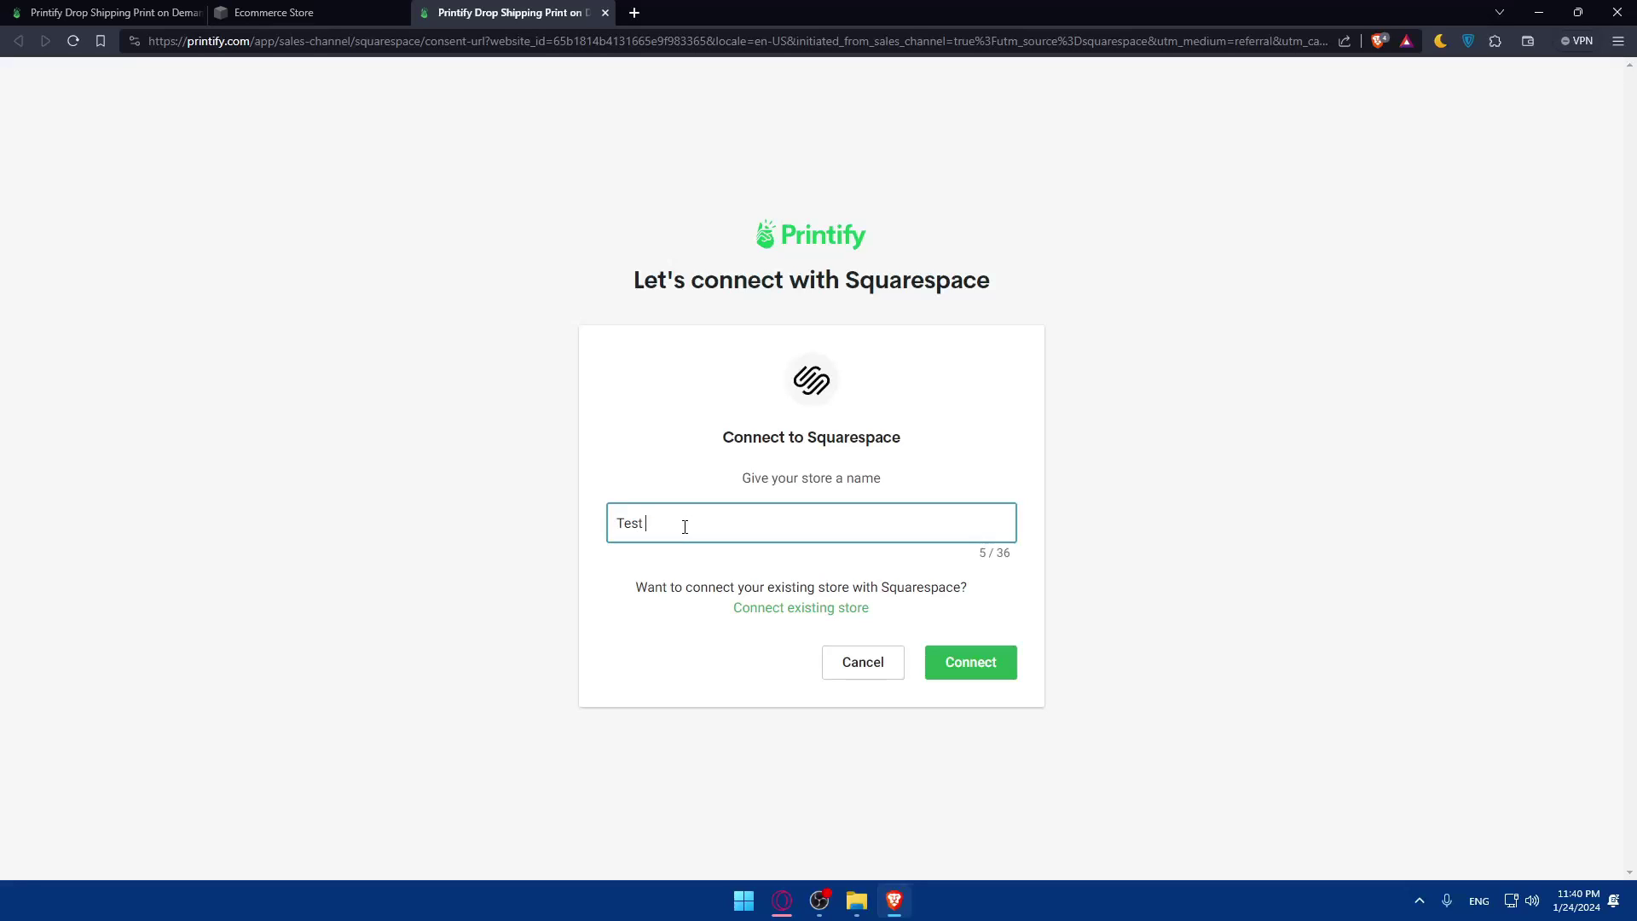
pyautogui.write('Test Trv')
pyautogui.click(959, 669)
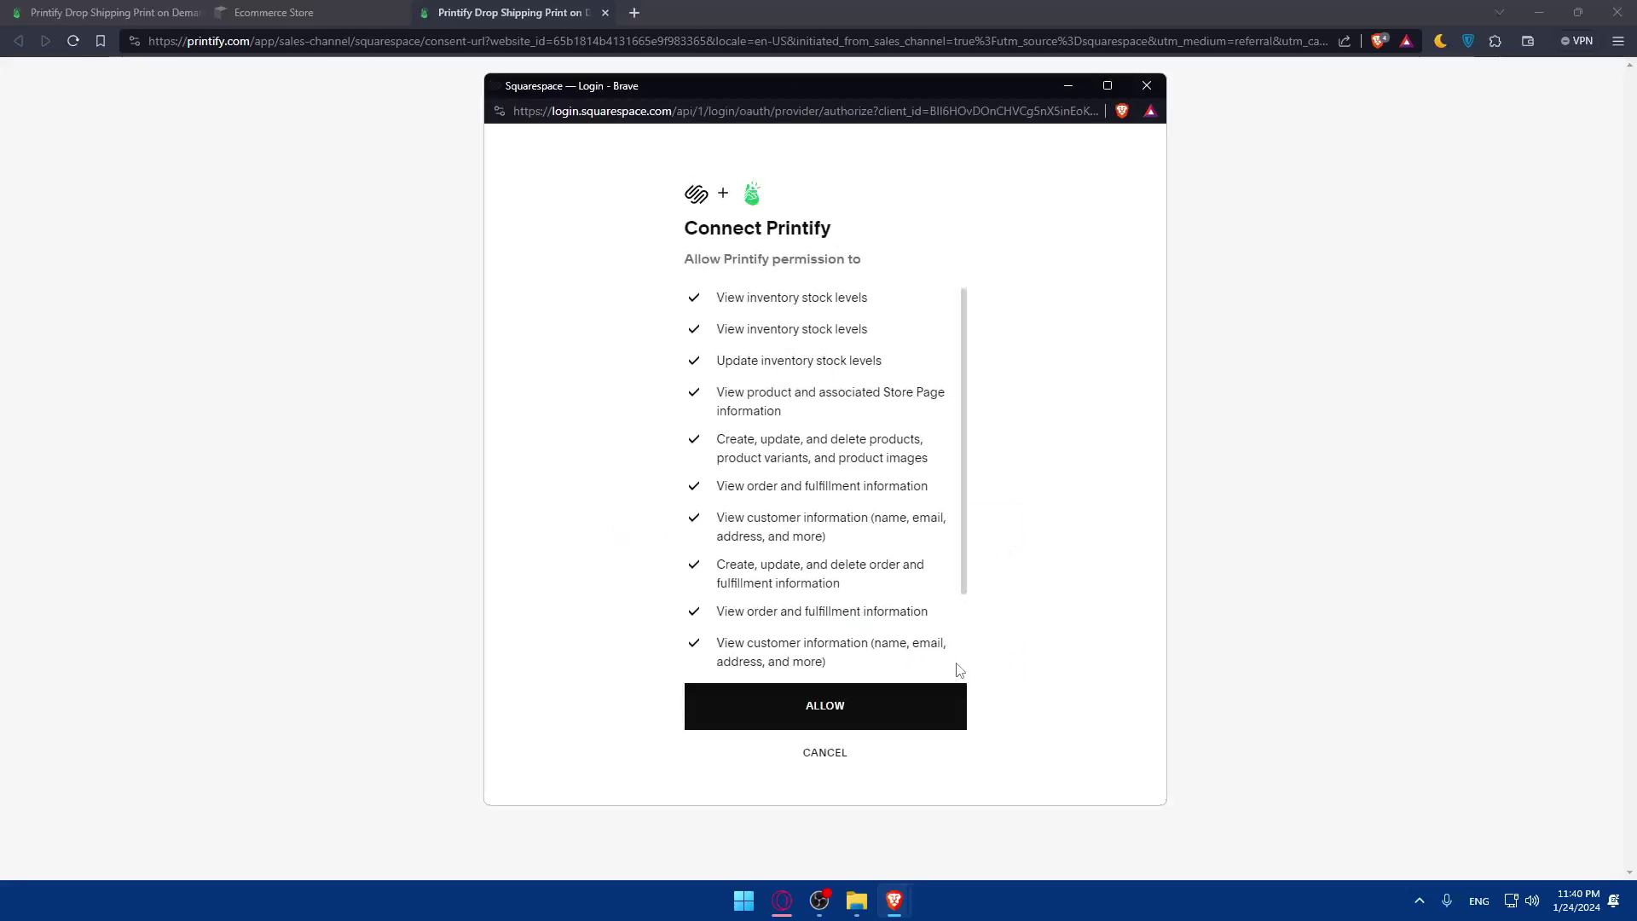
# Allow Printify's requested store permissions in the Squarespace popup, completing the connection.
pyautogui.moveTo(669, 211); pyautogui.dragTo(930, 612)
pyautogui.click(944, 207)
pyautogui.click(784, 713)
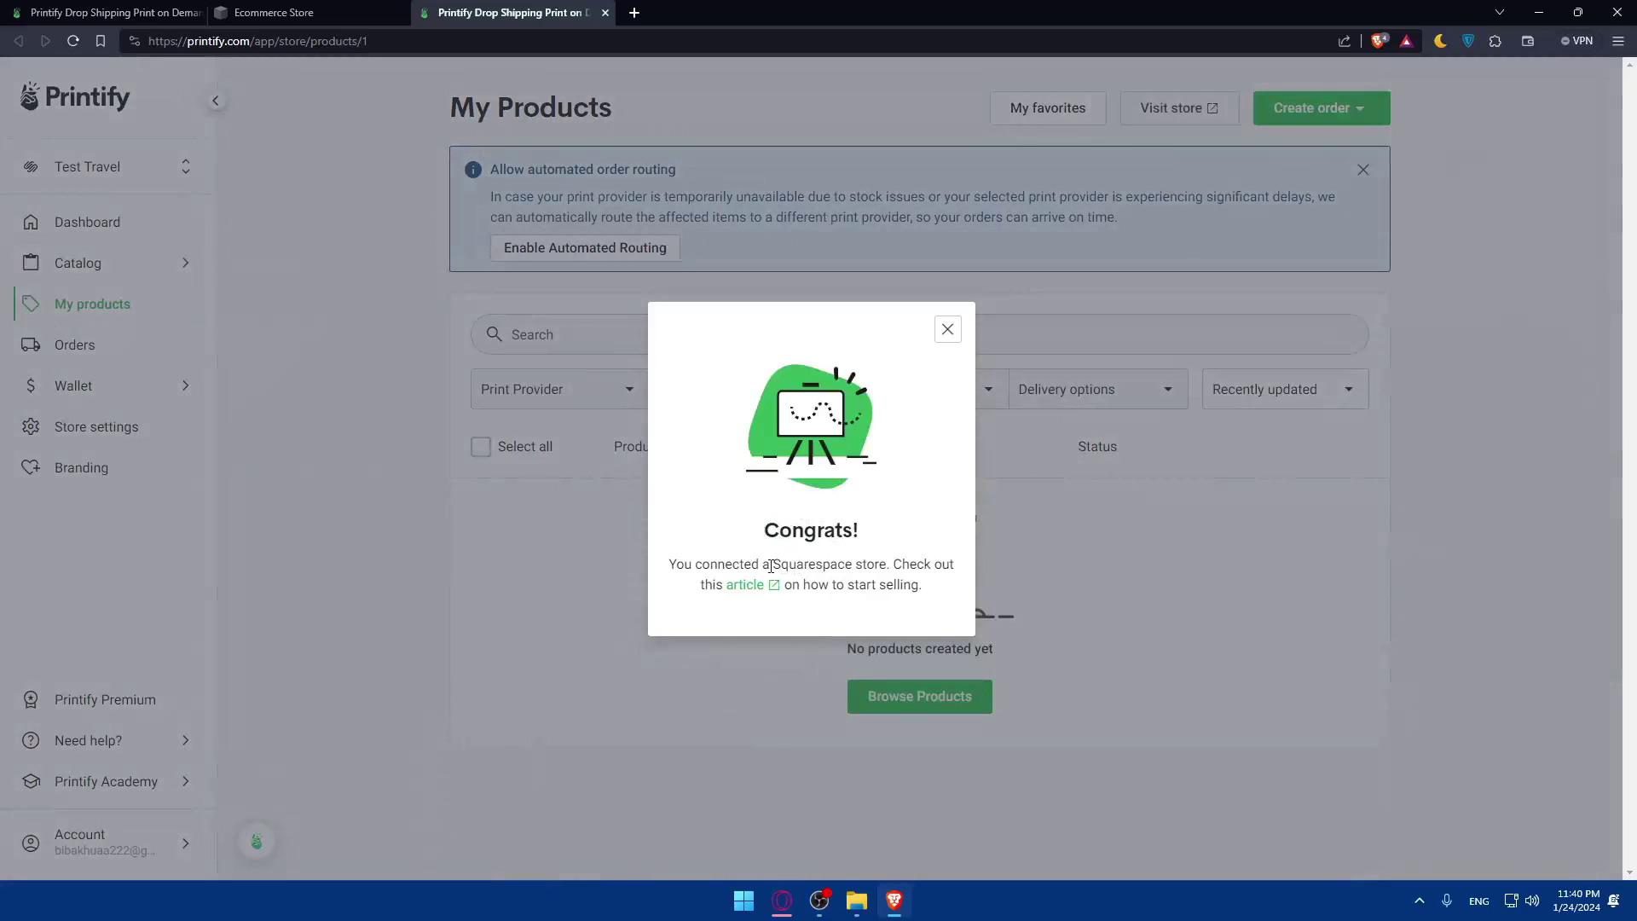
pyautogui.moveTo(771, 566); pyautogui.dragTo(893, 535)
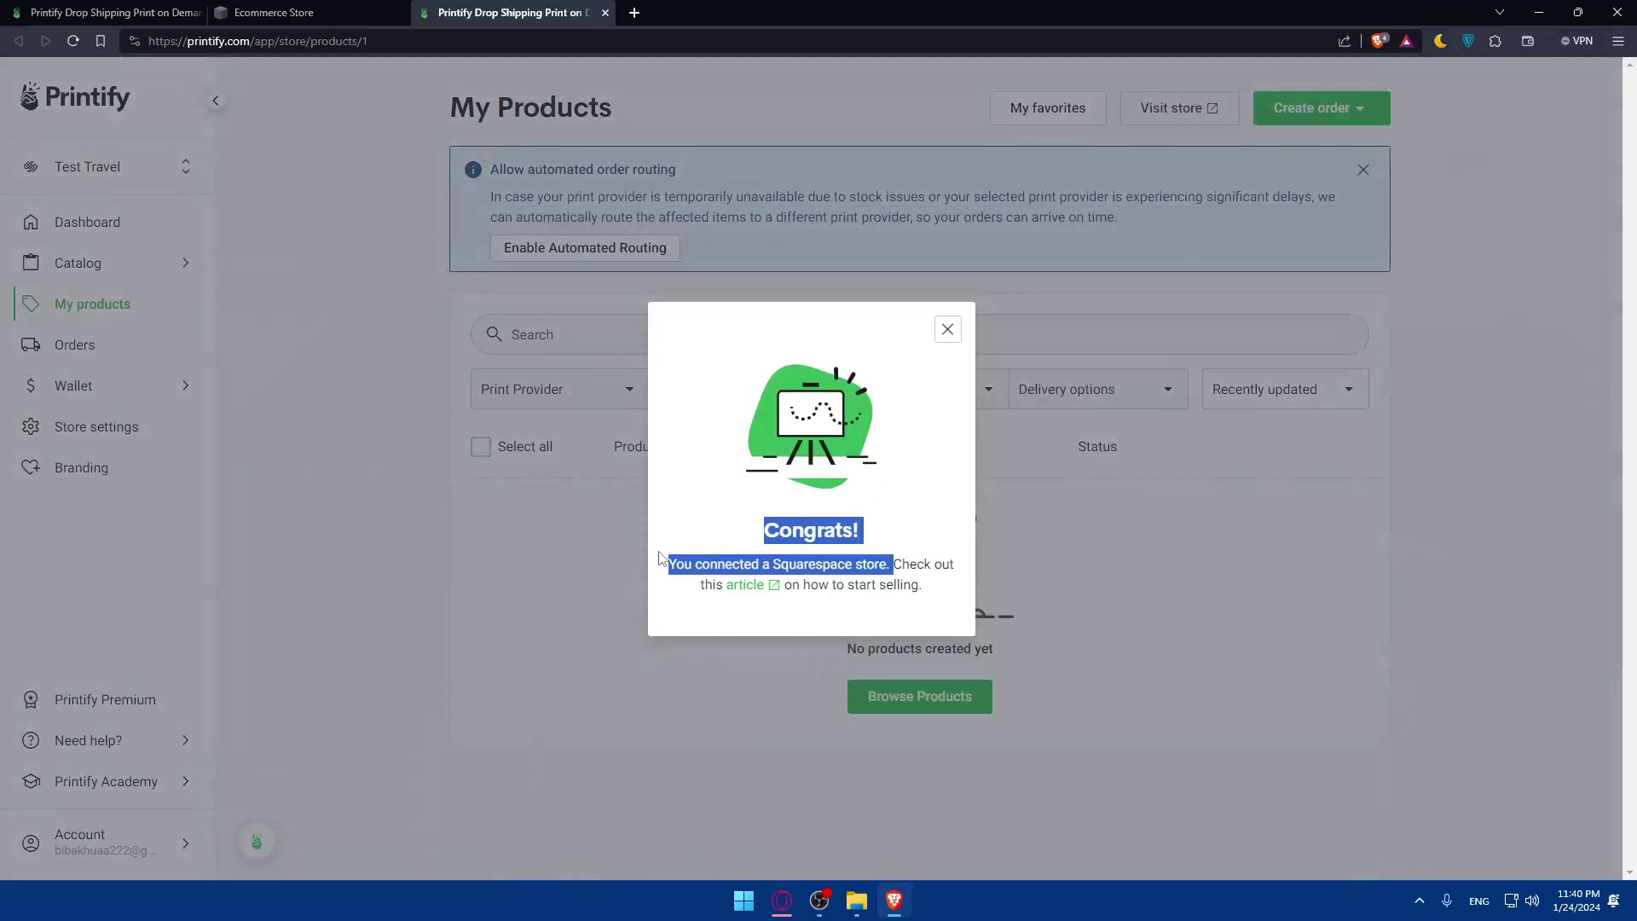
pyautogui.click(689, 559)
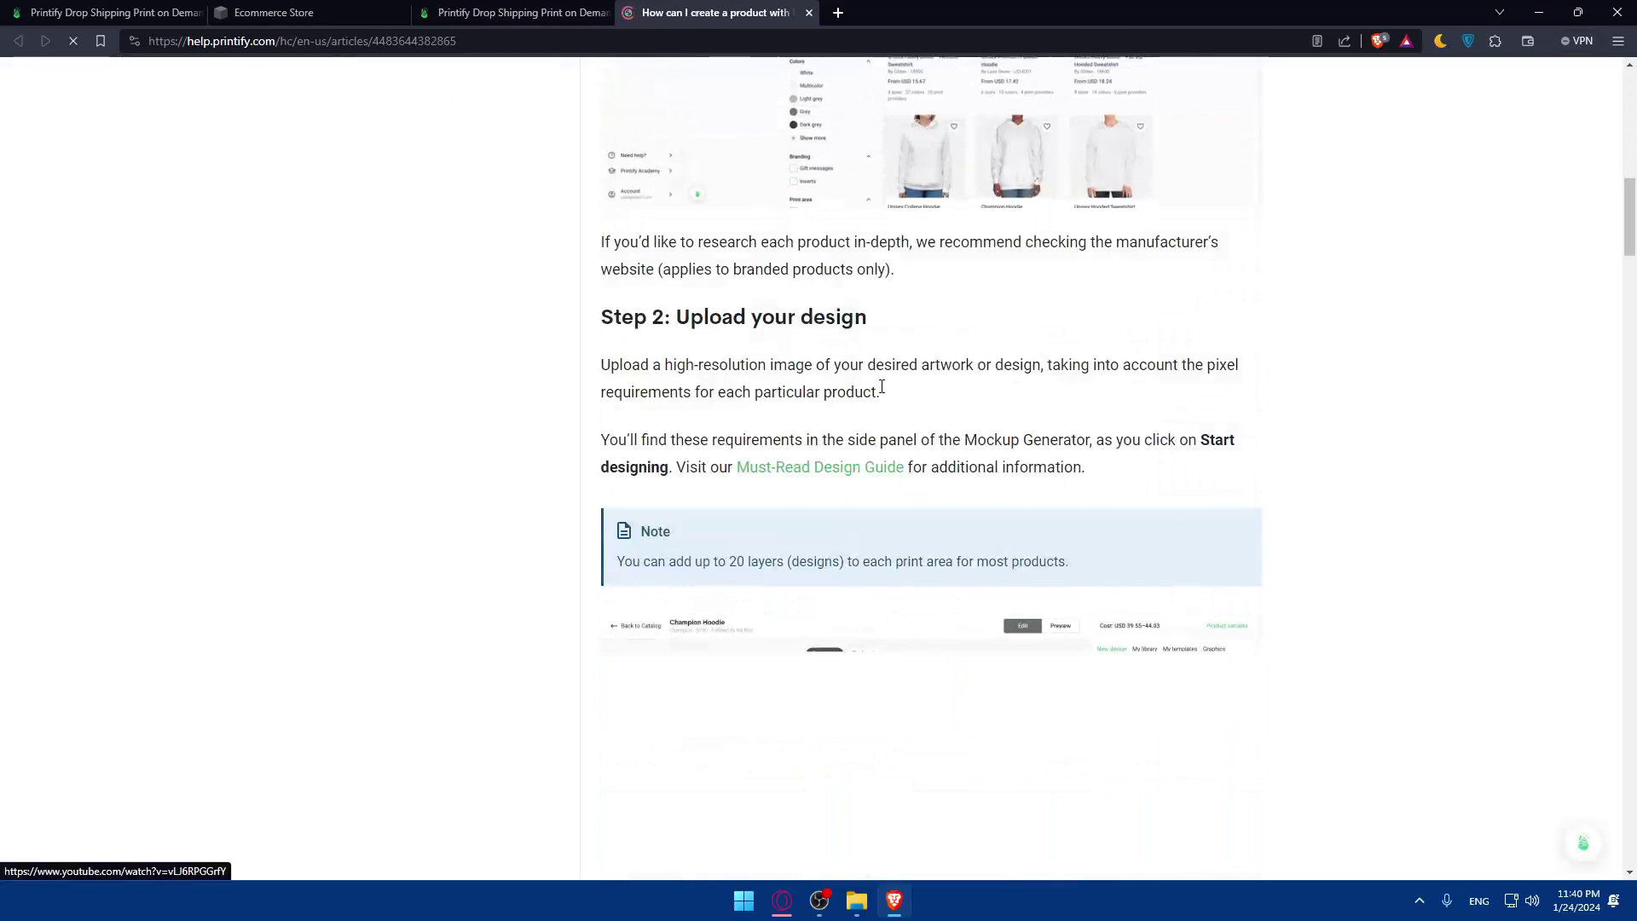
# Read through the Printify Help Center product-creation guide, highlighting the Step 5 heading.
pyautogui.scroll(10, 878, 359)
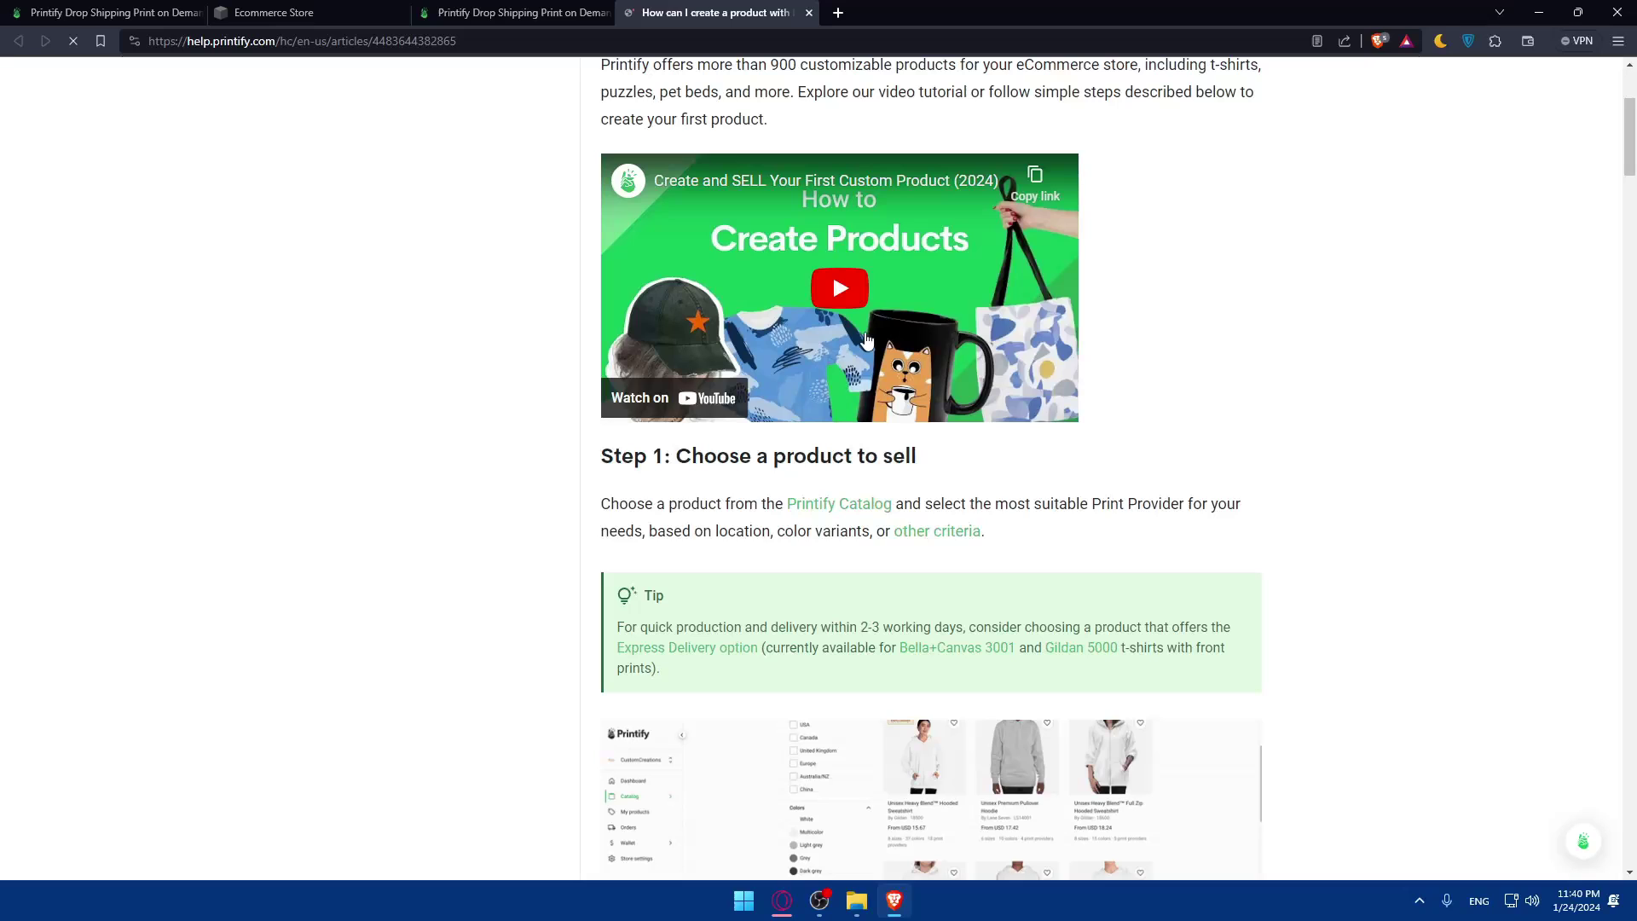
pyautogui.scroll(-8, 899, 358)
pyautogui.scroll(-6, 899, 357)
pyautogui.scroll(14, 853, 367)
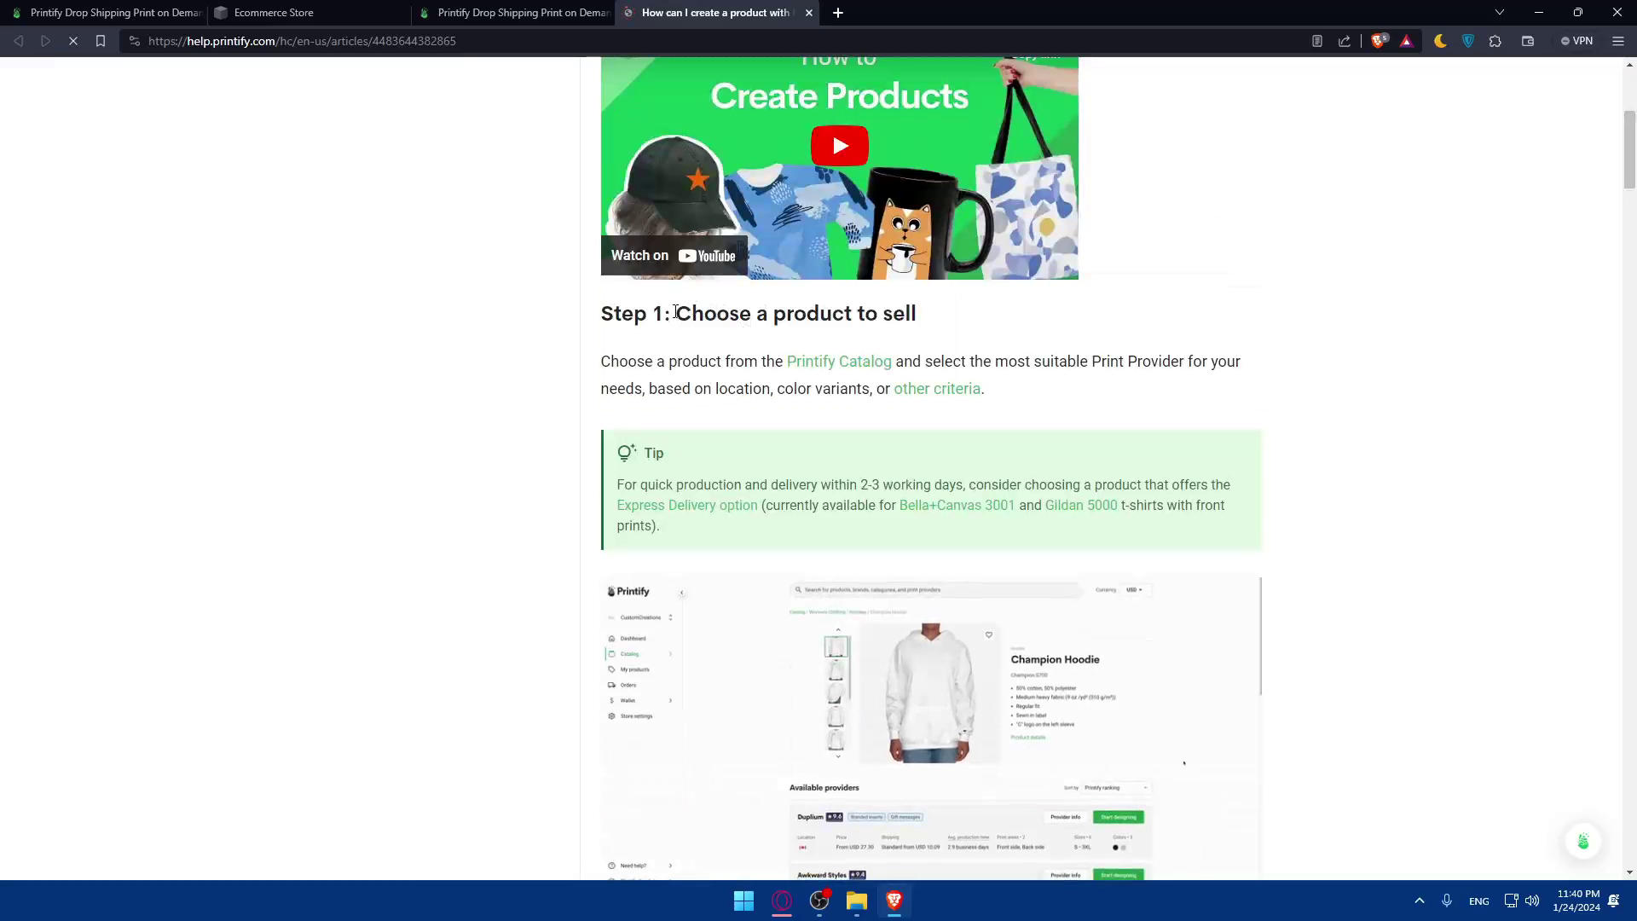
pyautogui.moveTo(676, 313); pyautogui.dragTo(1006, 363)
pyautogui.scroll(-5, 996, 352)
pyautogui.scroll(-2, 996, 352)
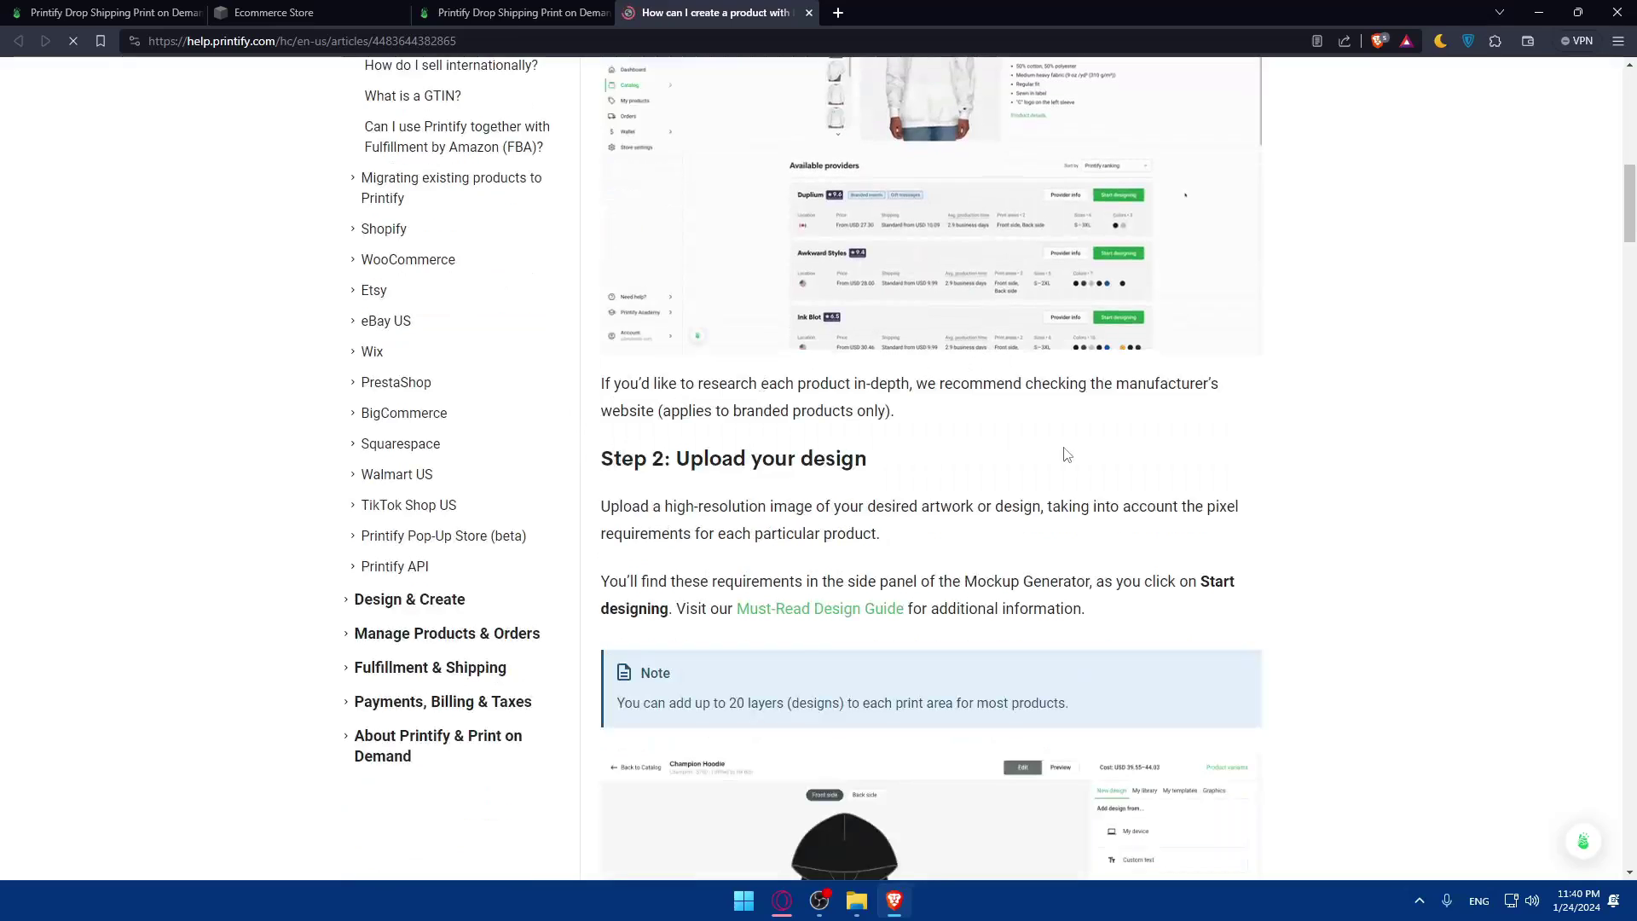
pyautogui.scroll(-10, 1067, 457)
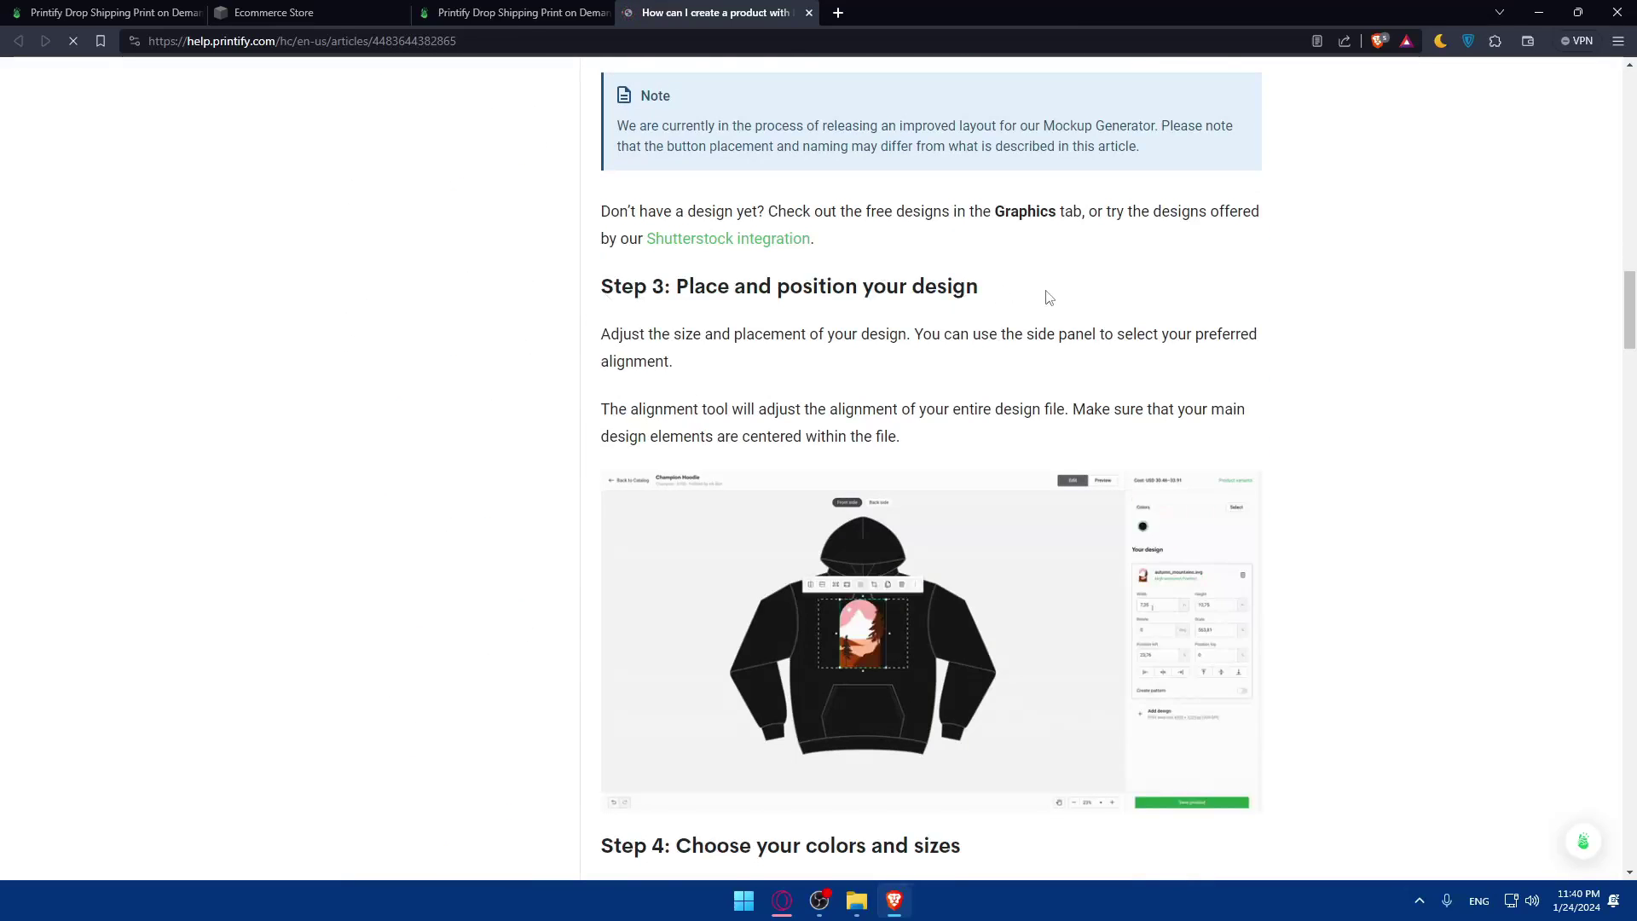
pyautogui.scroll(-10, 1045, 300)
pyautogui.scroll(3, 847, 335)
pyautogui.scroll(-15, 910, 281)
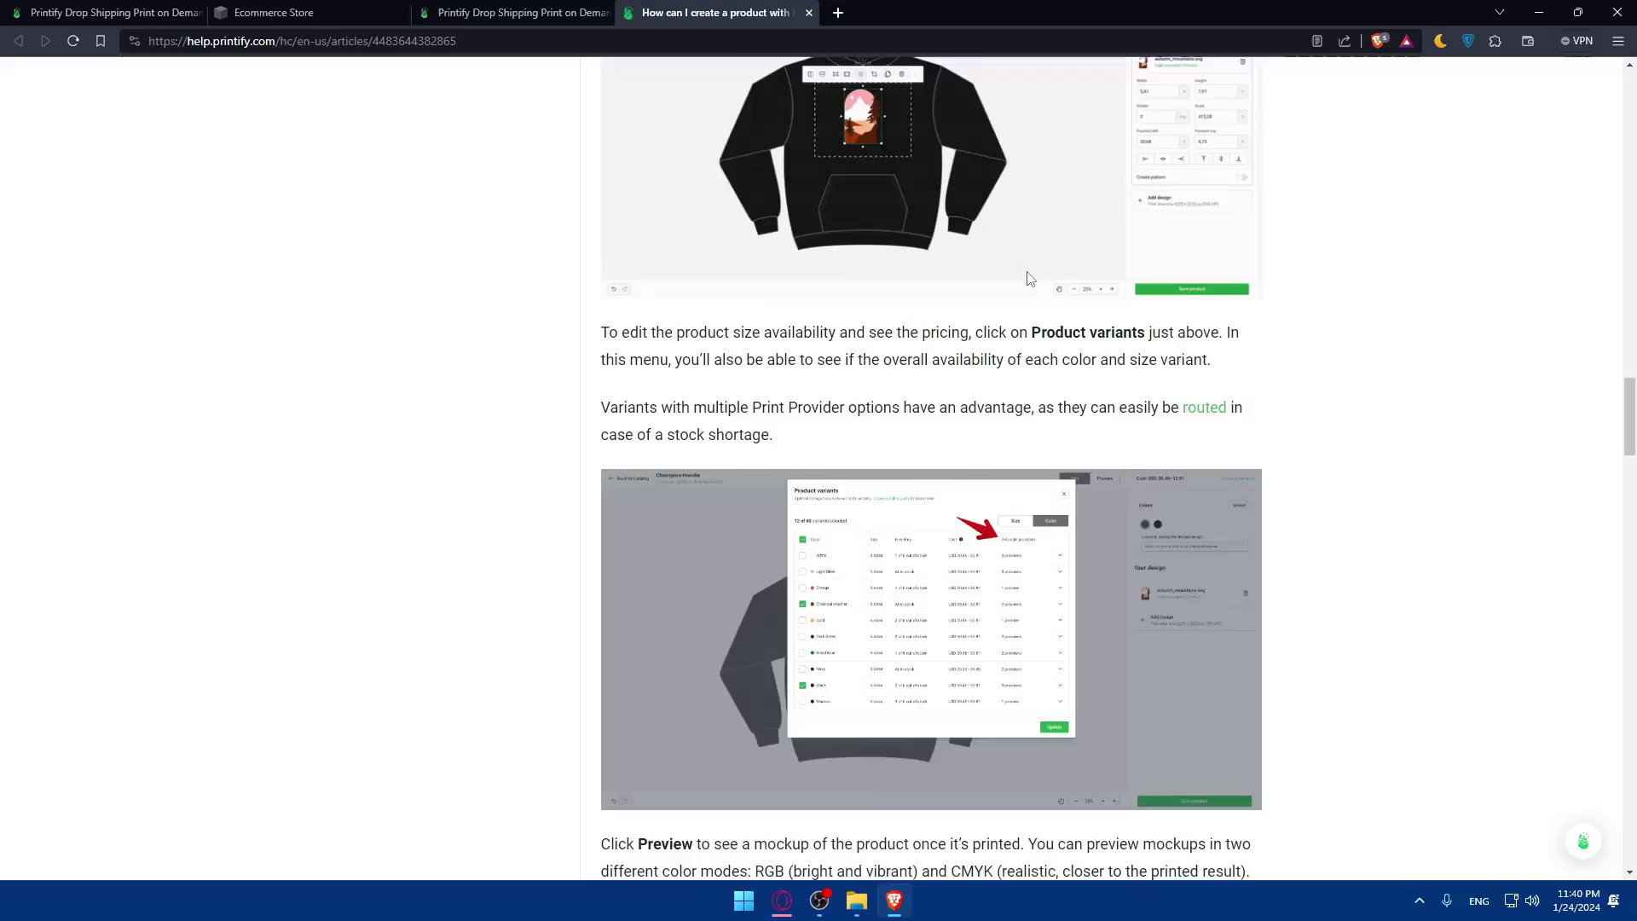
pyautogui.scroll(4, 673, 307)
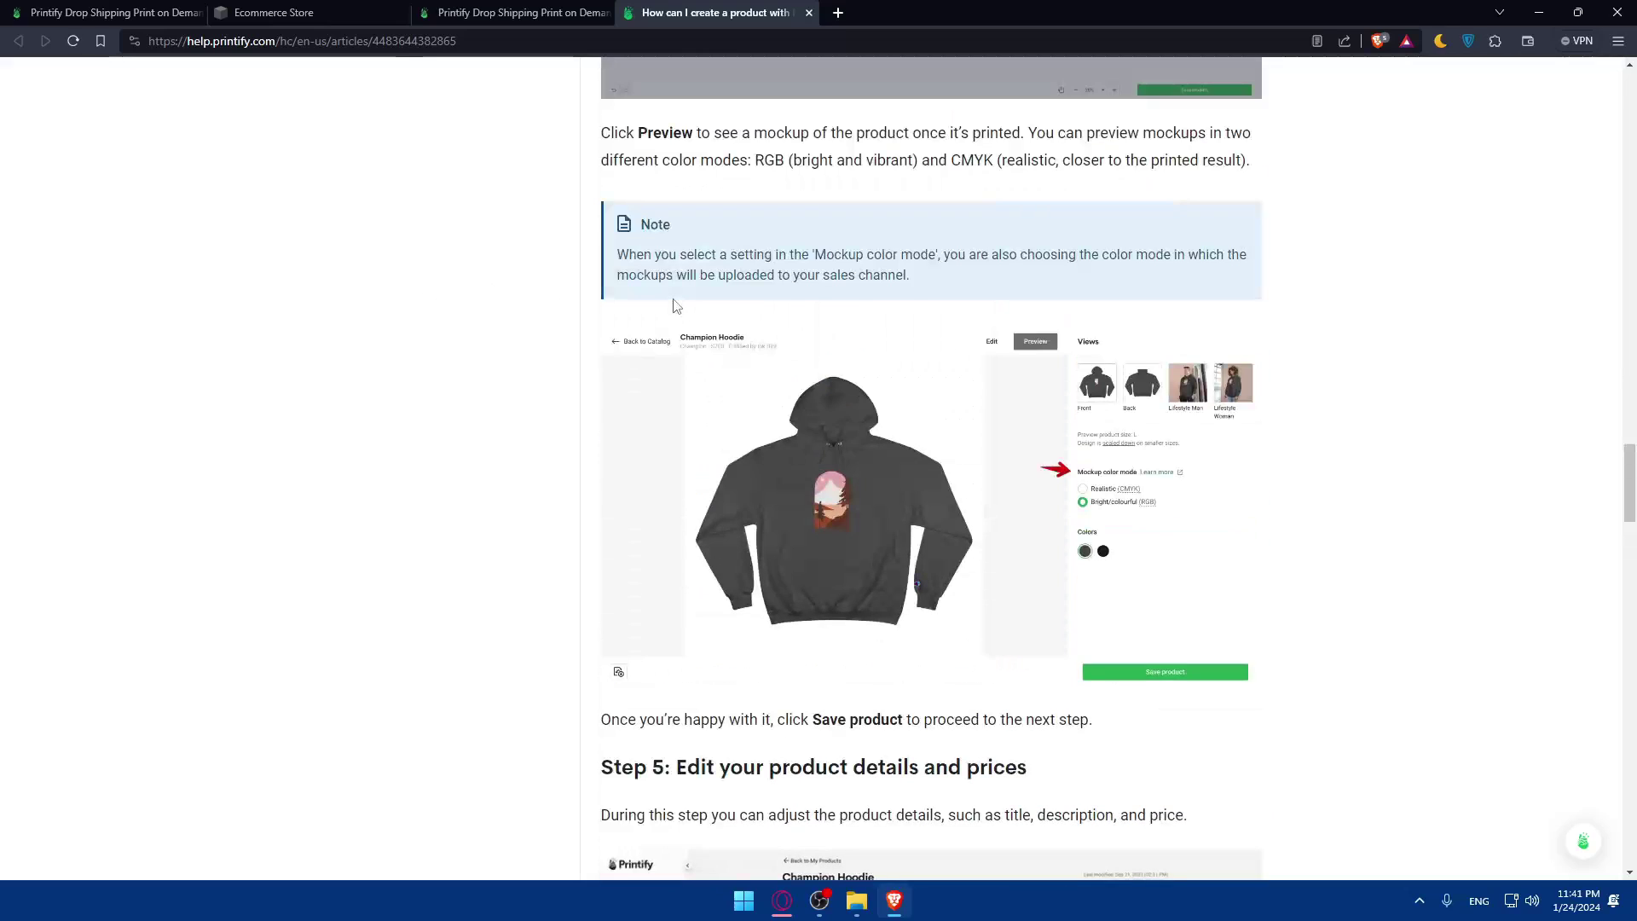
pyautogui.scroll(-9, 676, 304)
pyautogui.scroll(3, 662, 344)
pyautogui.moveTo(662, 343); pyautogui.dragTo(1162, 350)
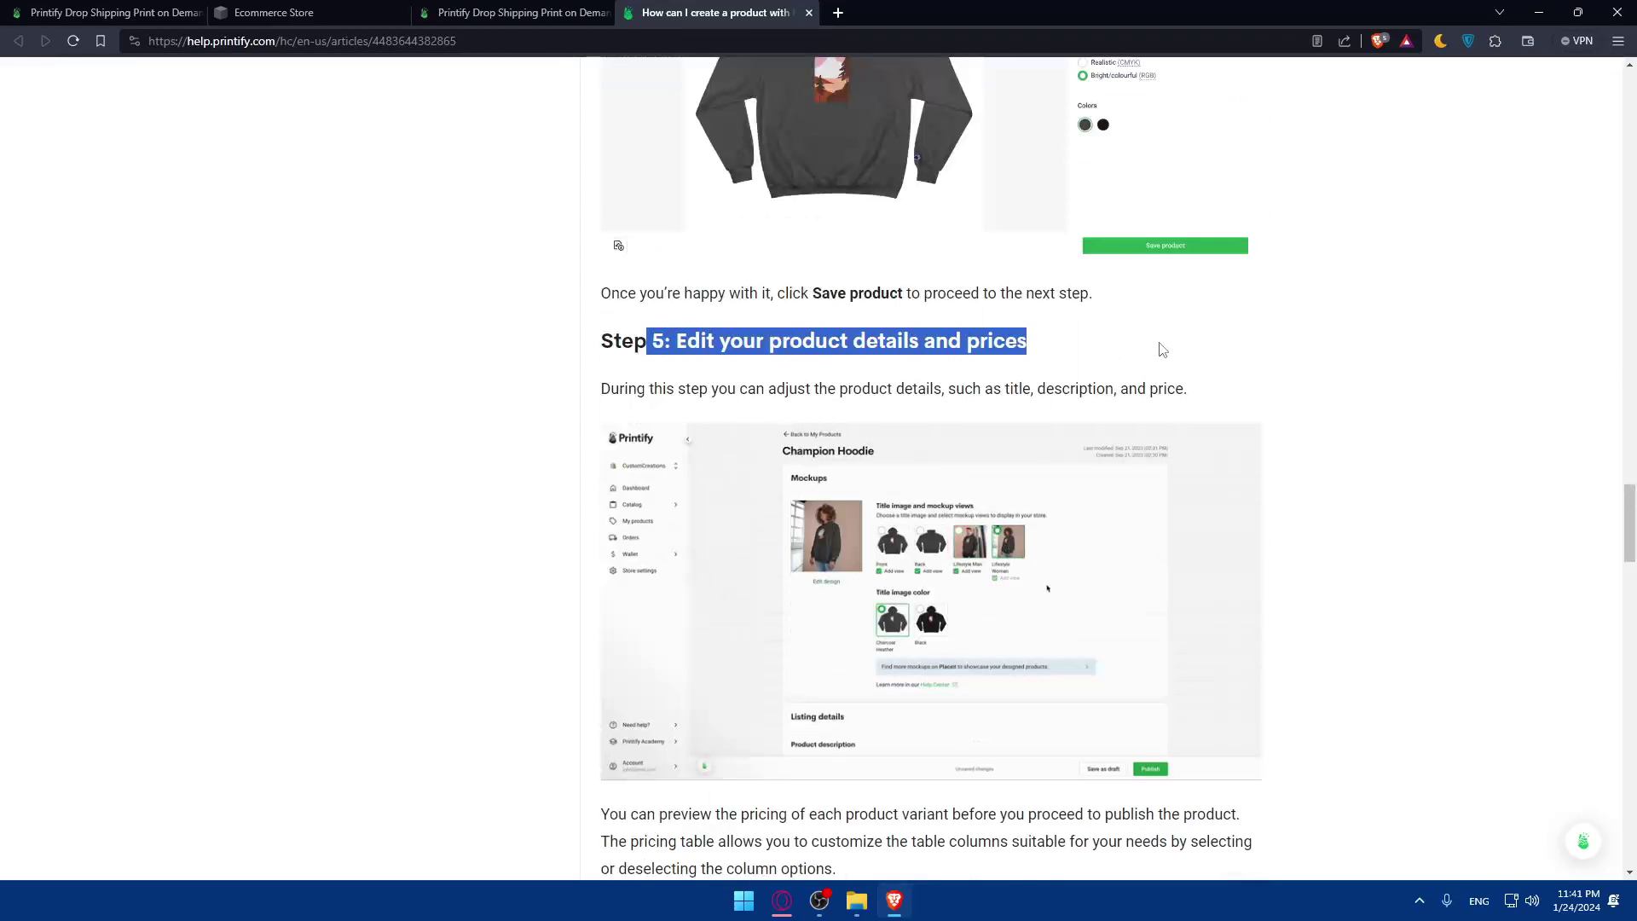
pyautogui.scroll(-15, 1057, 359)
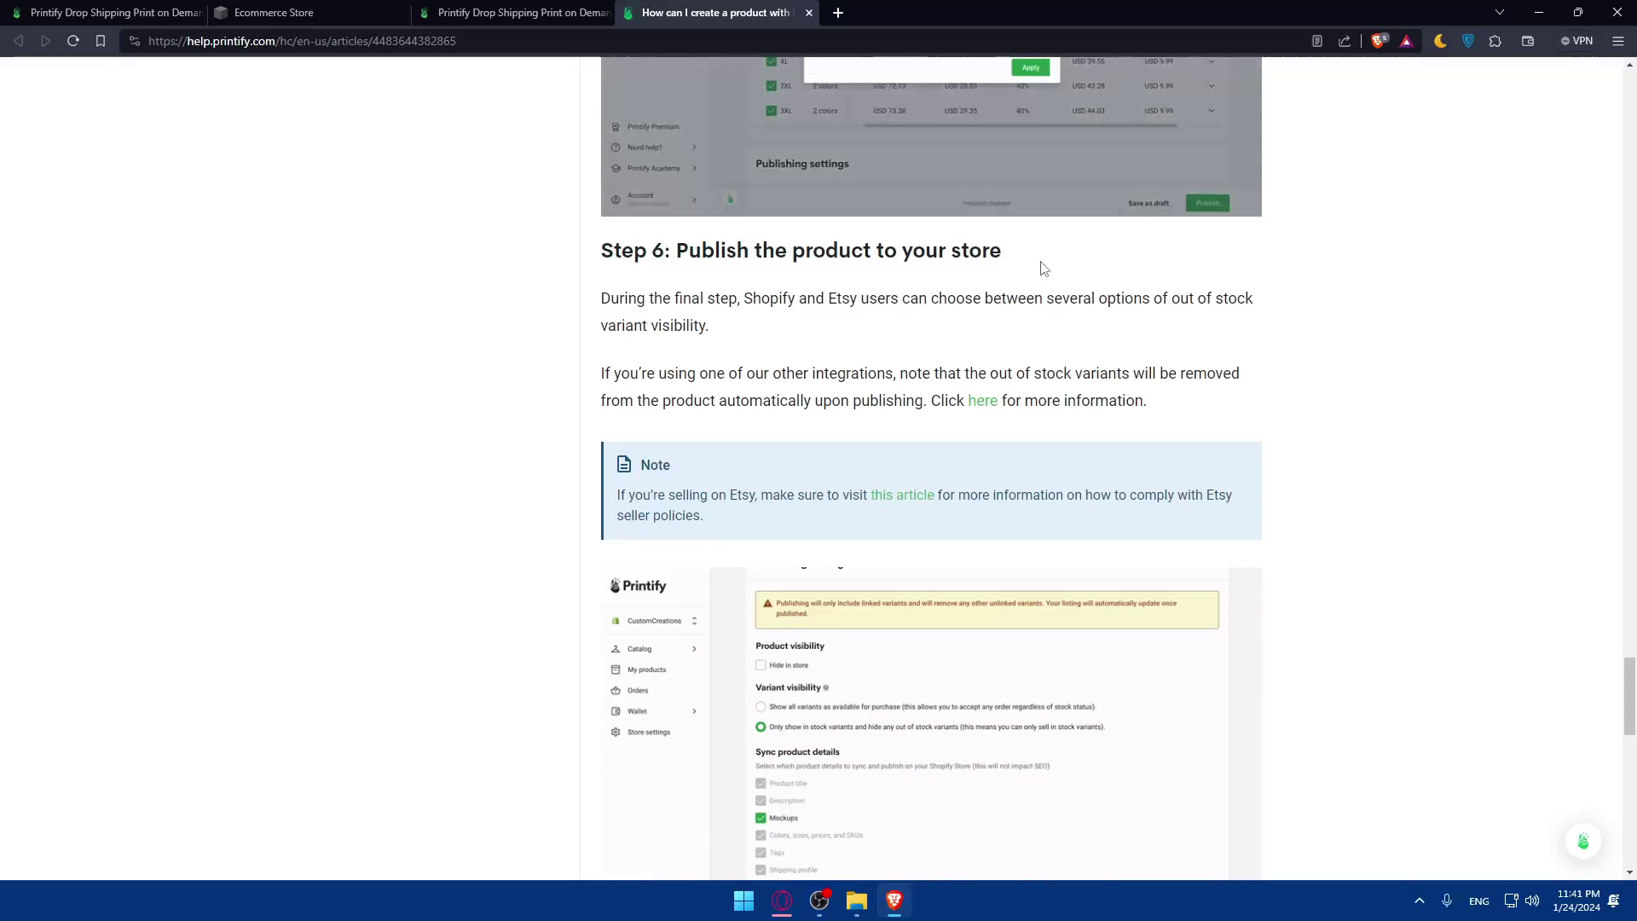
pyautogui.scroll(-10, 980, 271)
pyautogui.scroll(2, 986, 274)
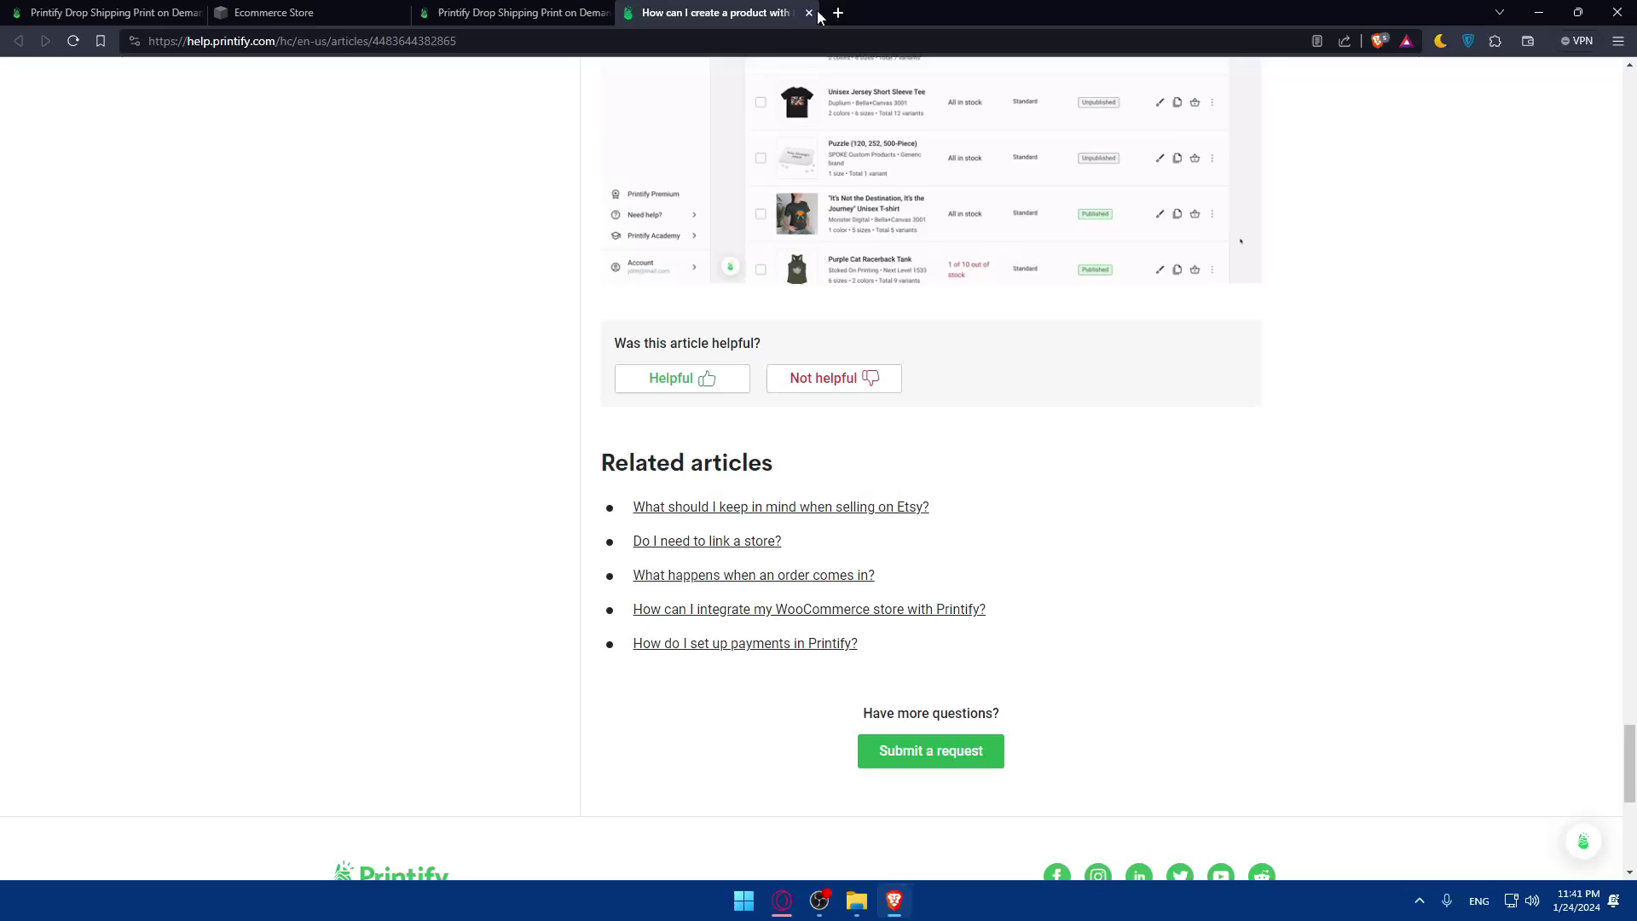
pyautogui.scroll(-3, 961, 430)
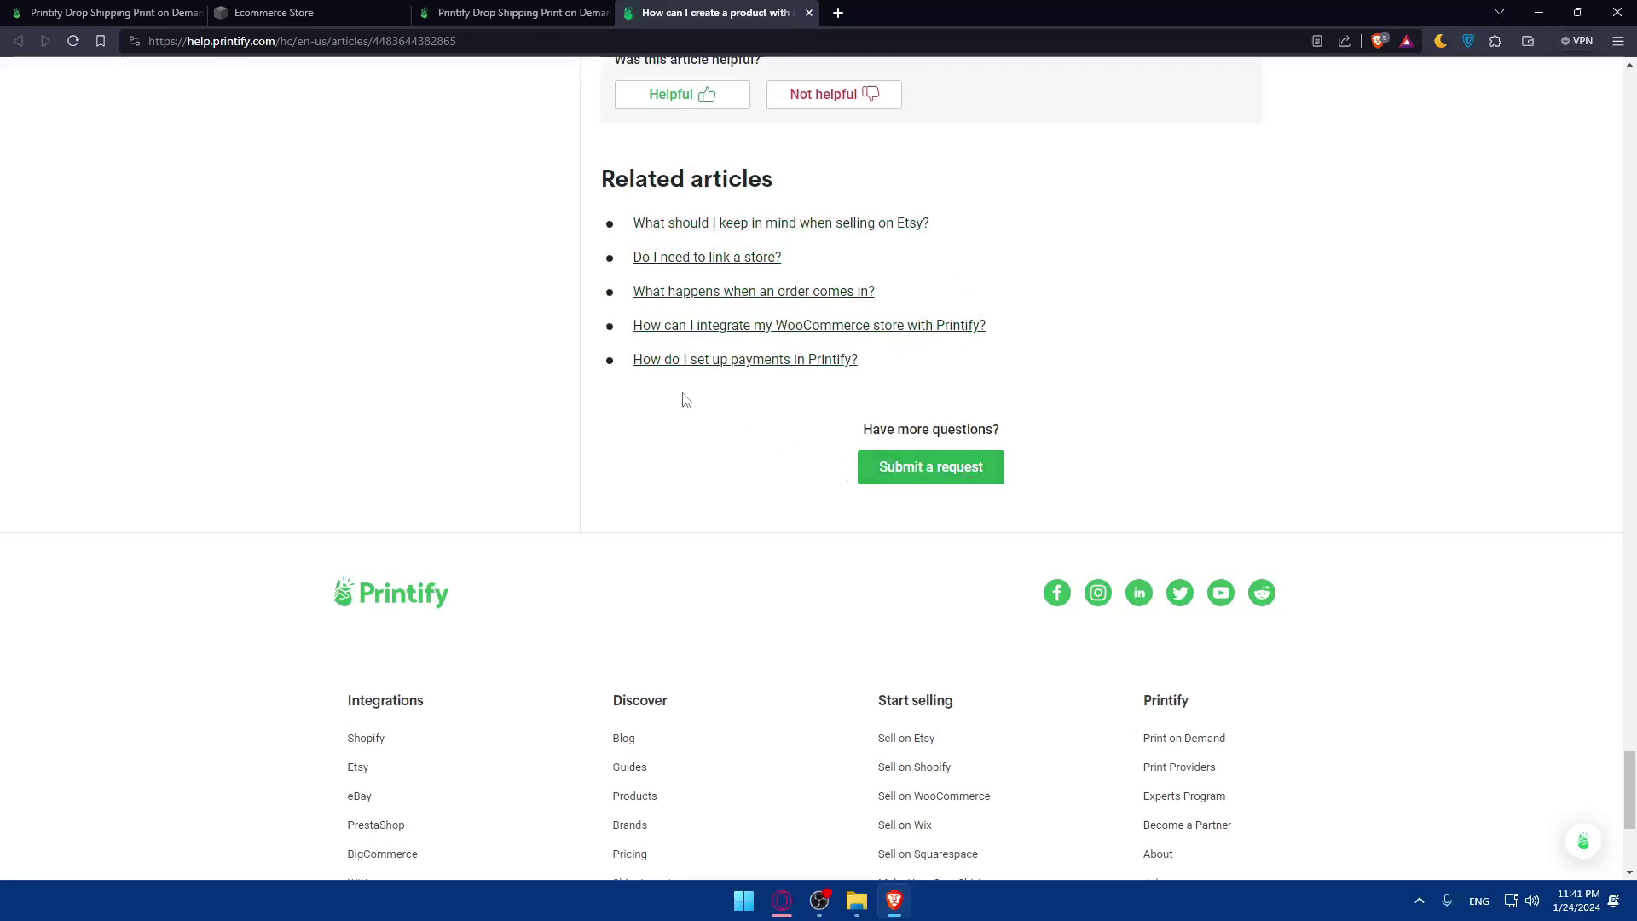
pyautogui.scroll(3, 879, 426)
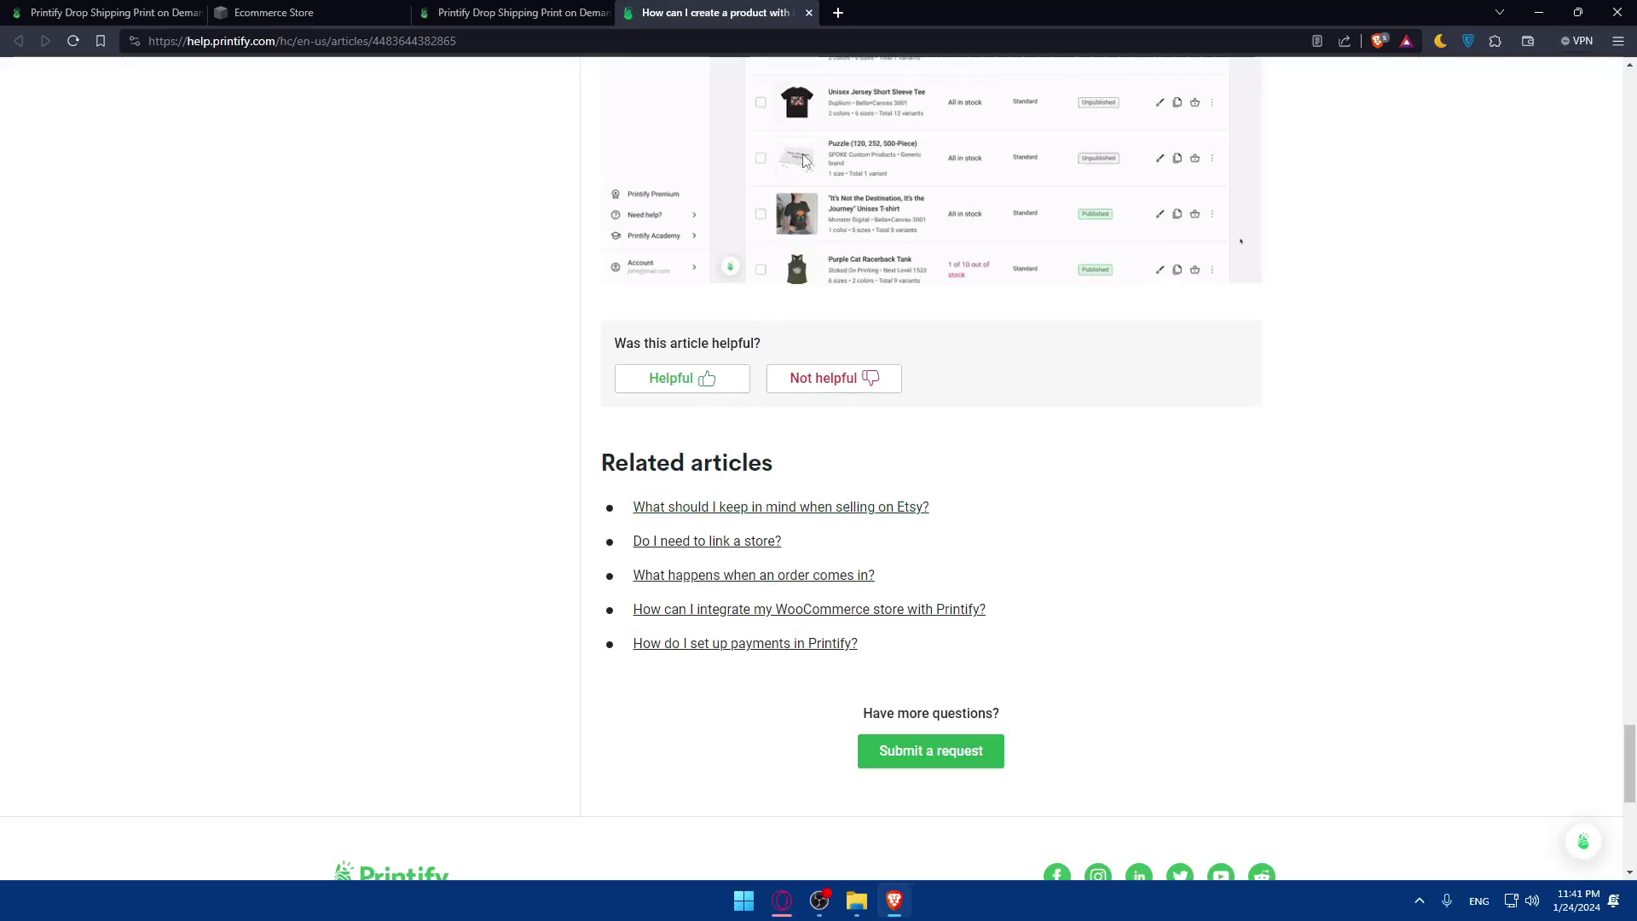
# Close the help article, the connection success message and the duplicate Printify tab.
pyautogui.click(810, 12)
pyautogui.click(949, 328)
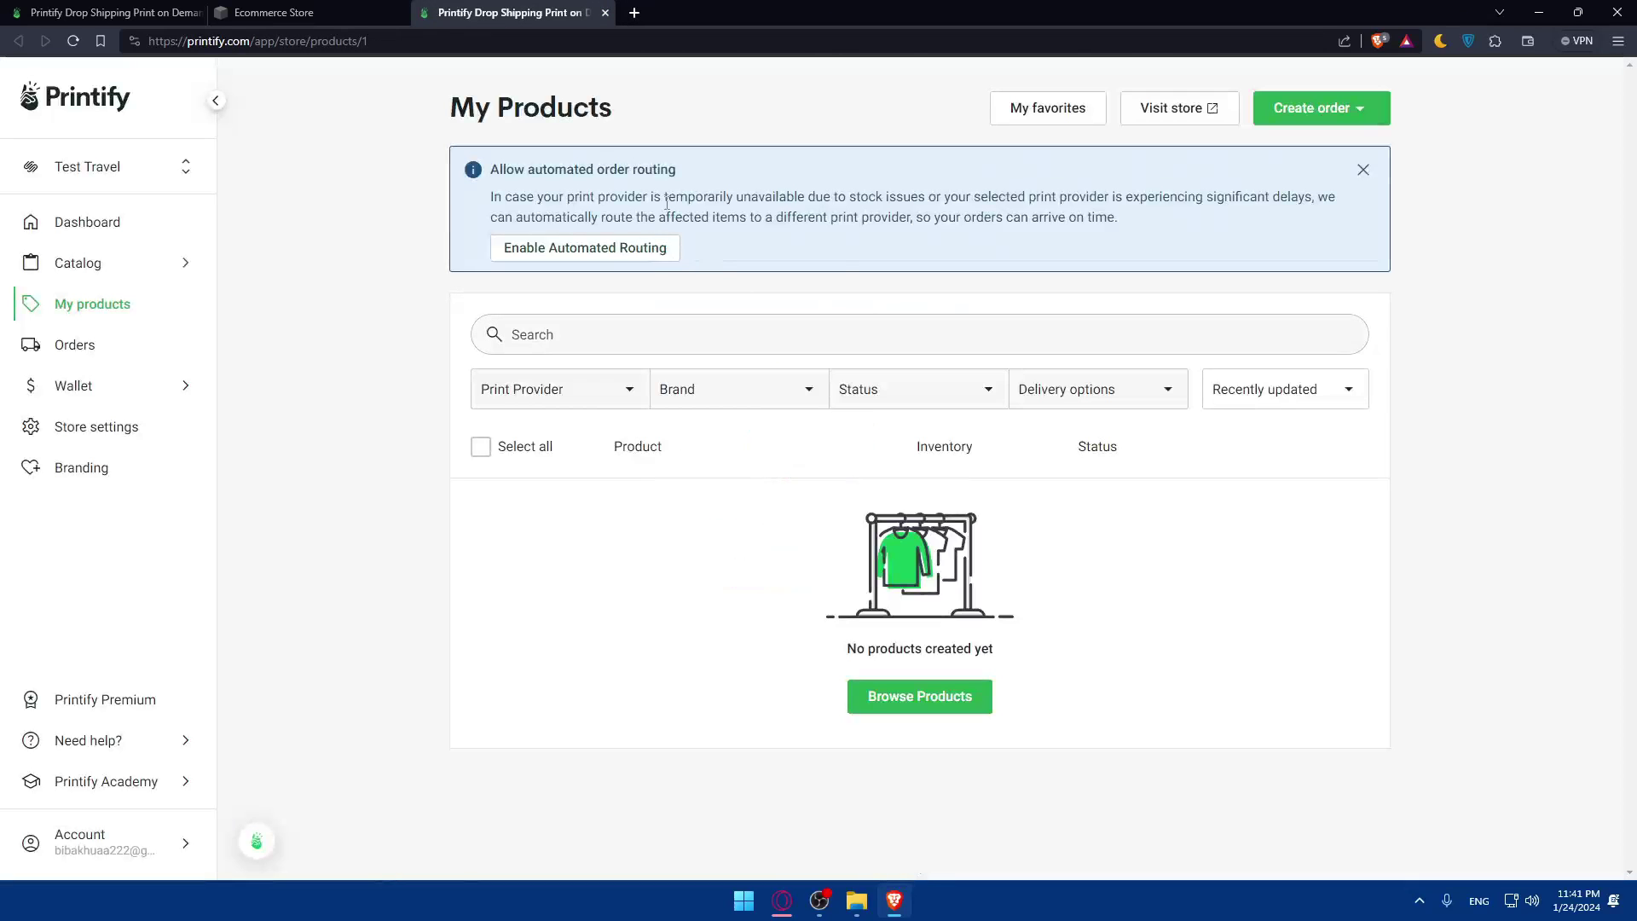
pyautogui.click(606, 12)
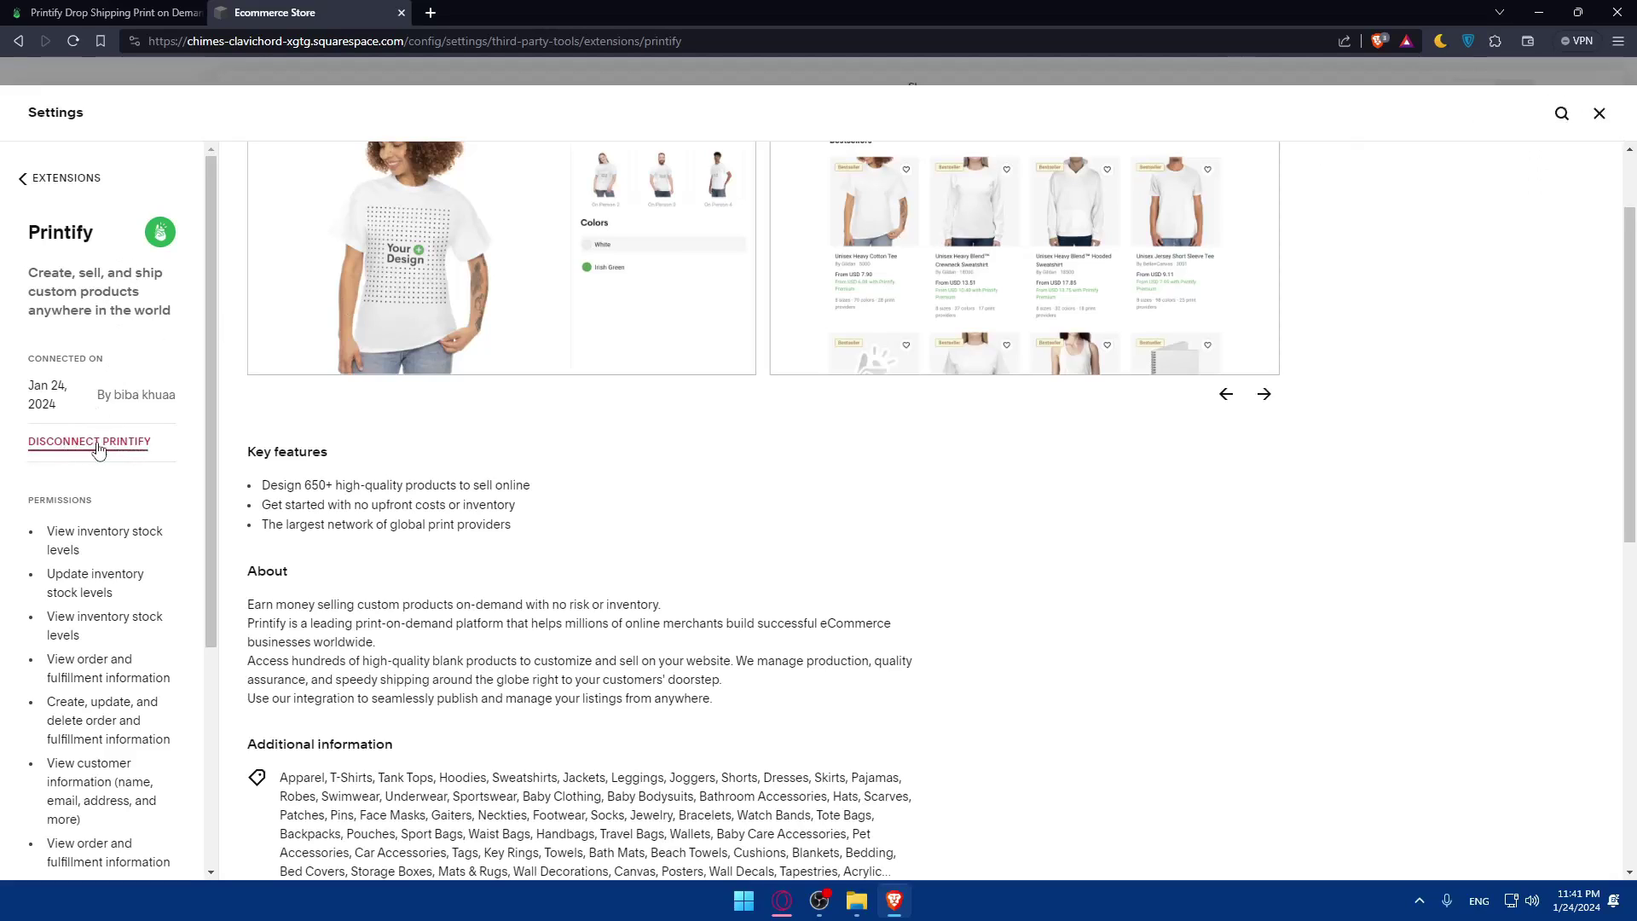
# Leave the Printify extension settings and go to Selling > Products in Squarespace.
pyautogui.click(1599, 113)
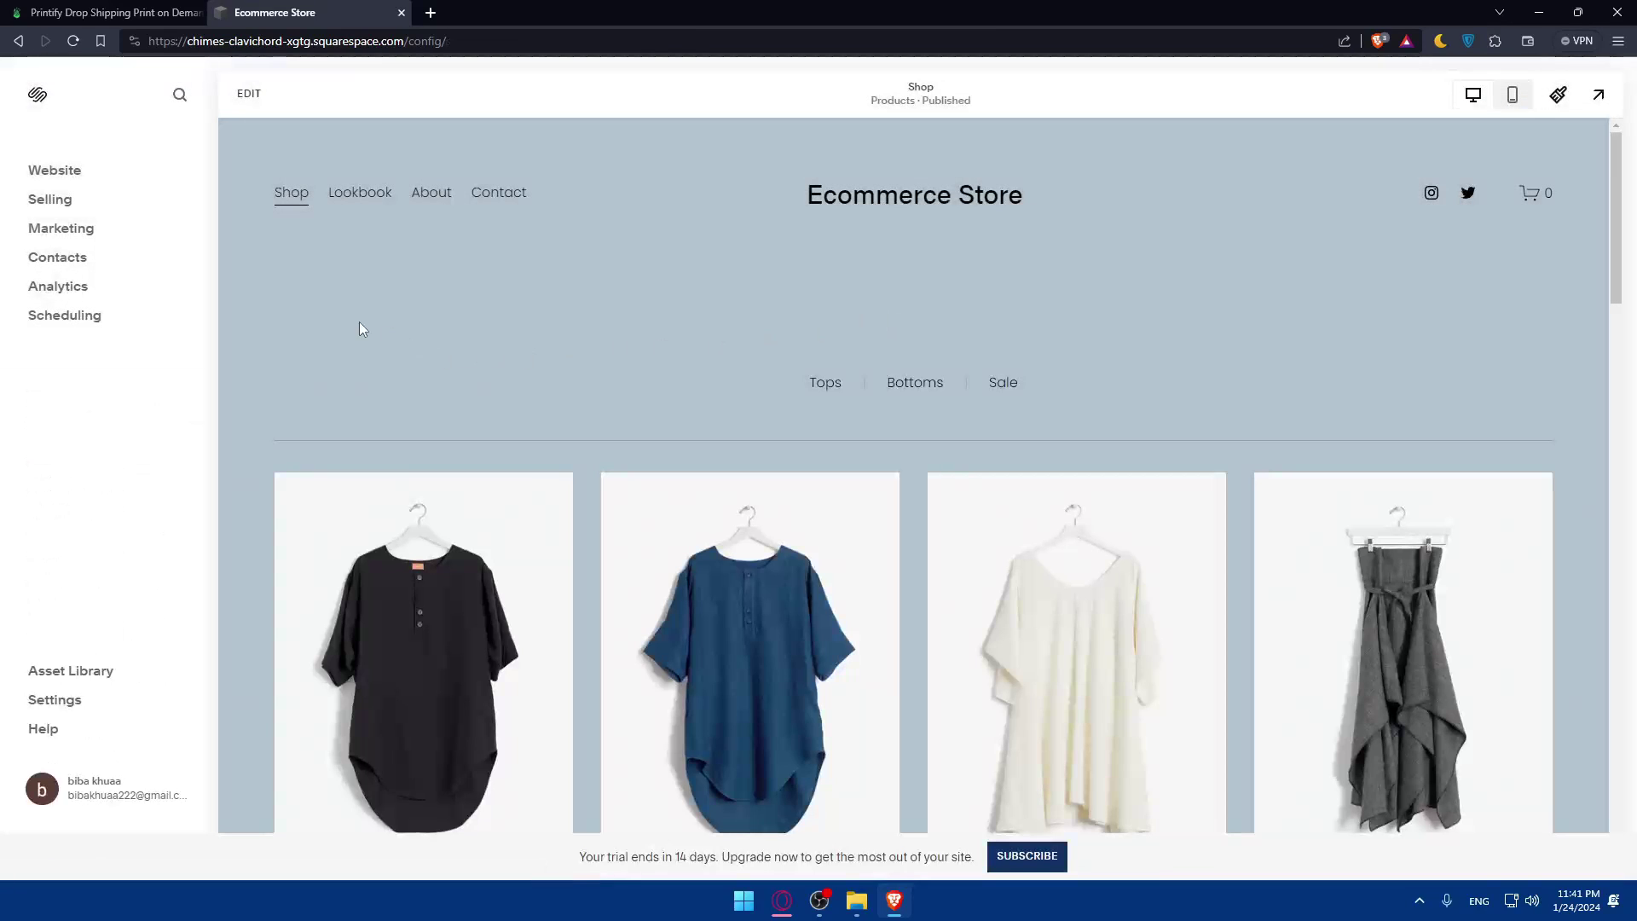
pyautogui.click(49, 200)
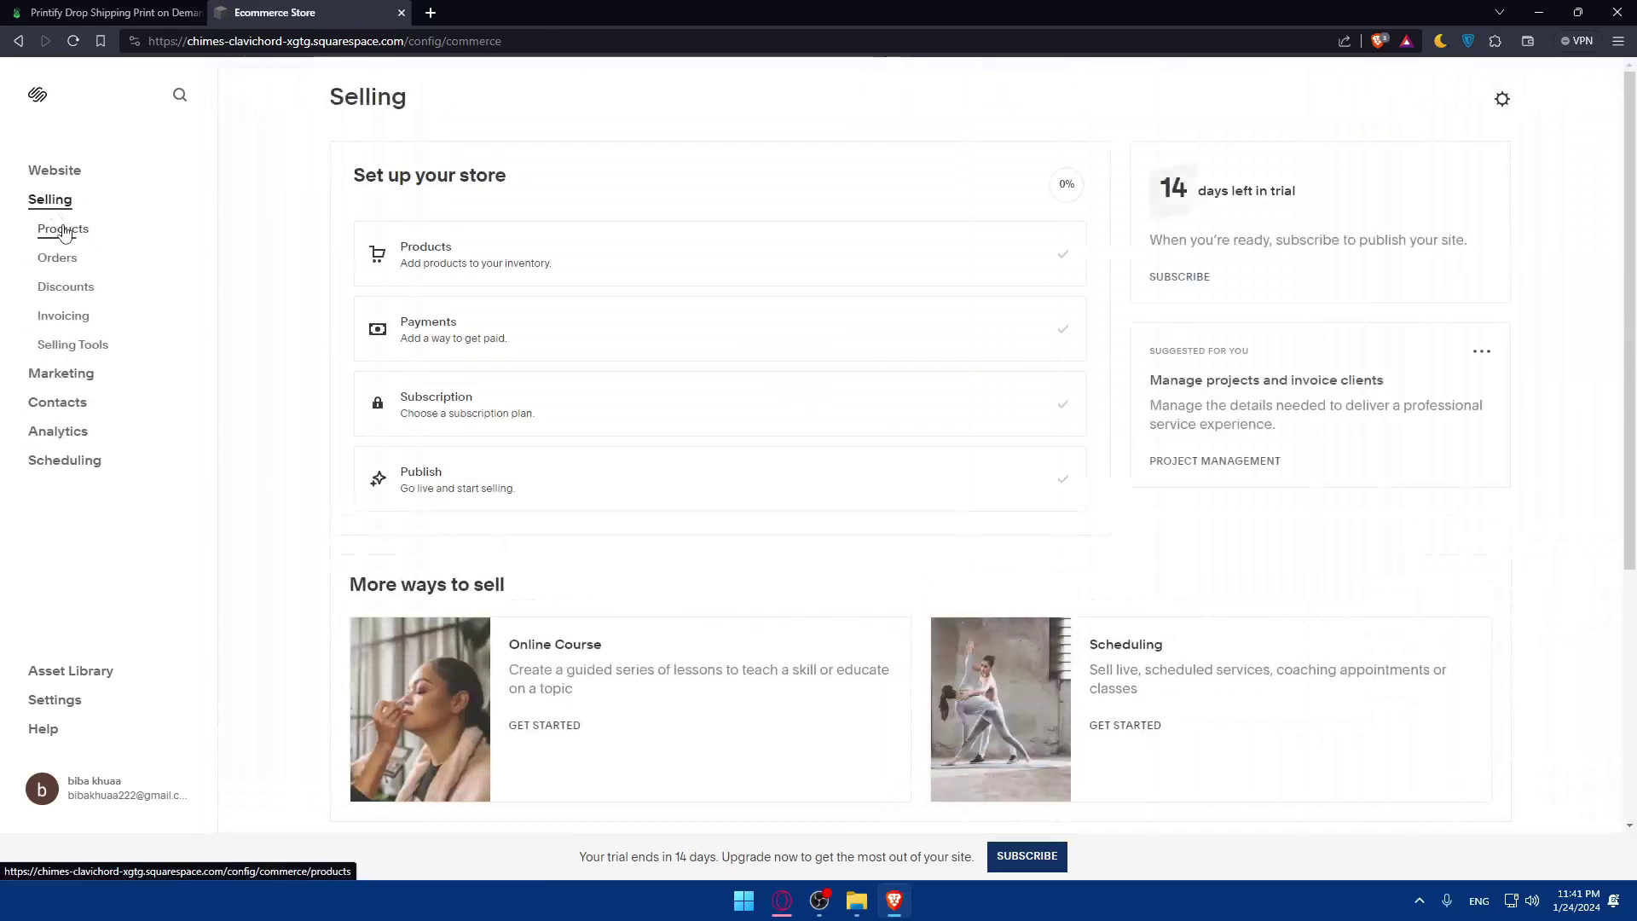
pyautogui.click(64, 230)
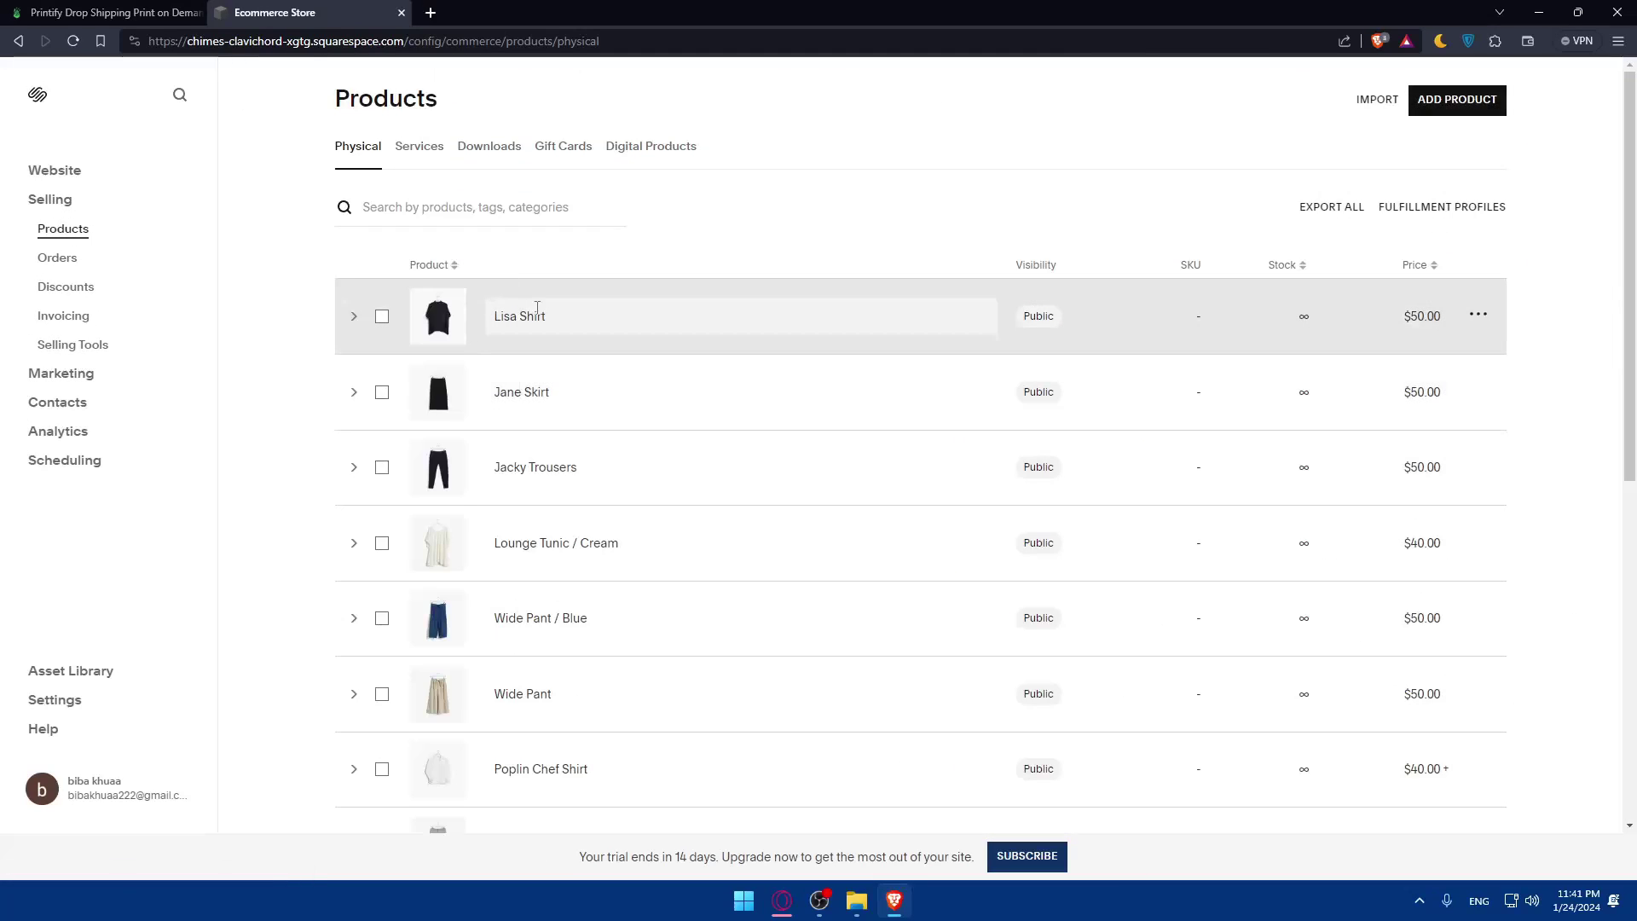
# Look over the store's physical products list, then return to the Printify tab.
pyautogui.scroll(-8, 393, 359)
pyautogui.scroll(8, 388, 356)
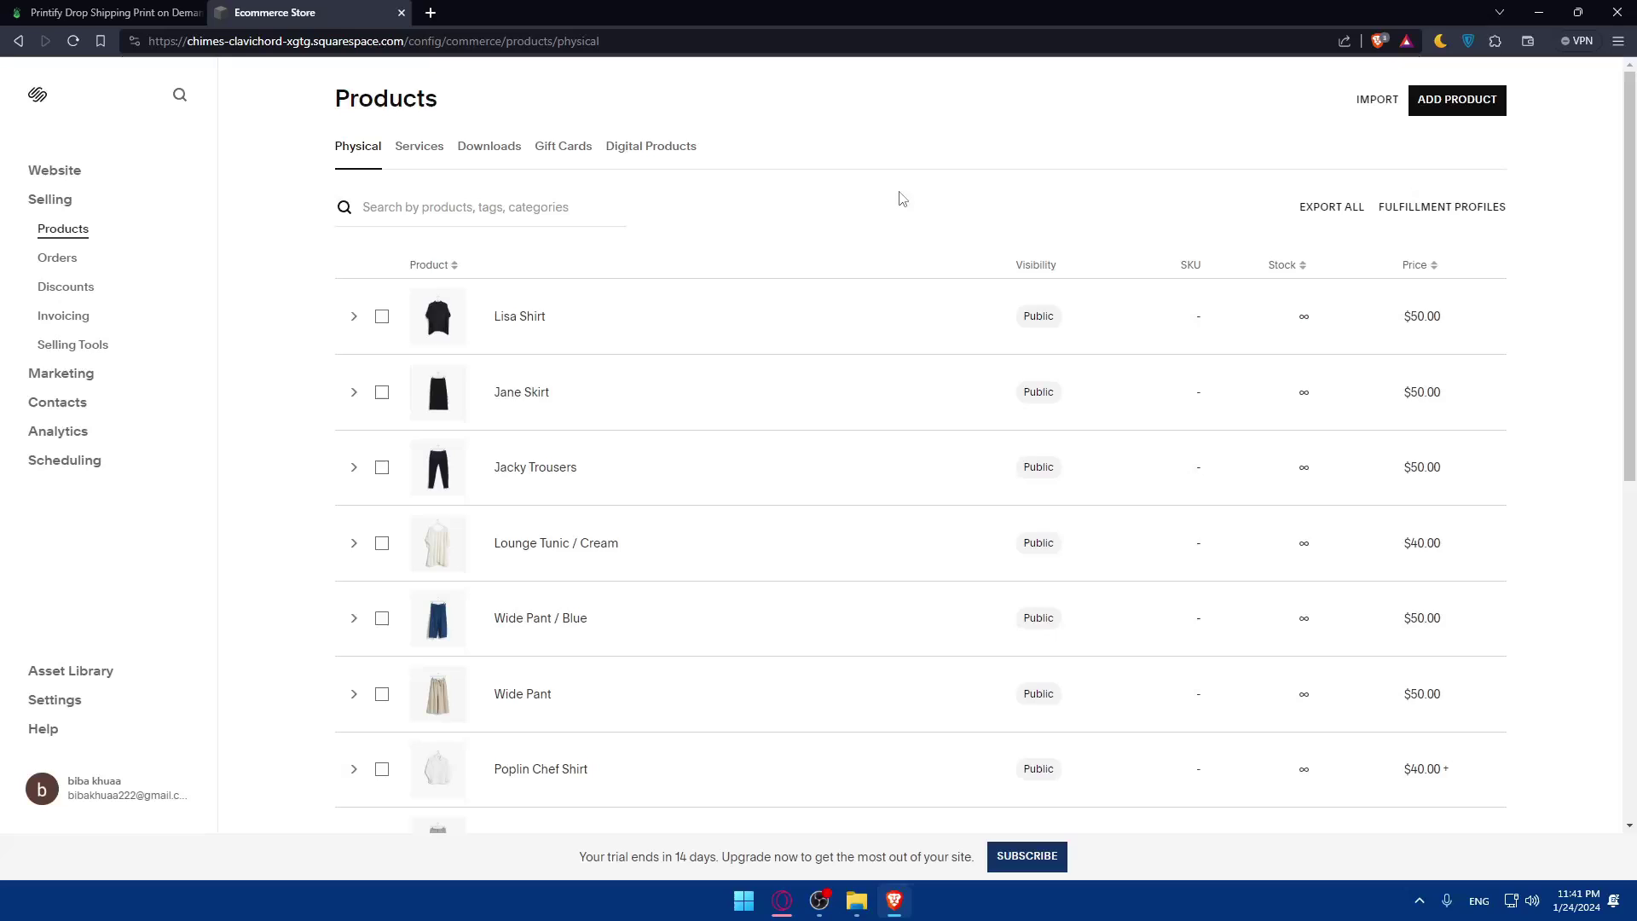
pyautogui.scroll(-7, 720, 391)
pyautogui.scroll(7, 720, 391)
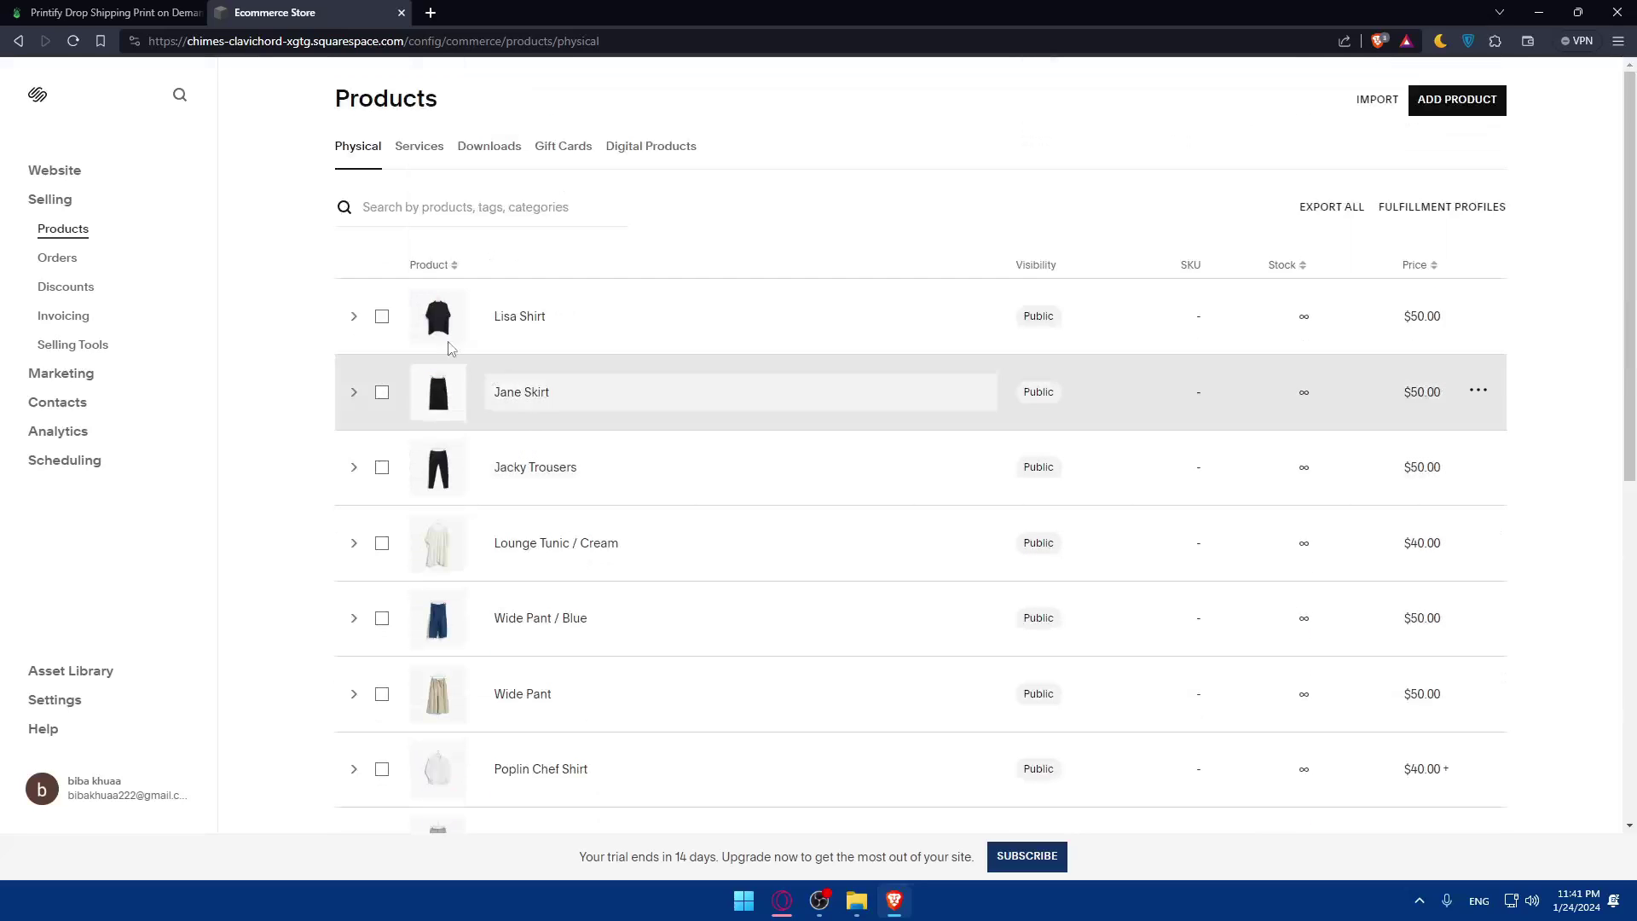
pyautogui.click(124, 10)
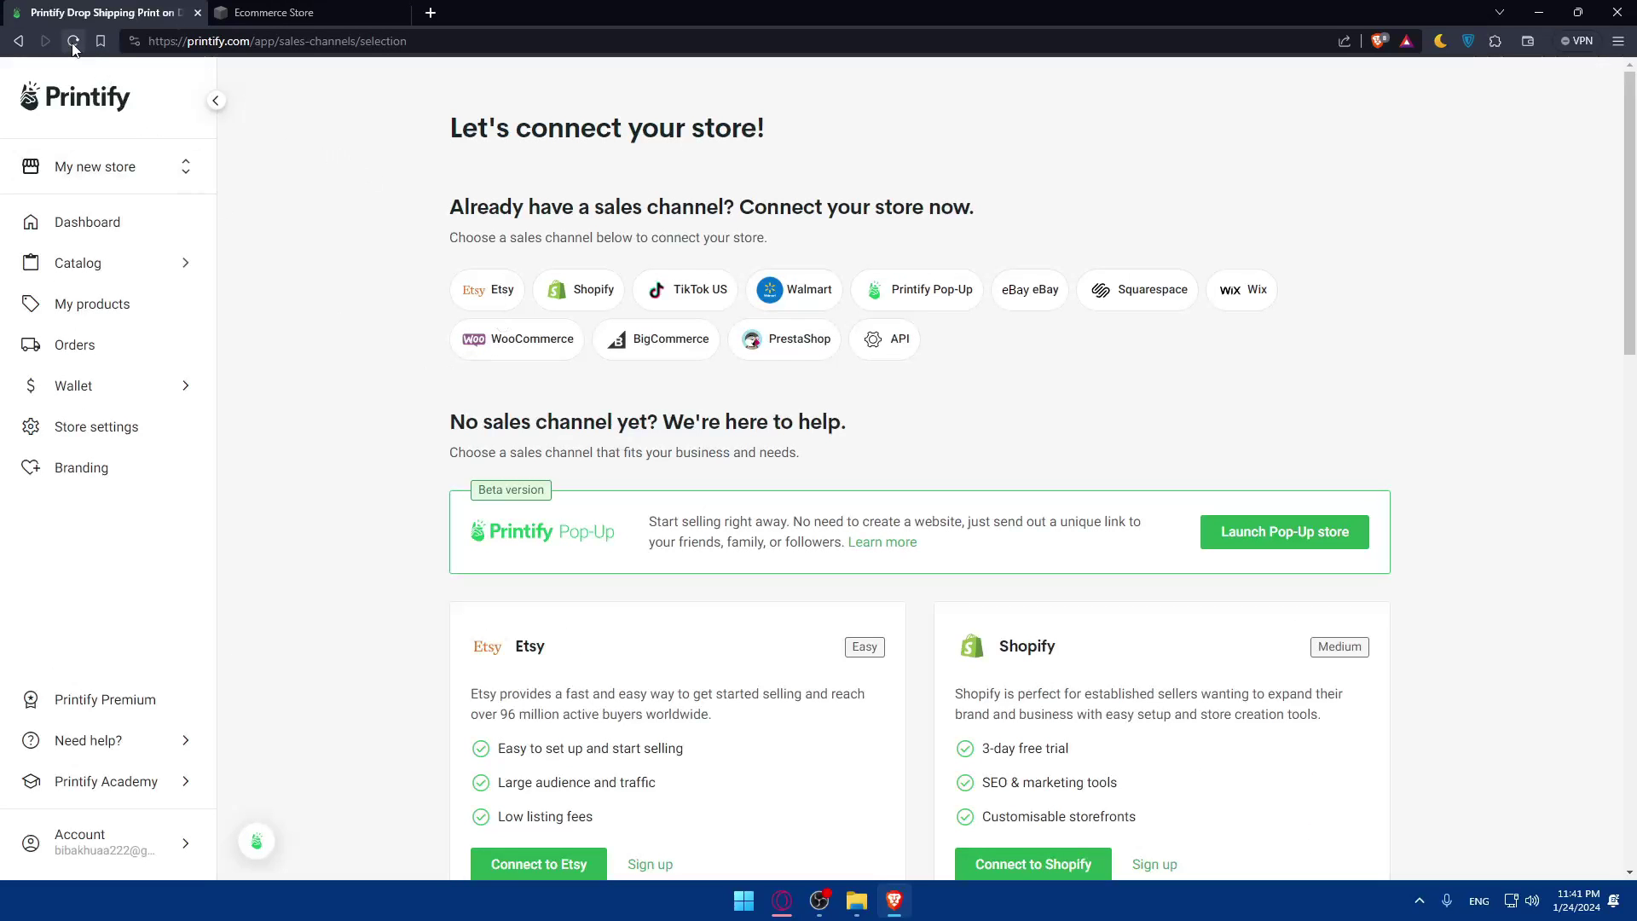
# Reload the Printify dashboard, keep Test Travel as the store, and view its empty My Products page.
pyautogui.click(100, 218)
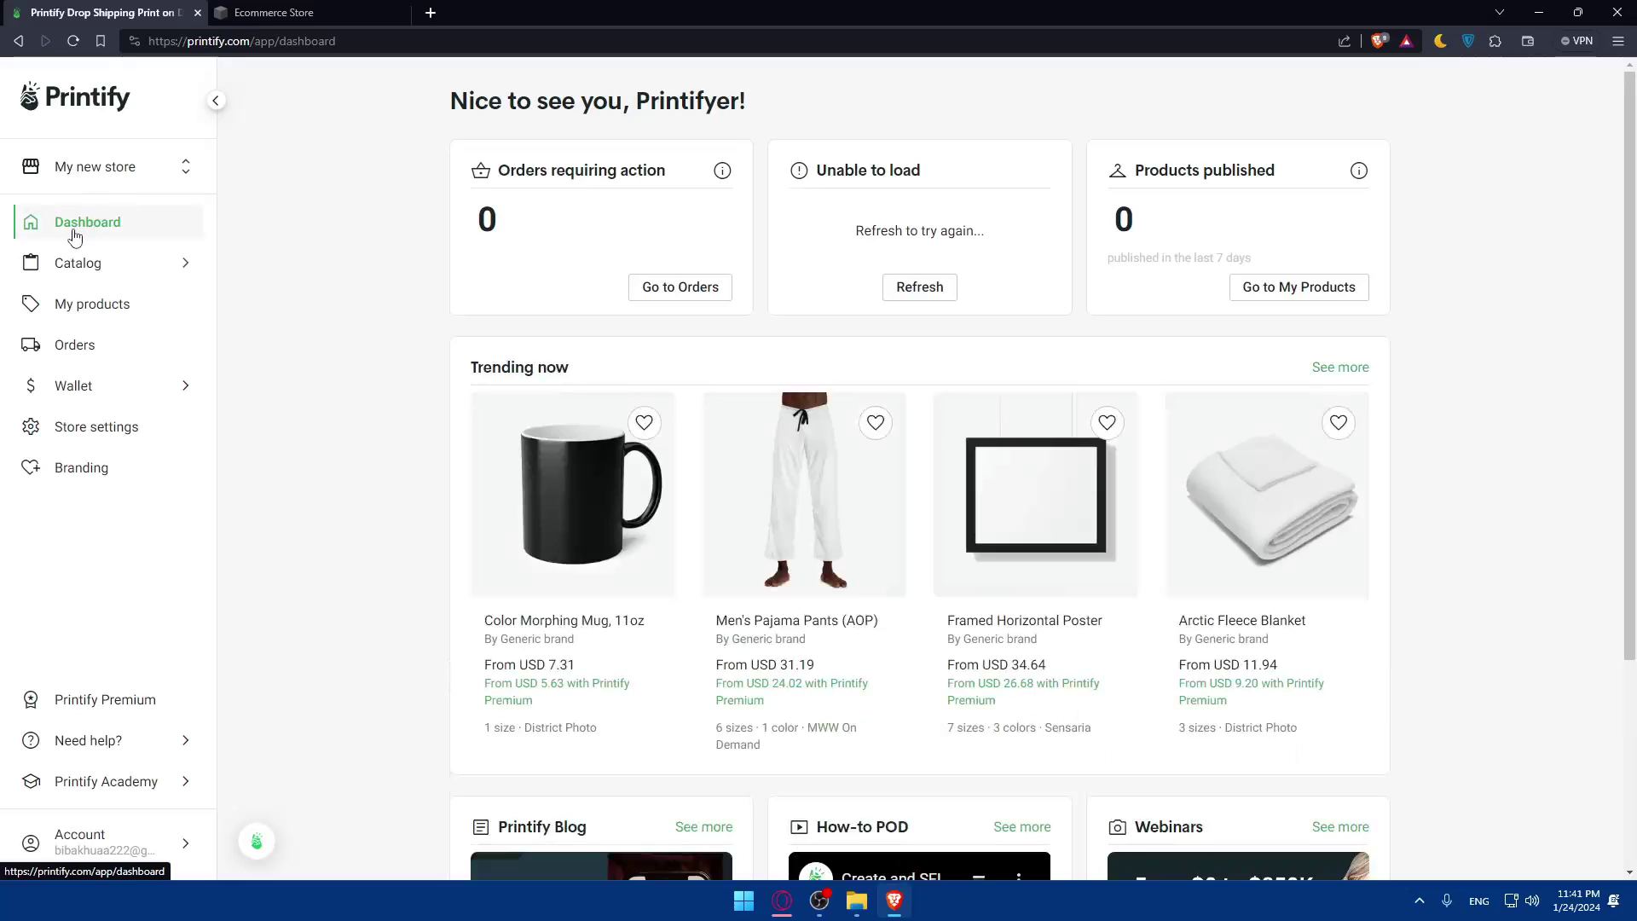
pyautogui.click(75, 40)
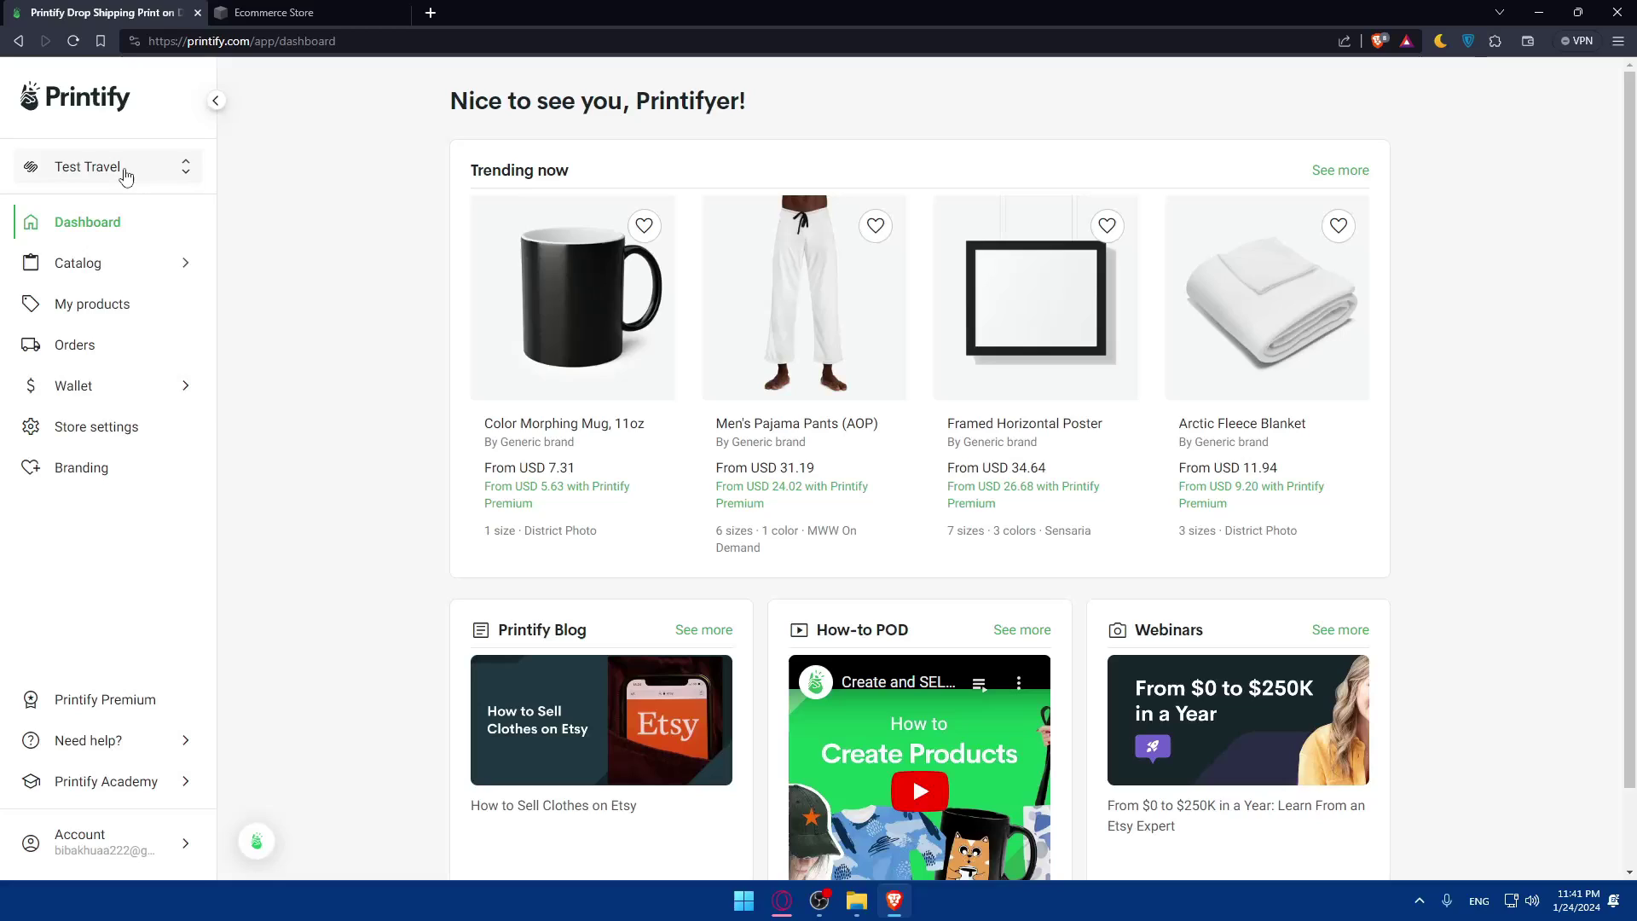
pyautogui.click(120, 167)
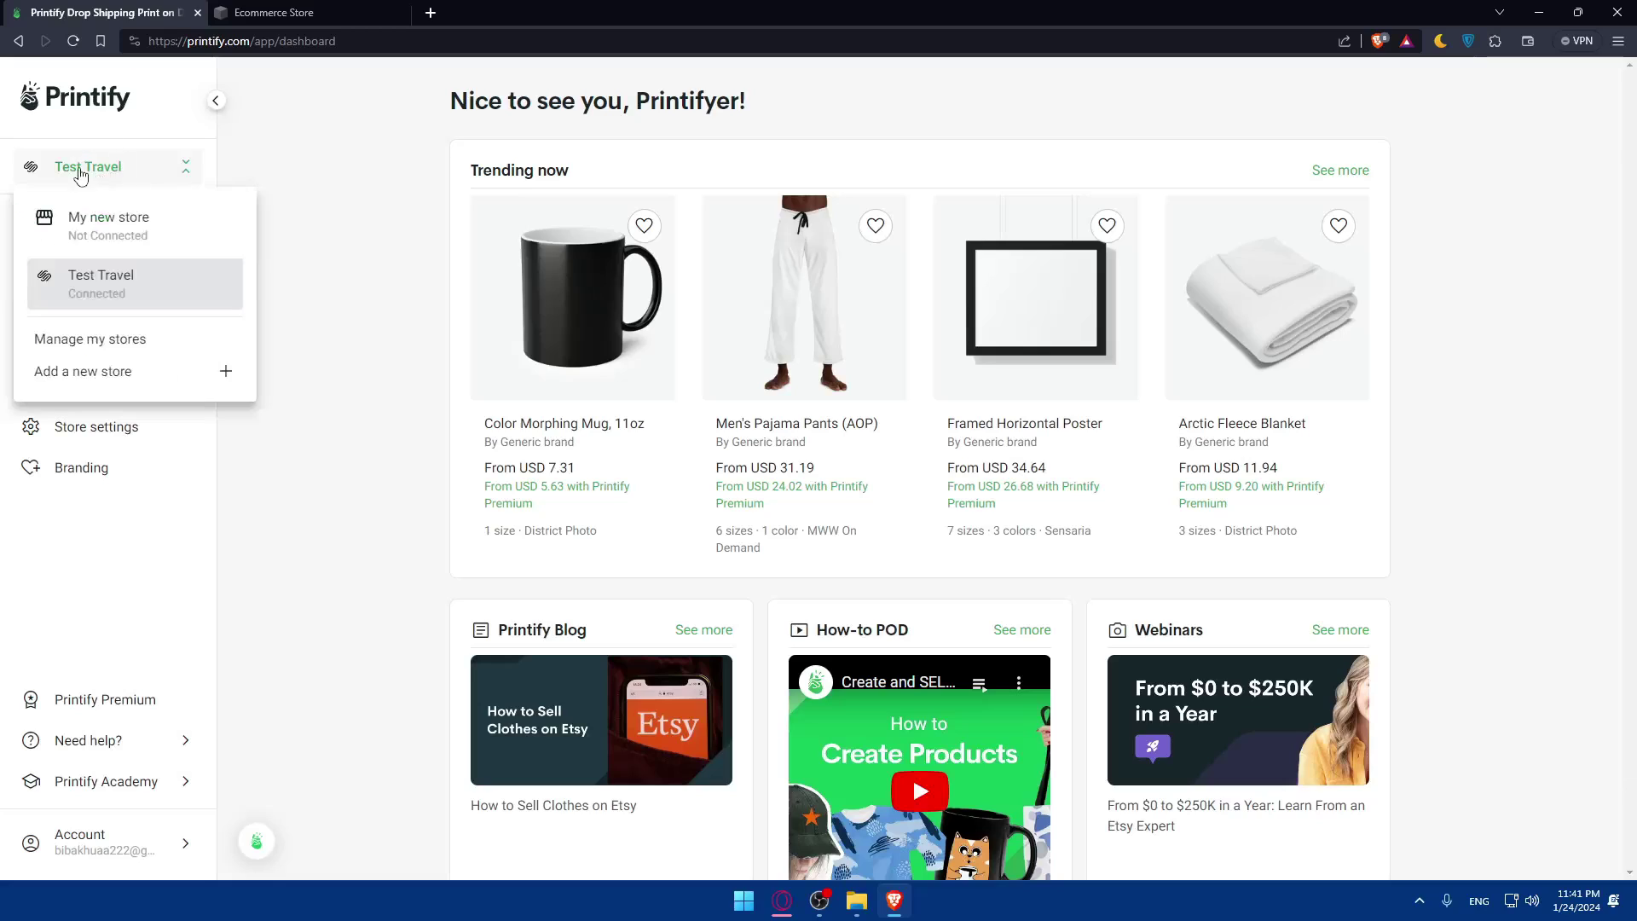
pyautogui.click(119, 290)
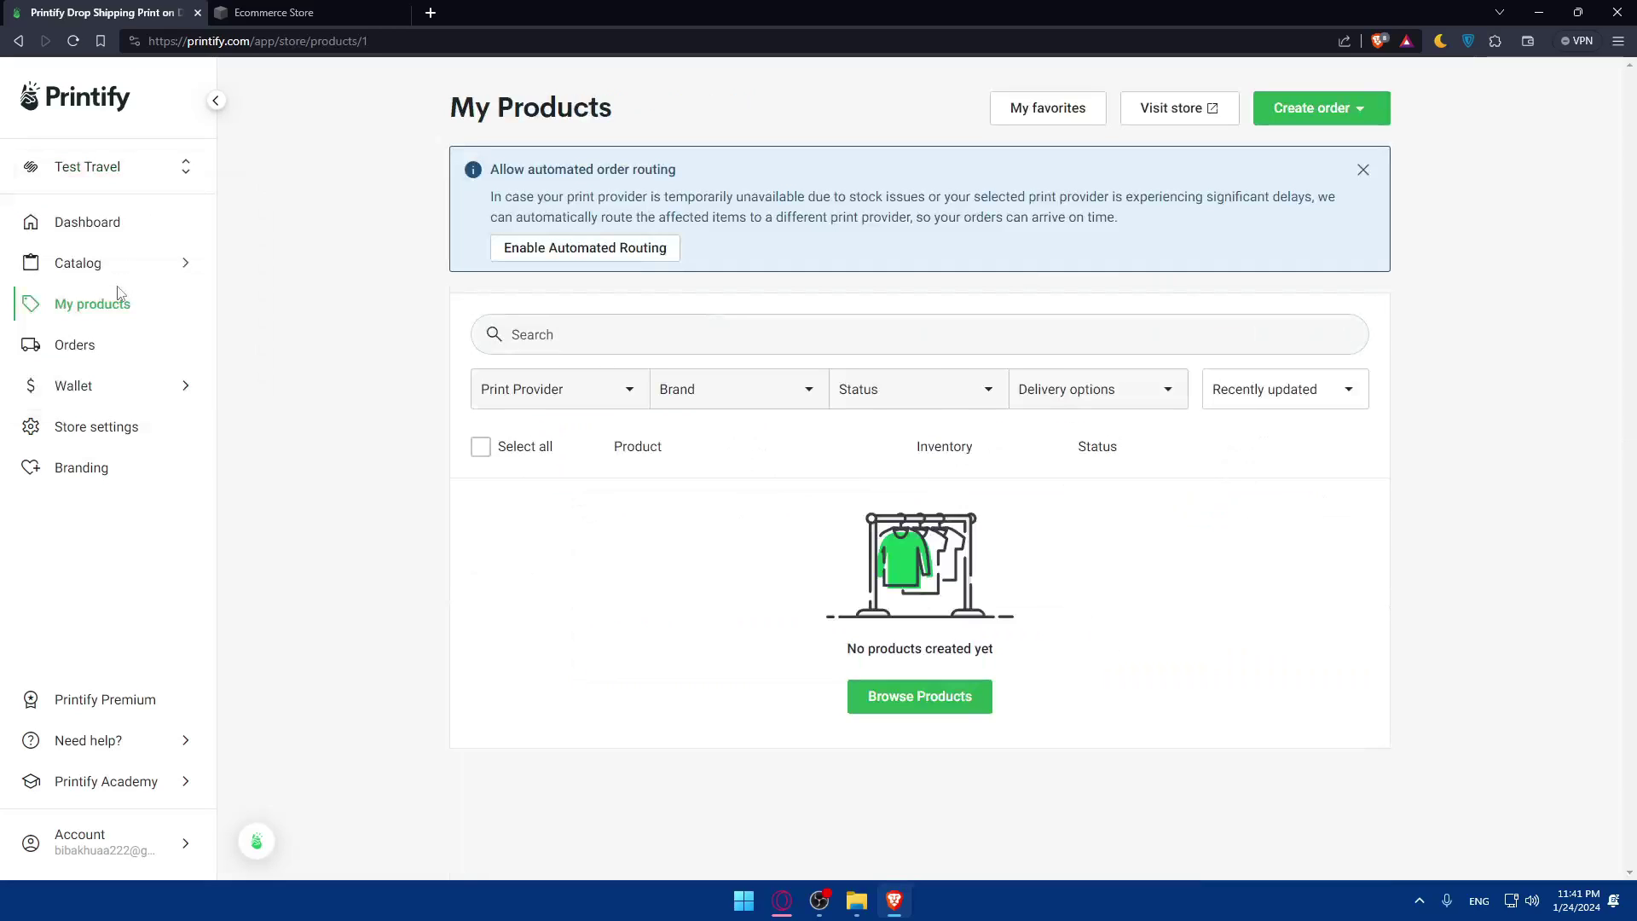
# Open the Printify product catalog and scroll through it.
pyautogui.click(920, 711)
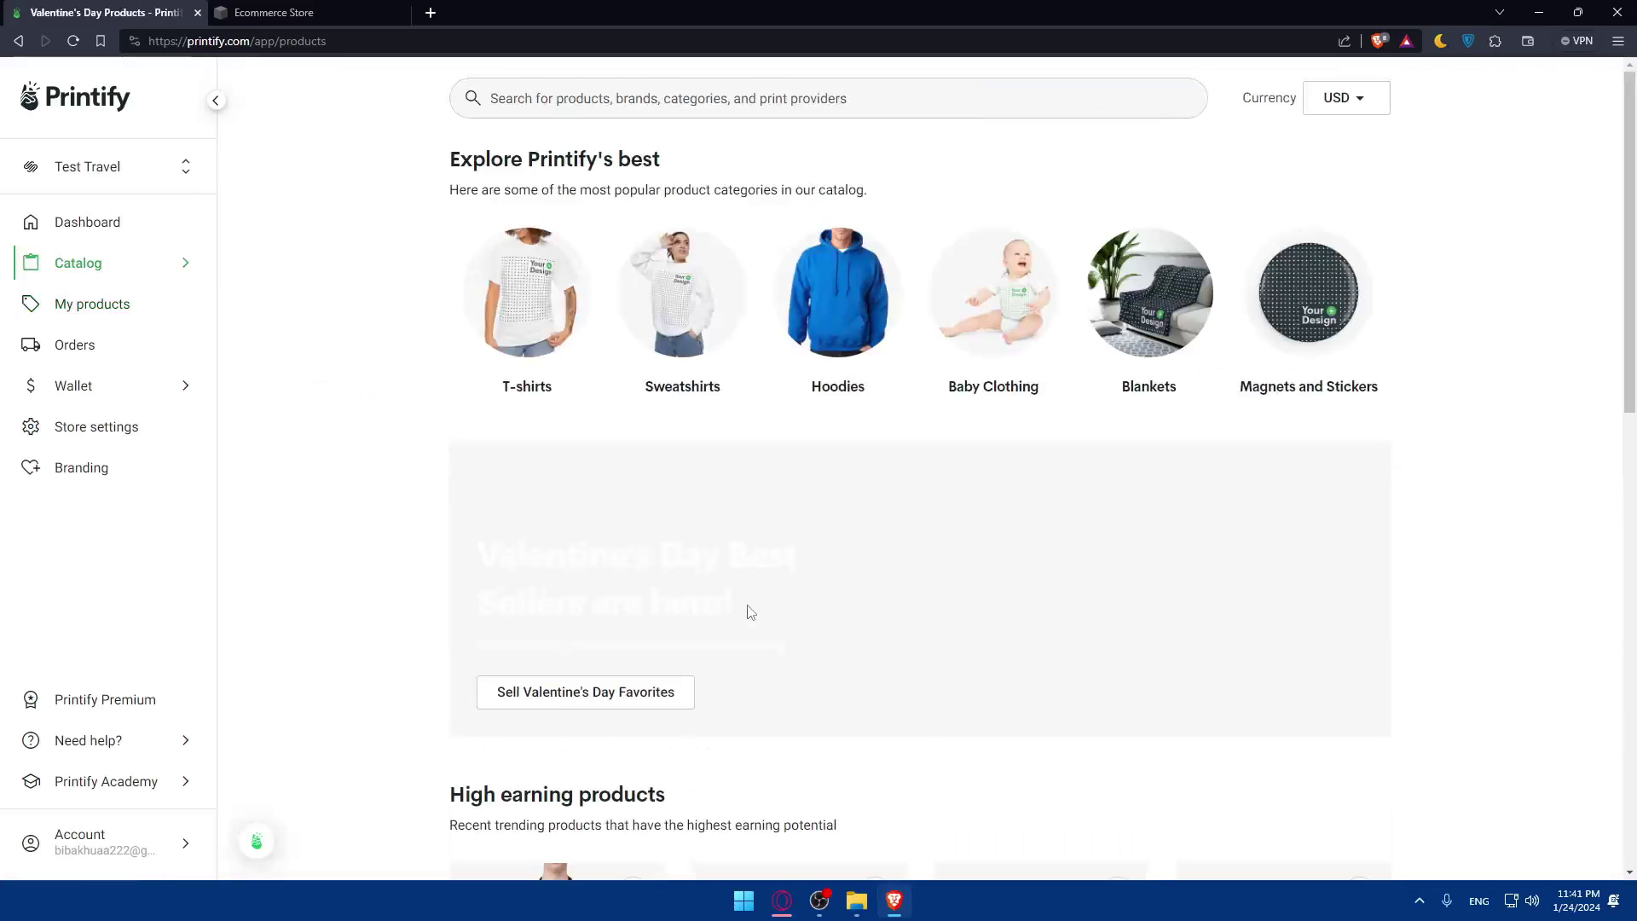
pyautogui.scroll(-8, 747, 580)
pyautogui.scroll(-5, 743, 543)
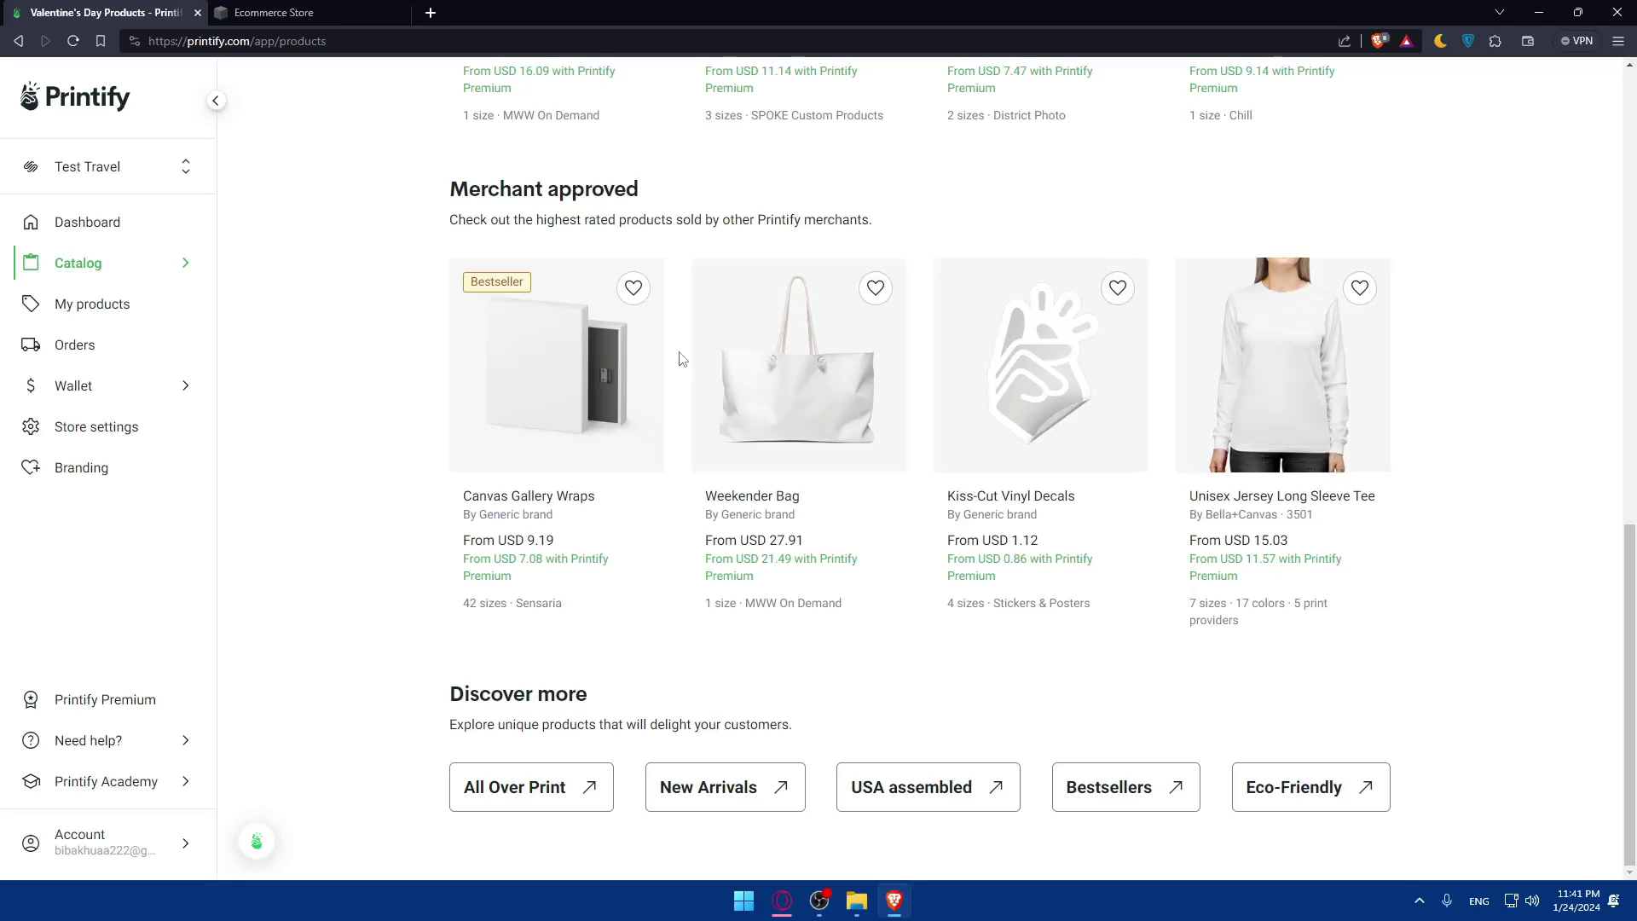
pyautogui.scroll(5, 793, 384)
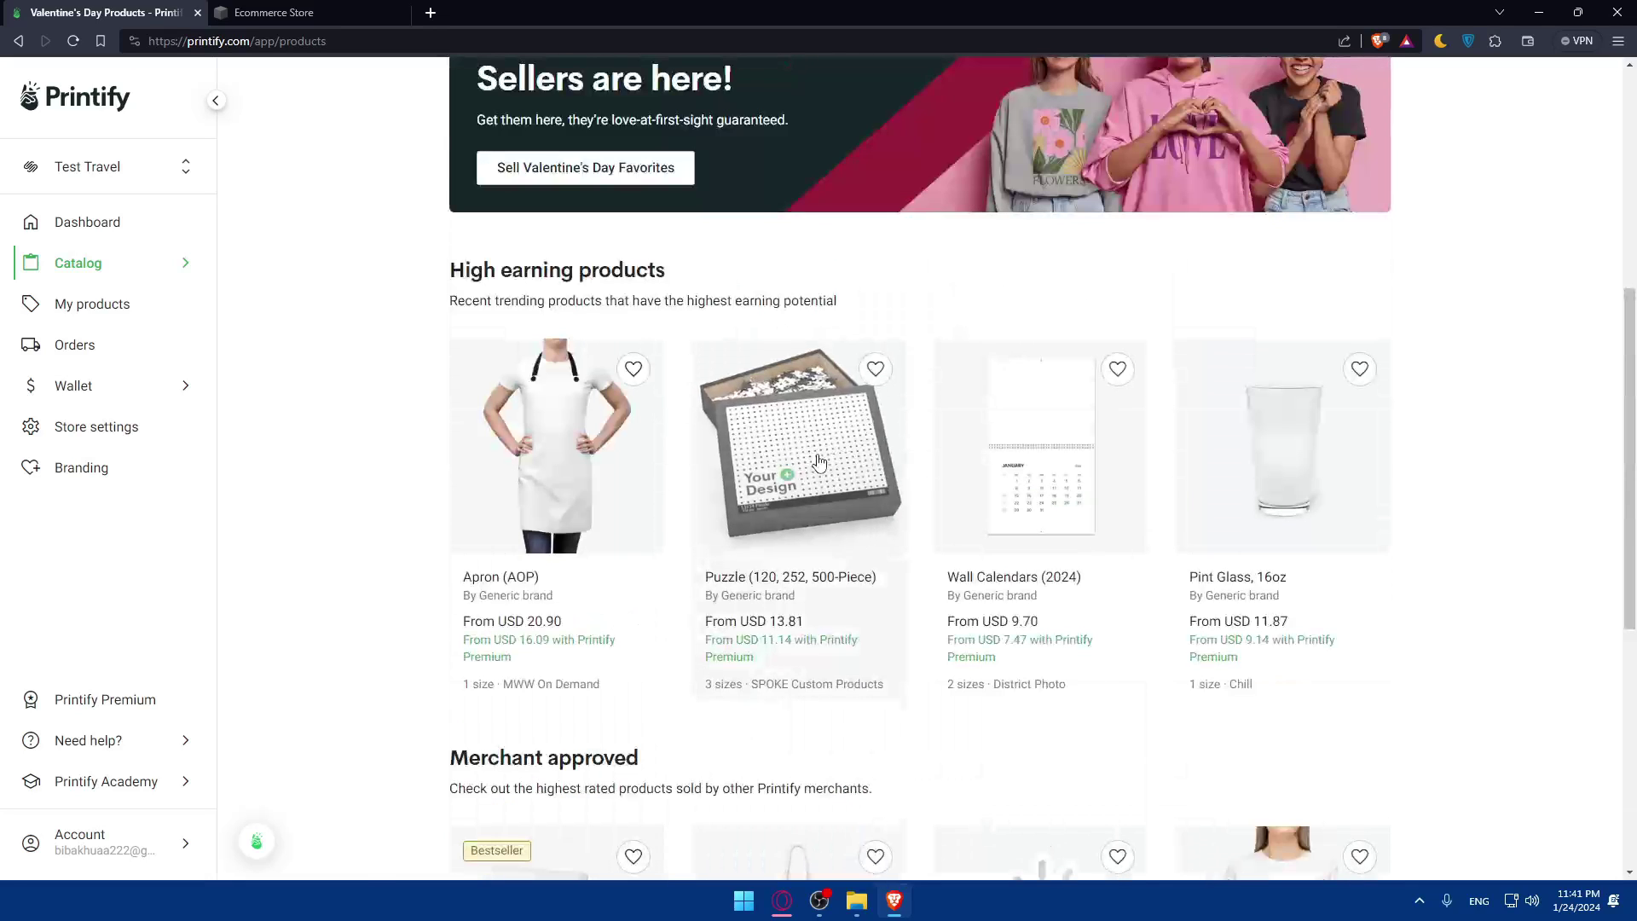
# Review the Wall Calendars (2024) product page, then go back to the catalog.
pyautogui.click(1167, 482)
pyautogui.scroll(-1, 1089, 501)
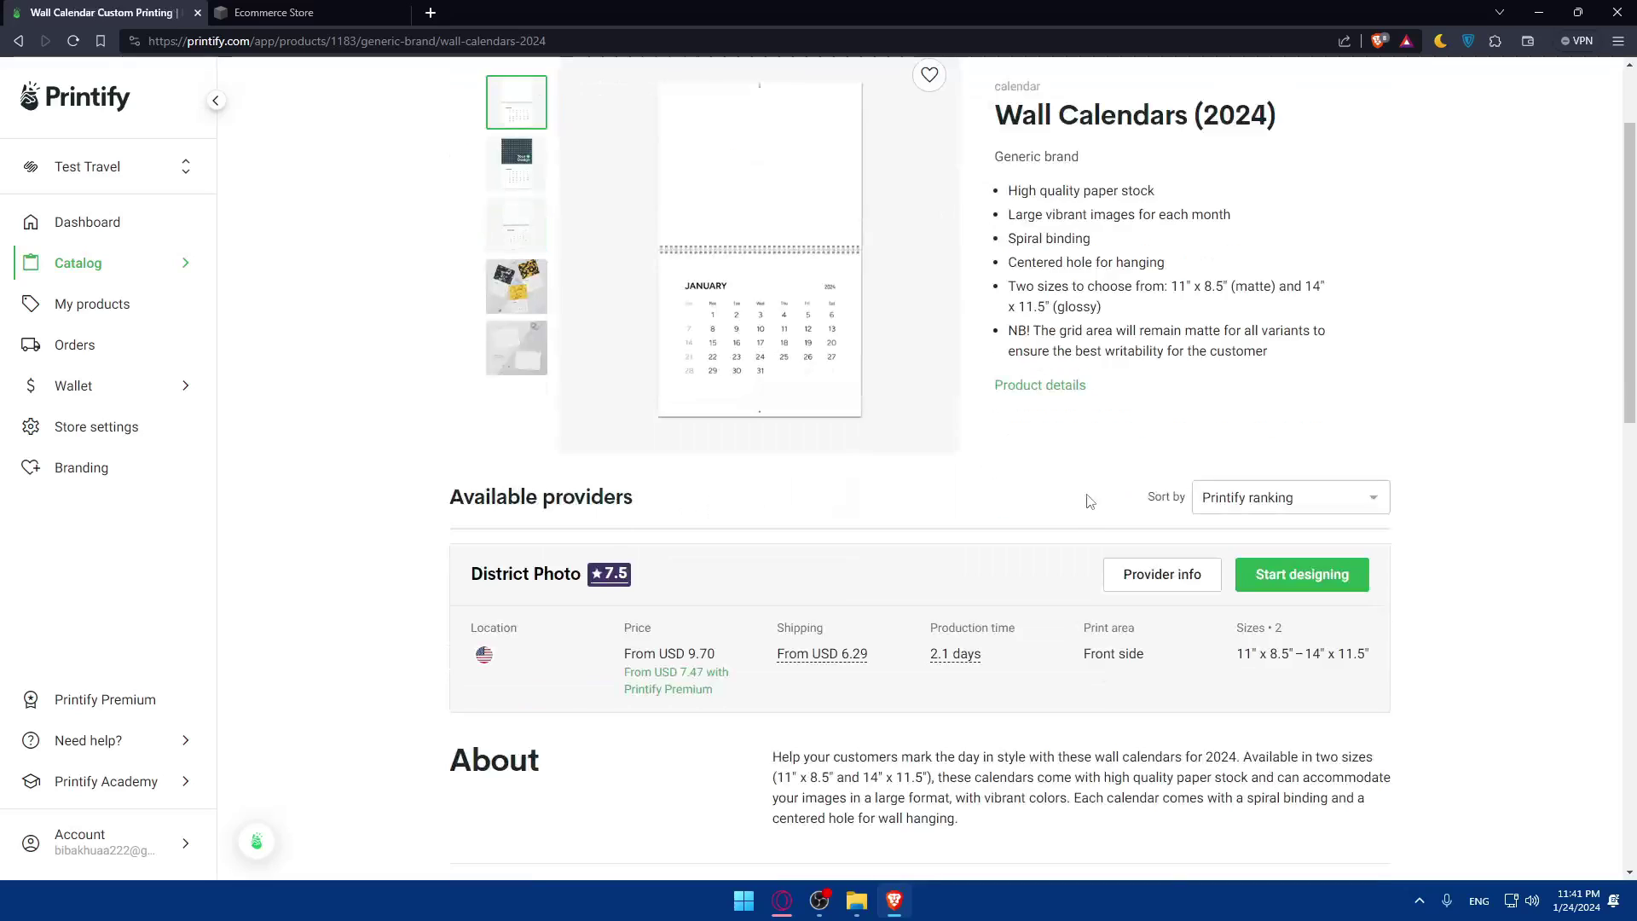
pyautogui.scroll(1, 843, 371)
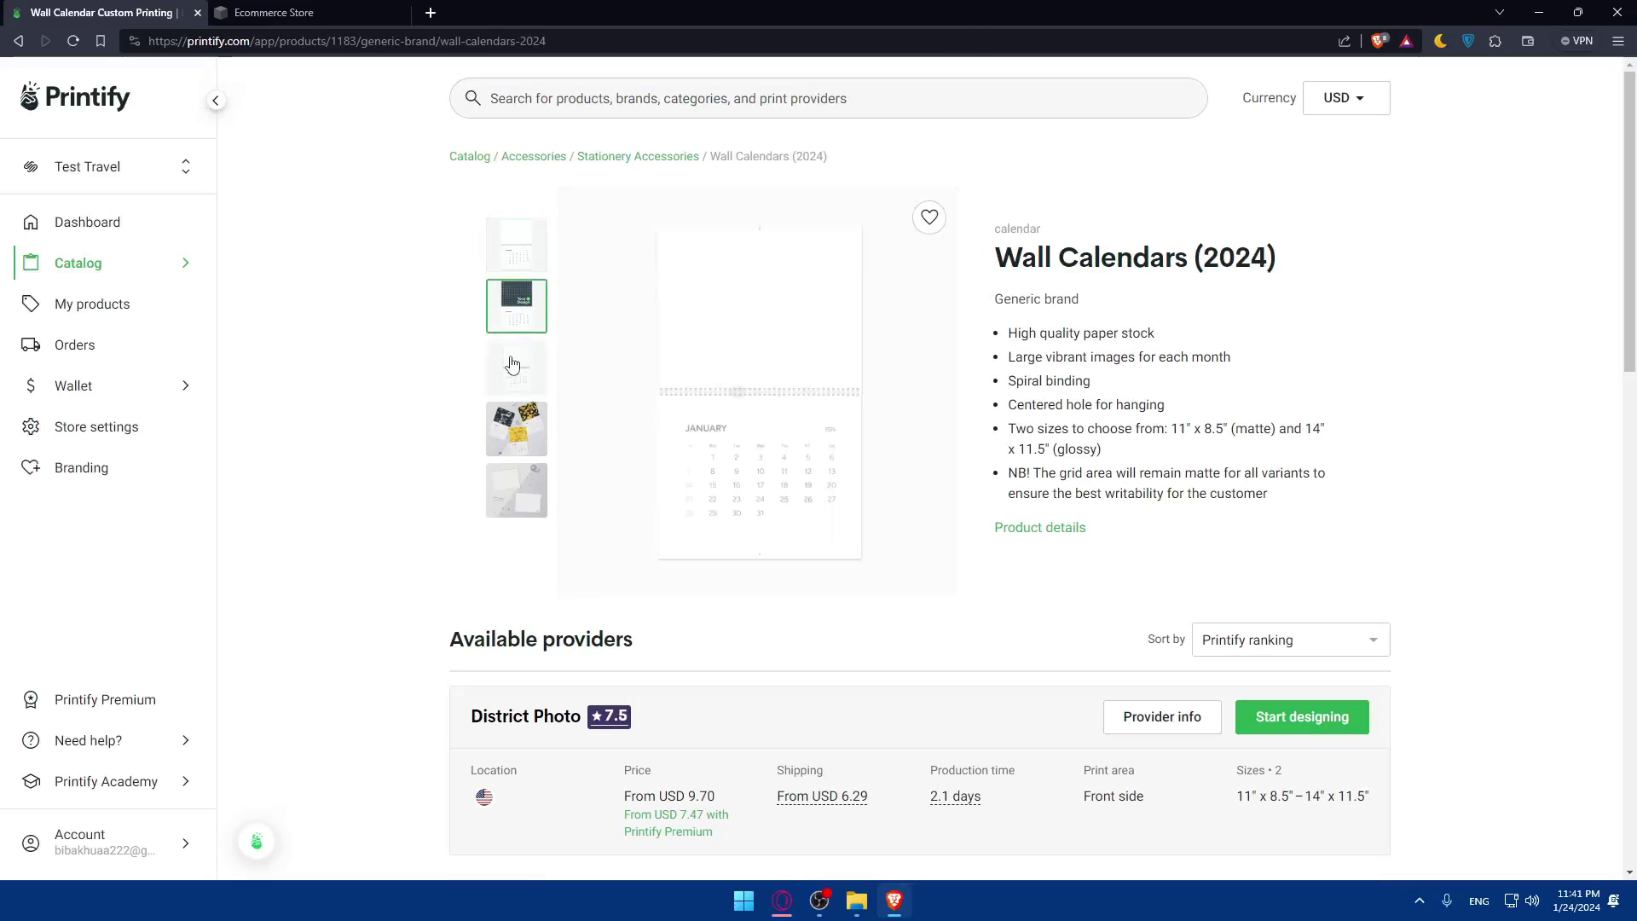
pyautogui.scroll(-10, 750, 427)
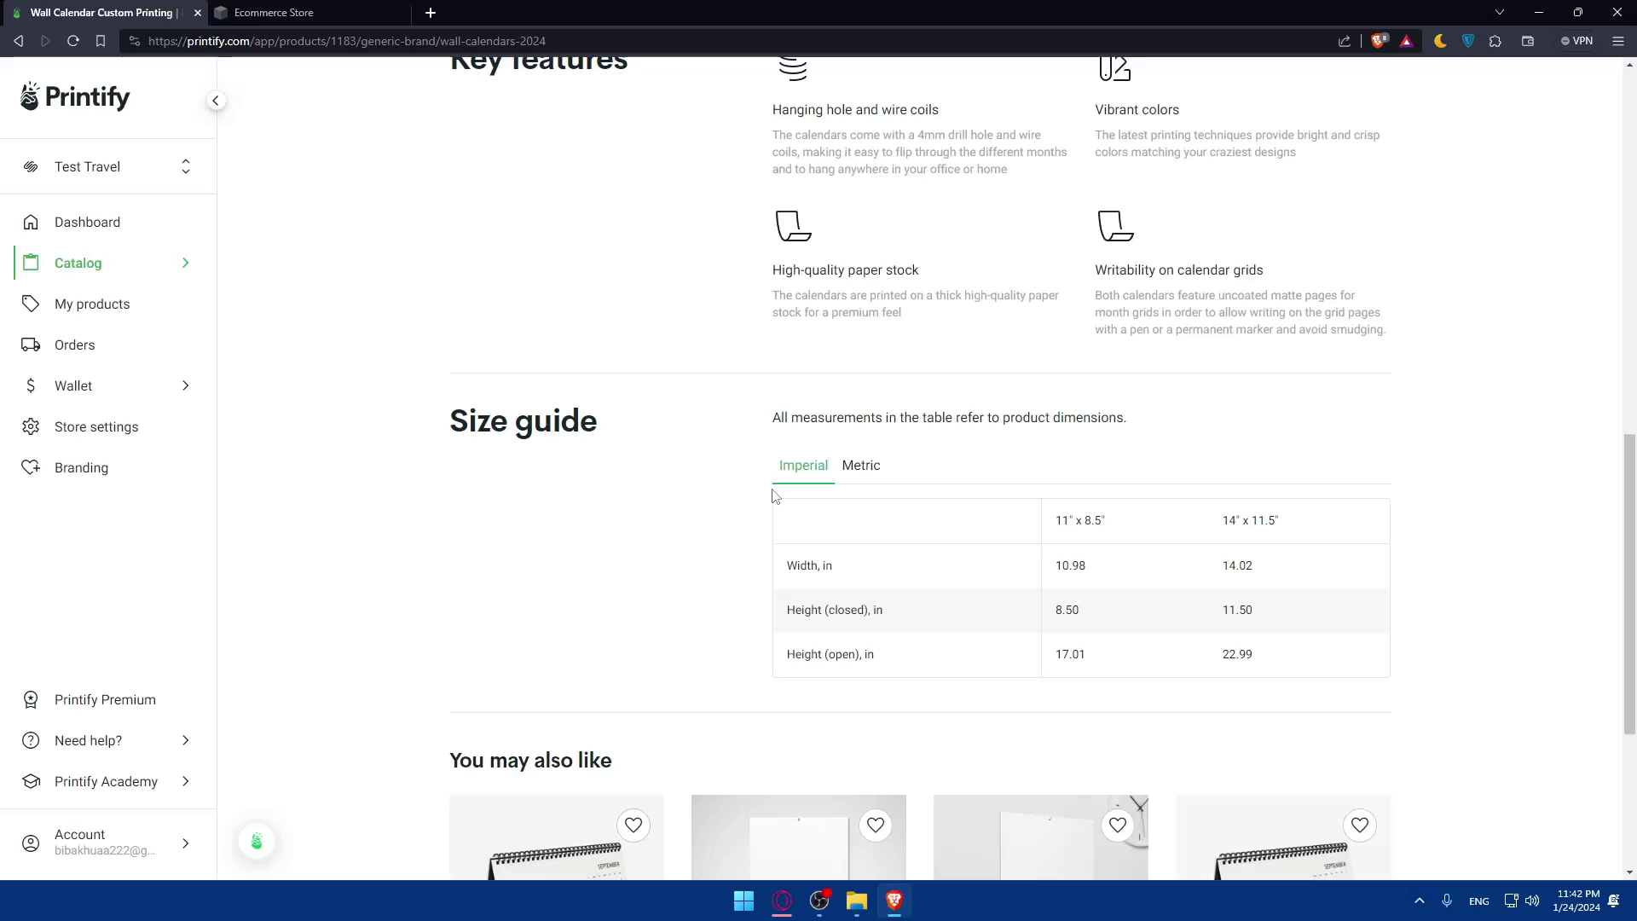
pyautogui.scroll(5, 617, 419)
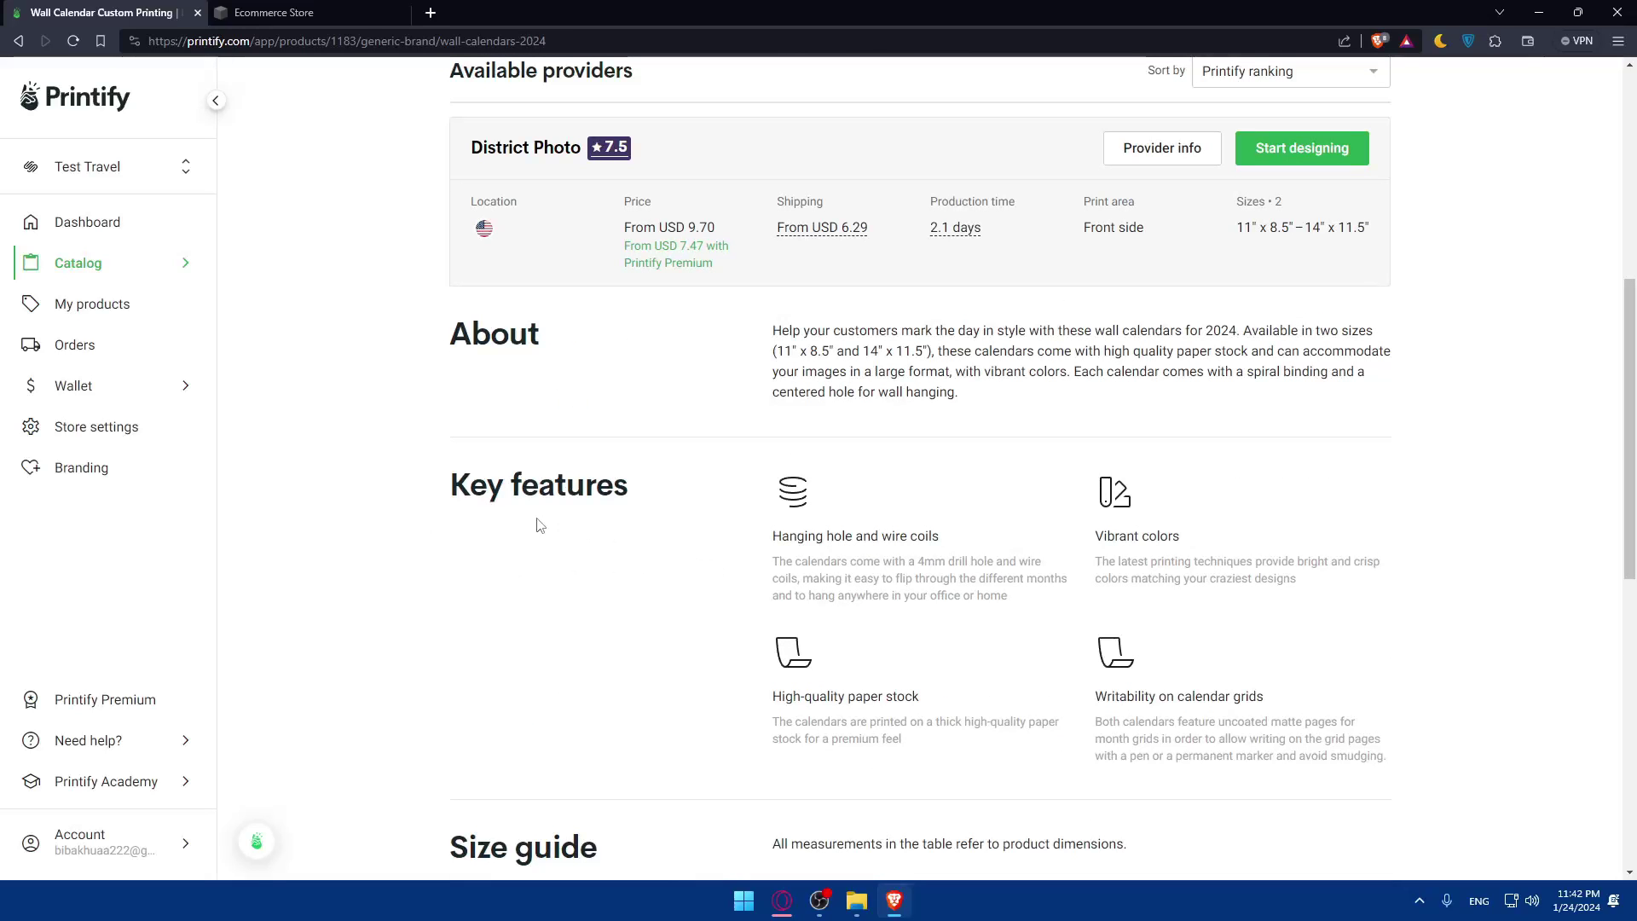
pyautogui.scroll(-9, 512, 379)
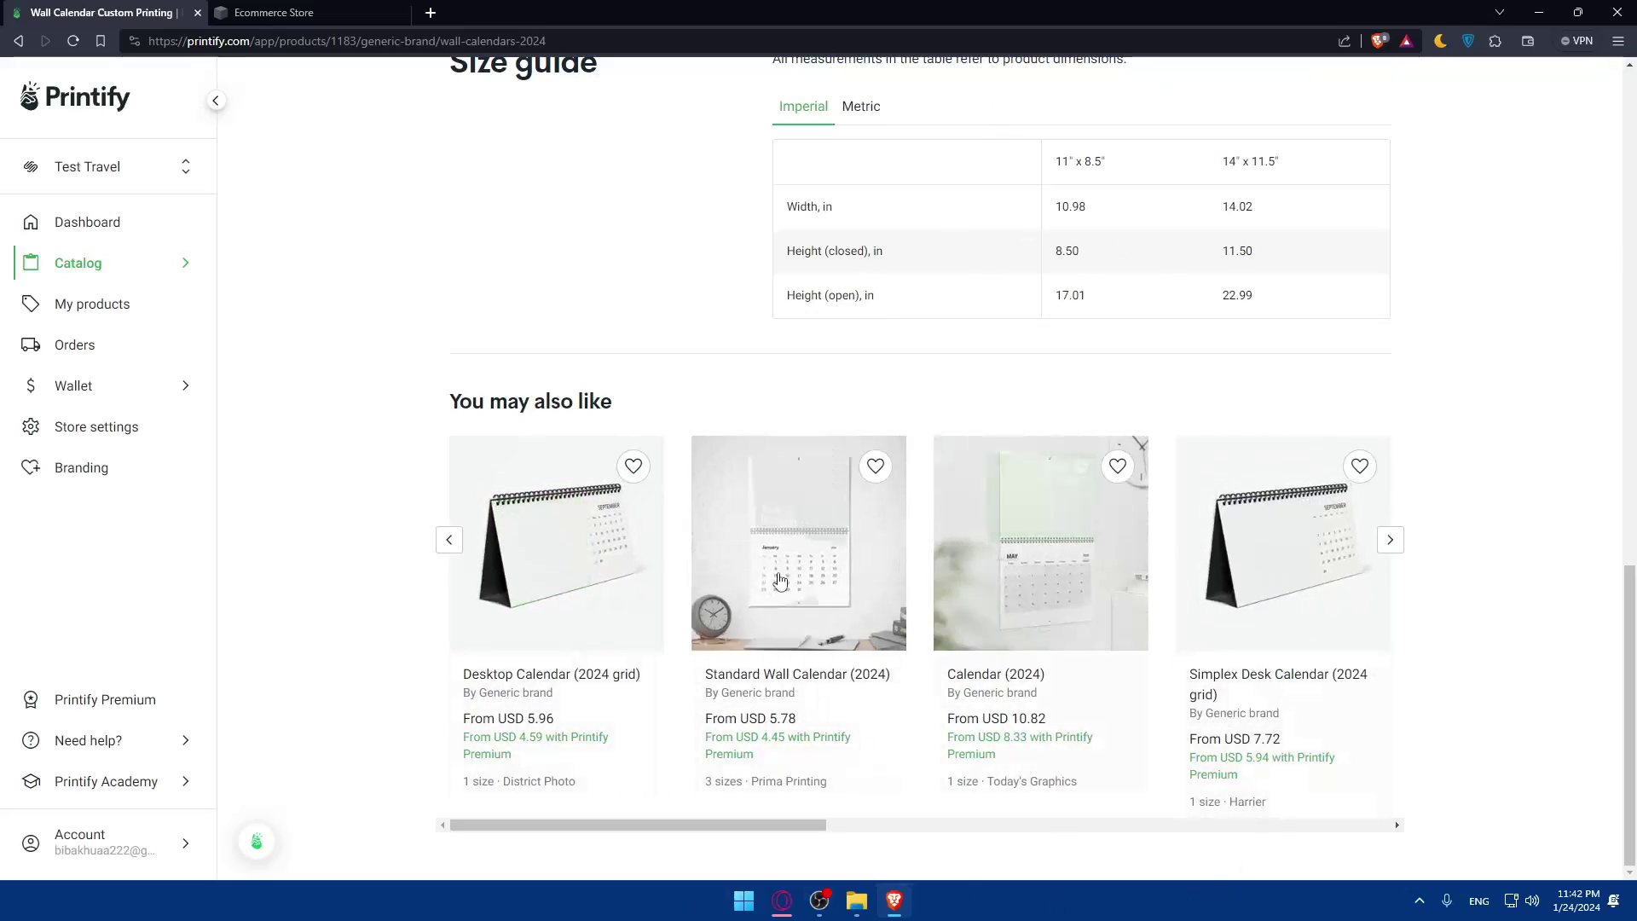
pyautogui.scroll(15, 525, 705)
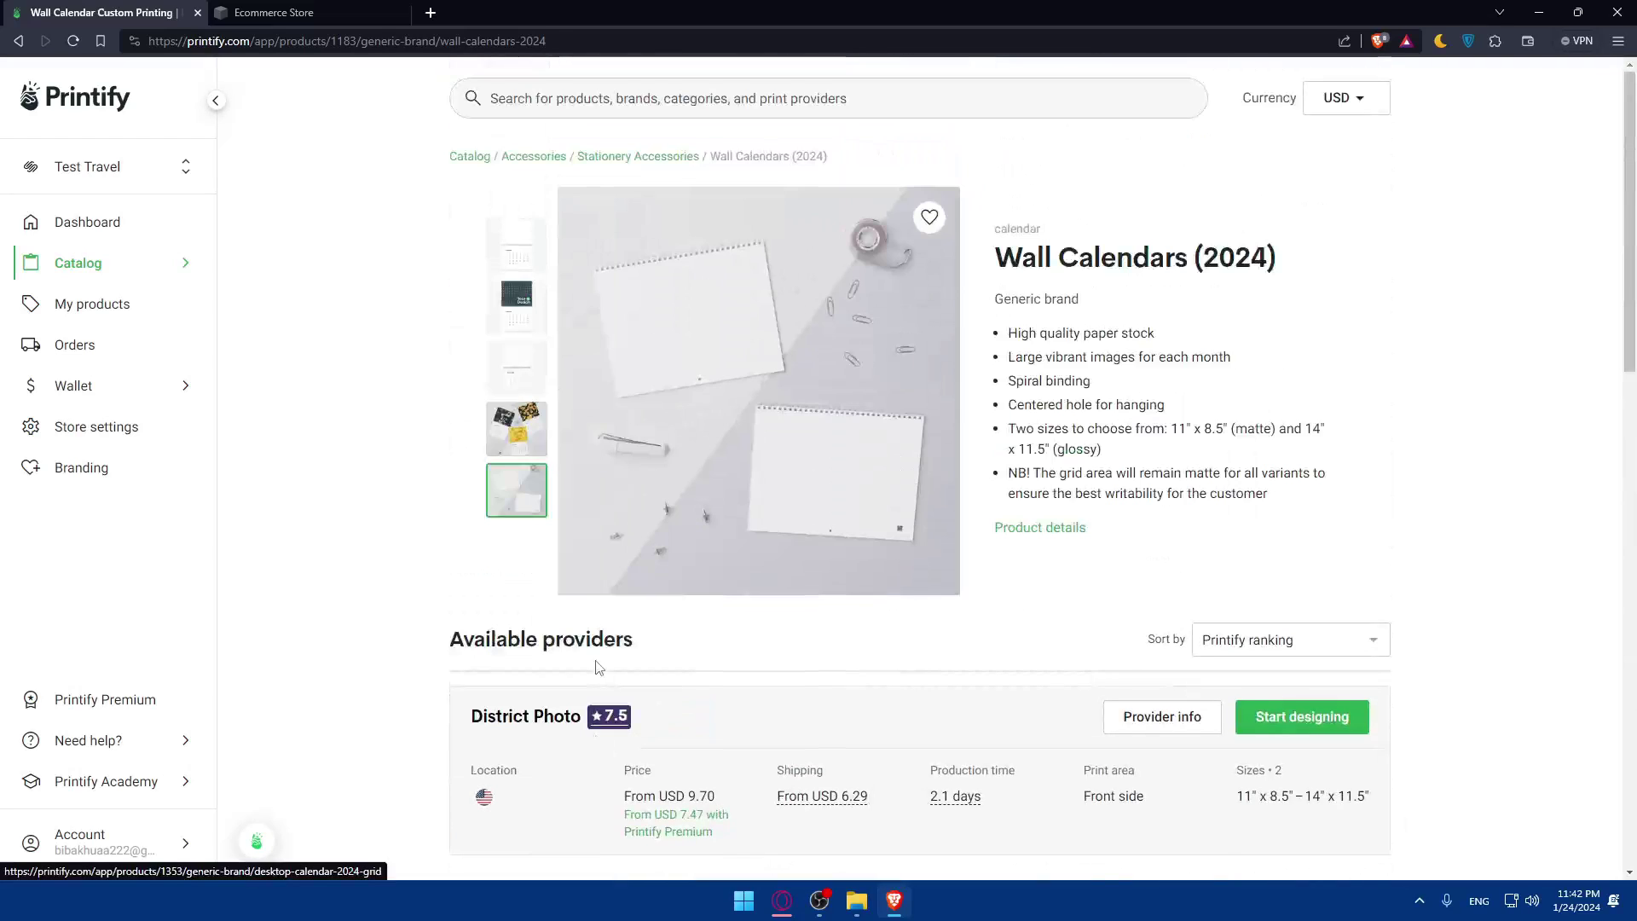
pyautogui.hotkey('alt', 'Left')
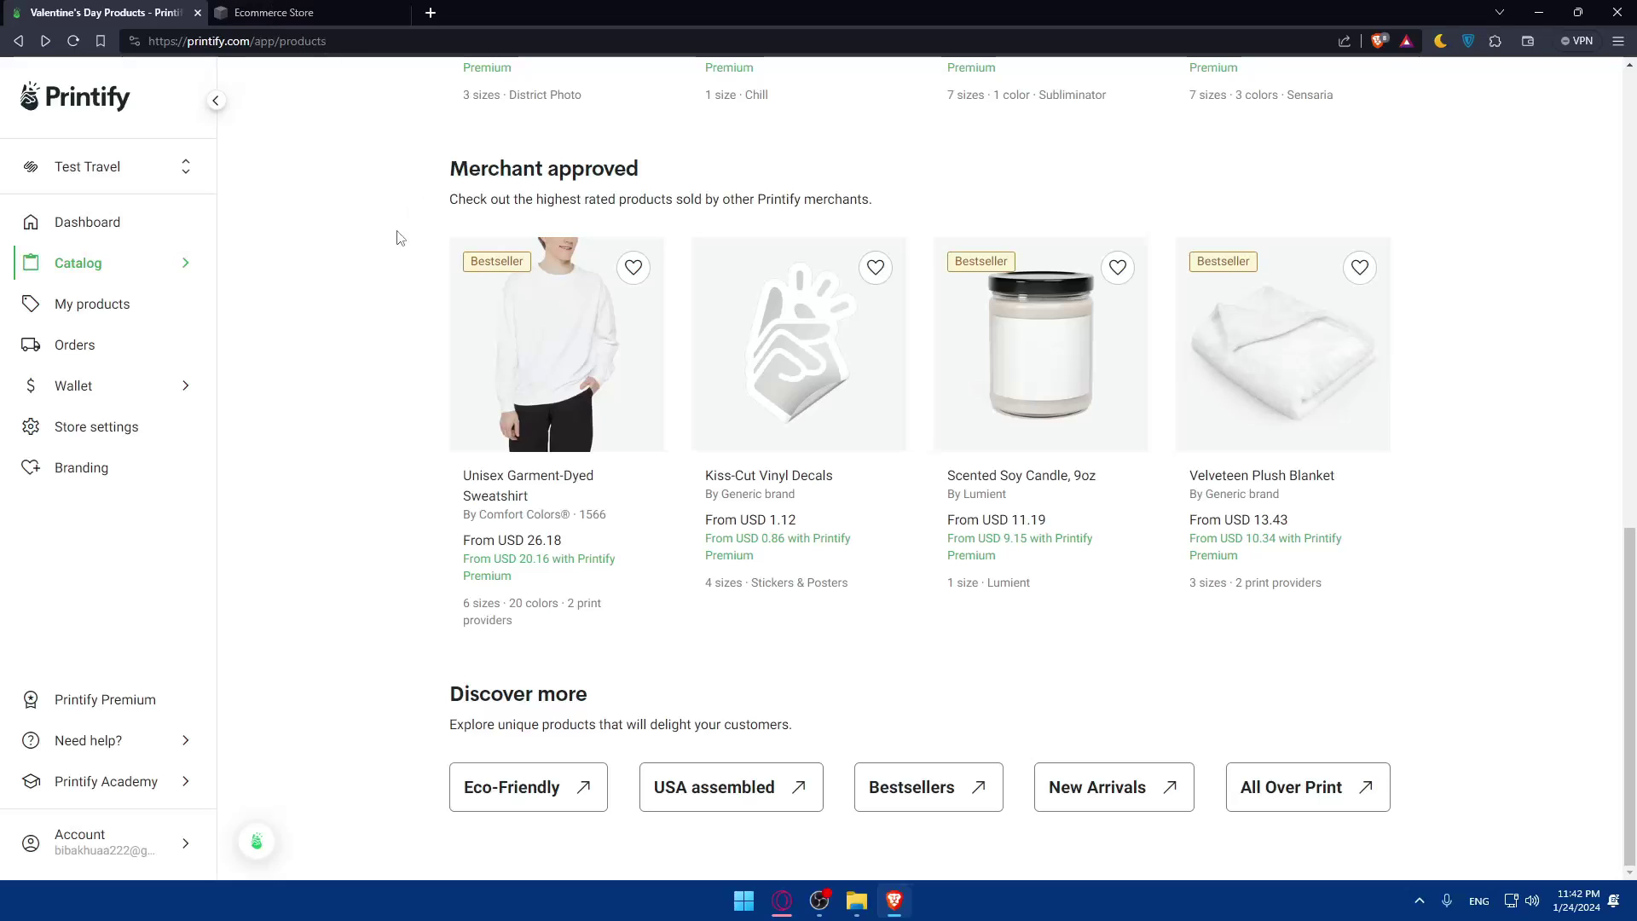
pyautogui.scroll(15, 519, 369)
# Design a Unisex Jersey Short Sleeve Tee with a small text element reading 't'.
pyautogui.click(523, 294)
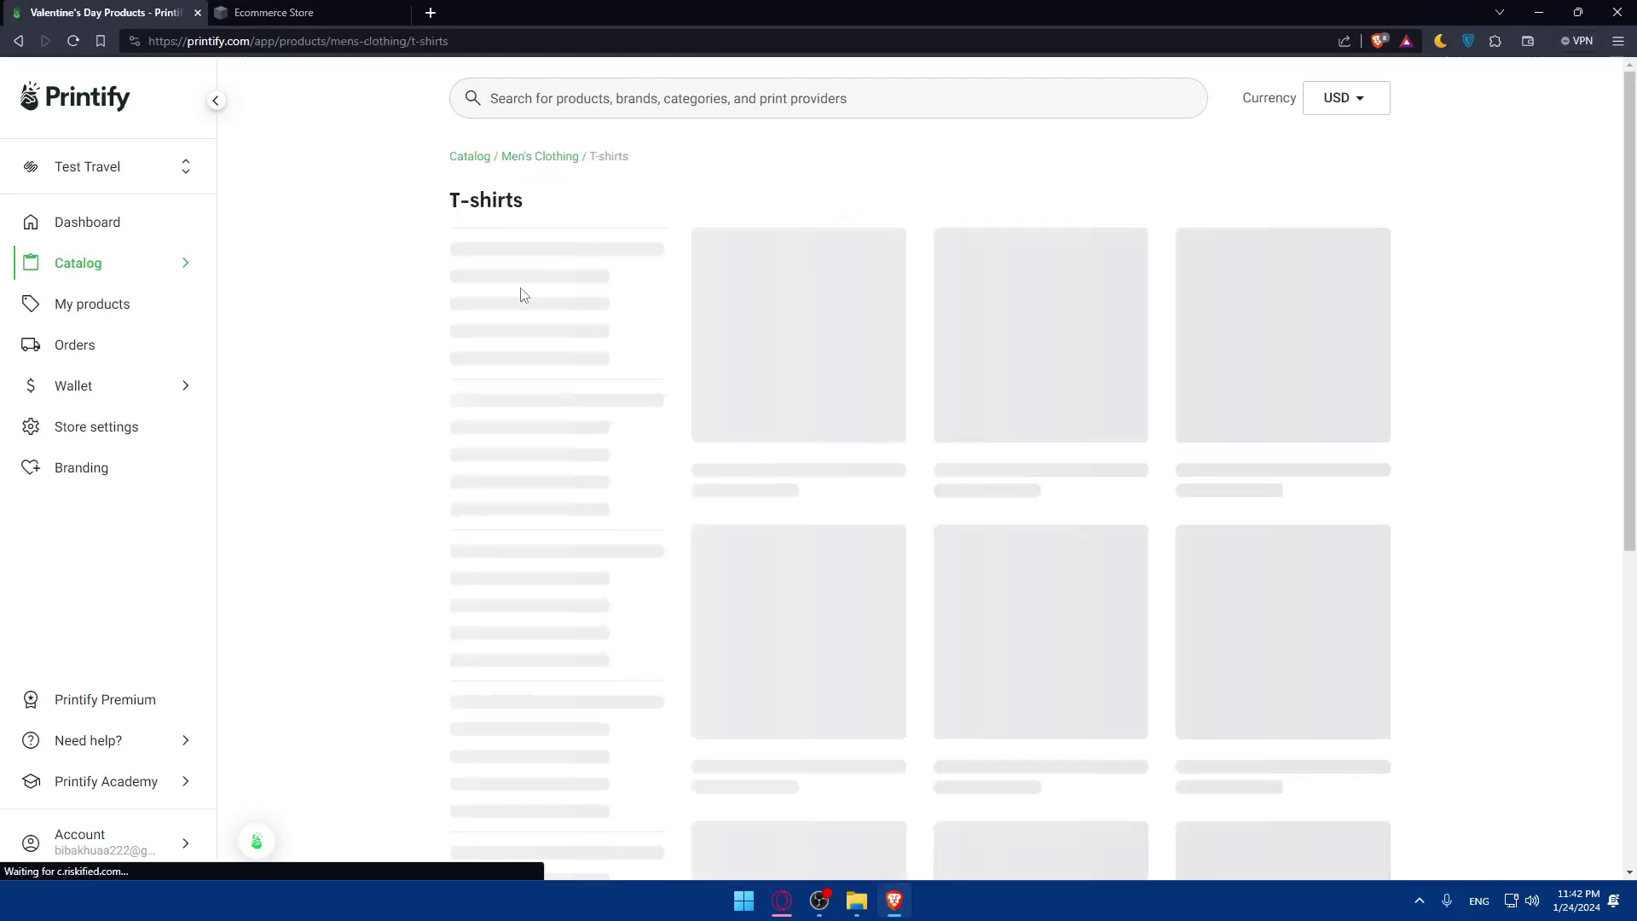
pyautogui.click(800, 501)
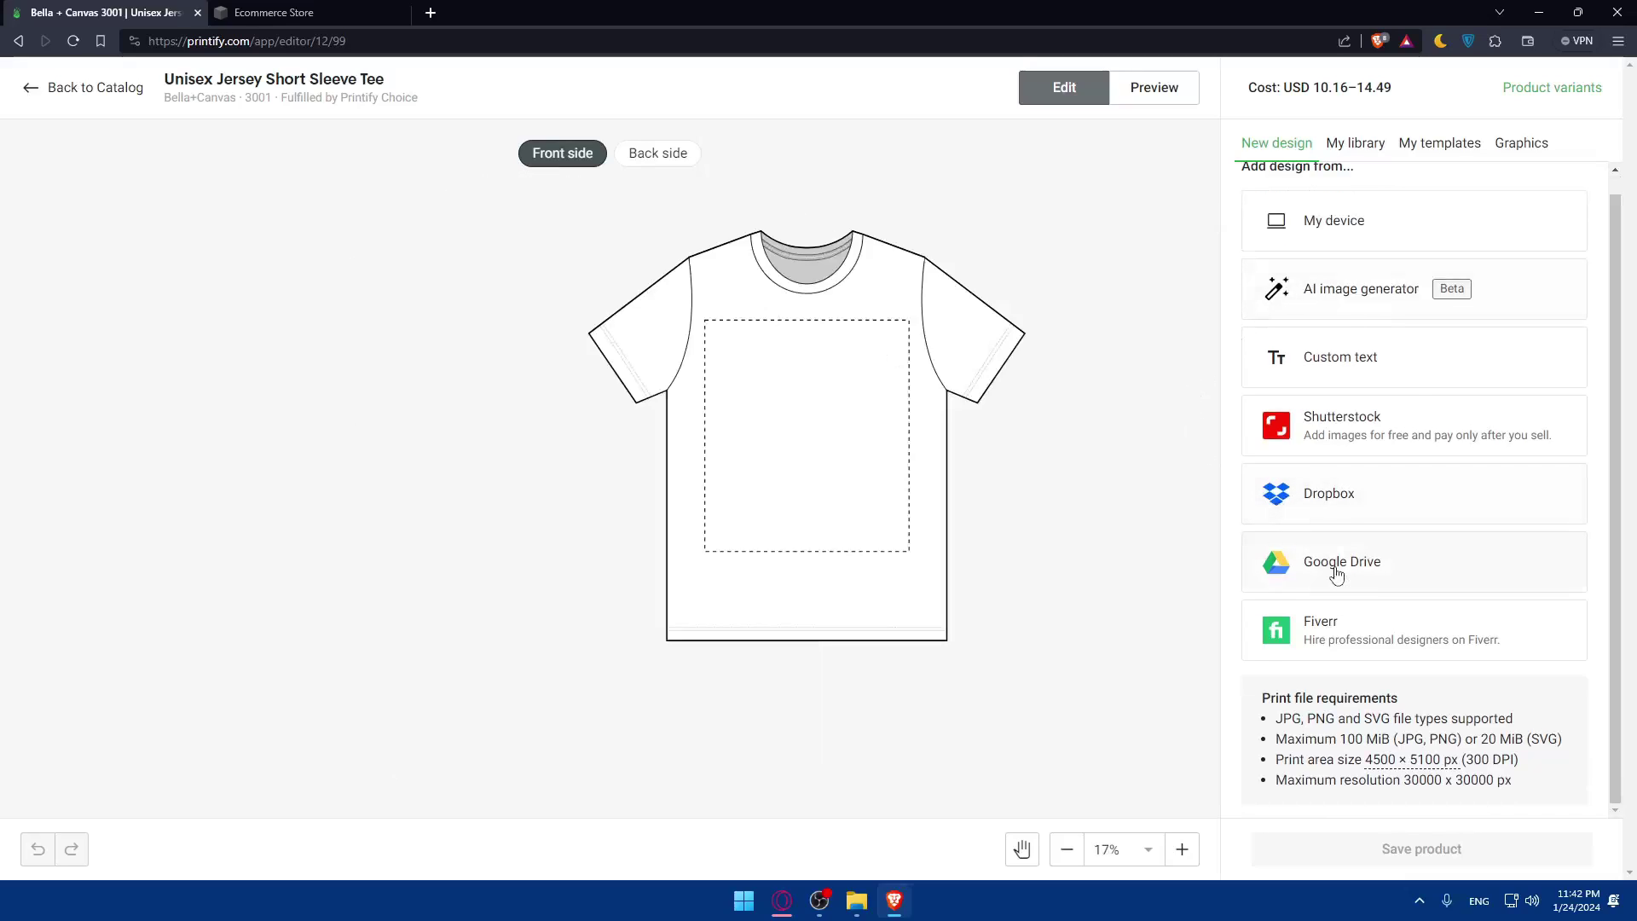
pyautogui.scroll(1, 957, 507)
pyautogui.click(1381, 228)
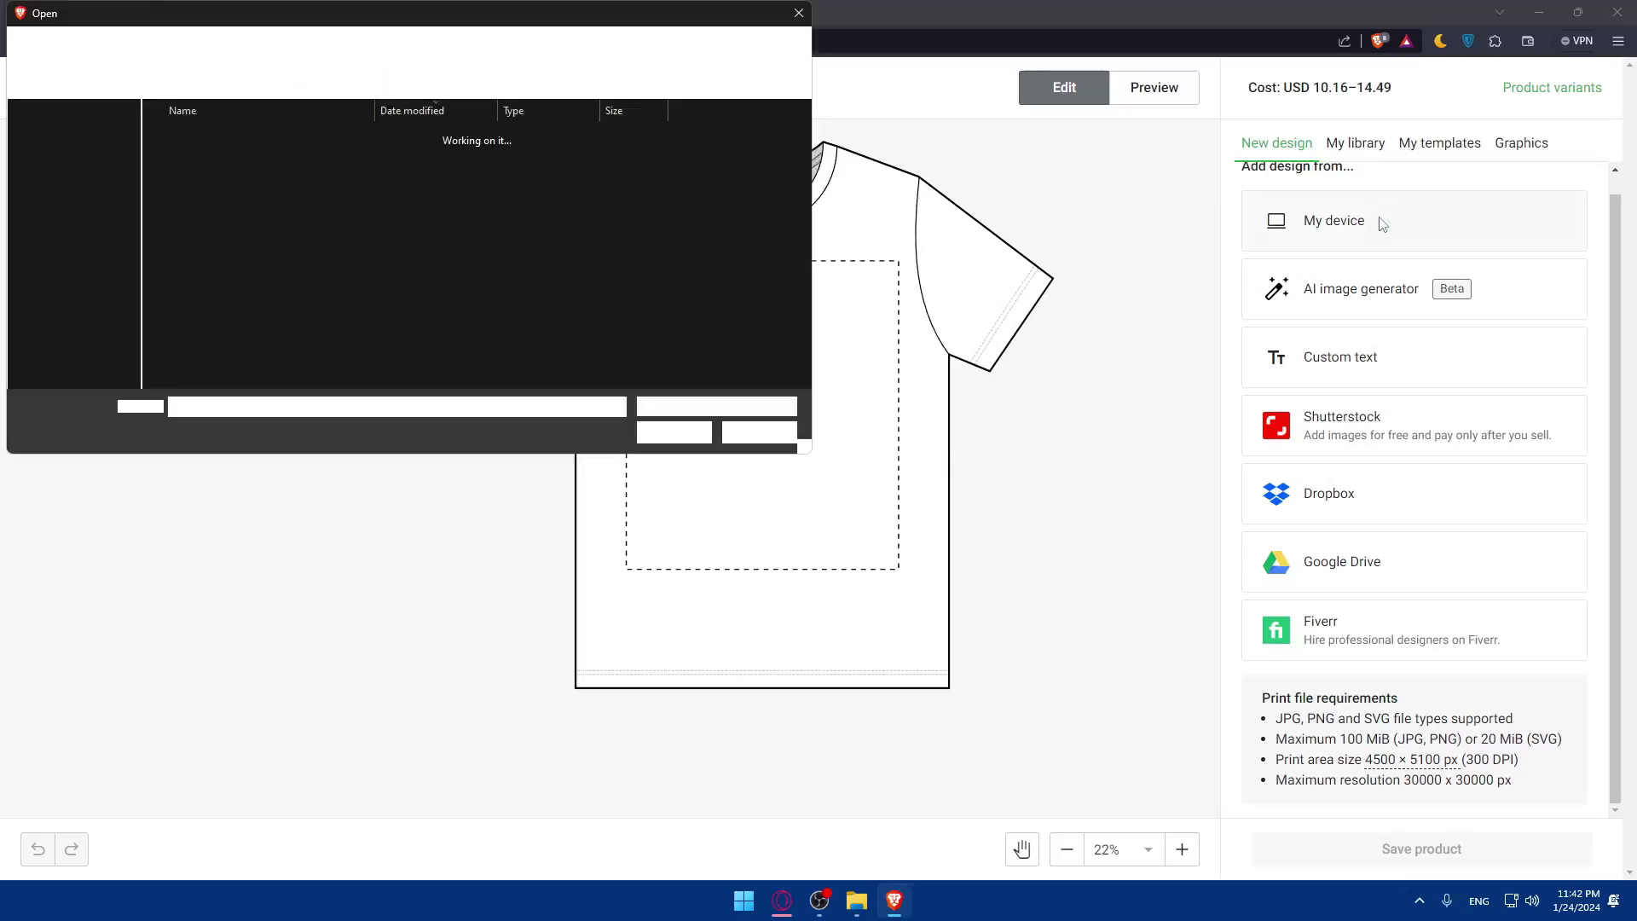
pyautogui.click(792, 13)
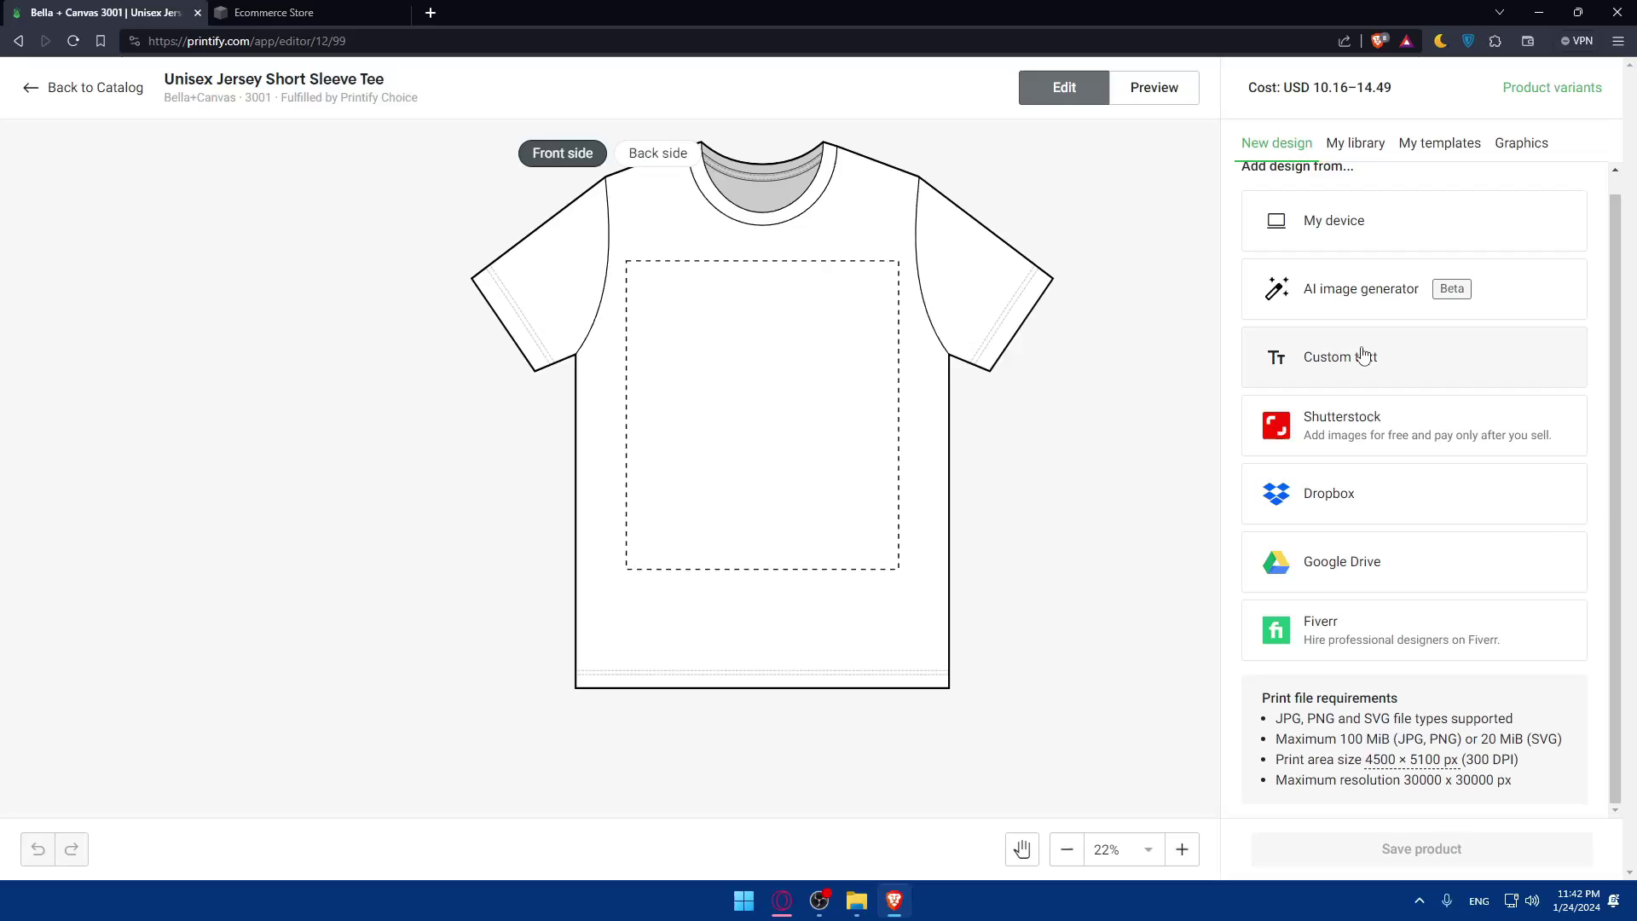
pyautogui.click(1364, 356)
pyautogui.write('t')
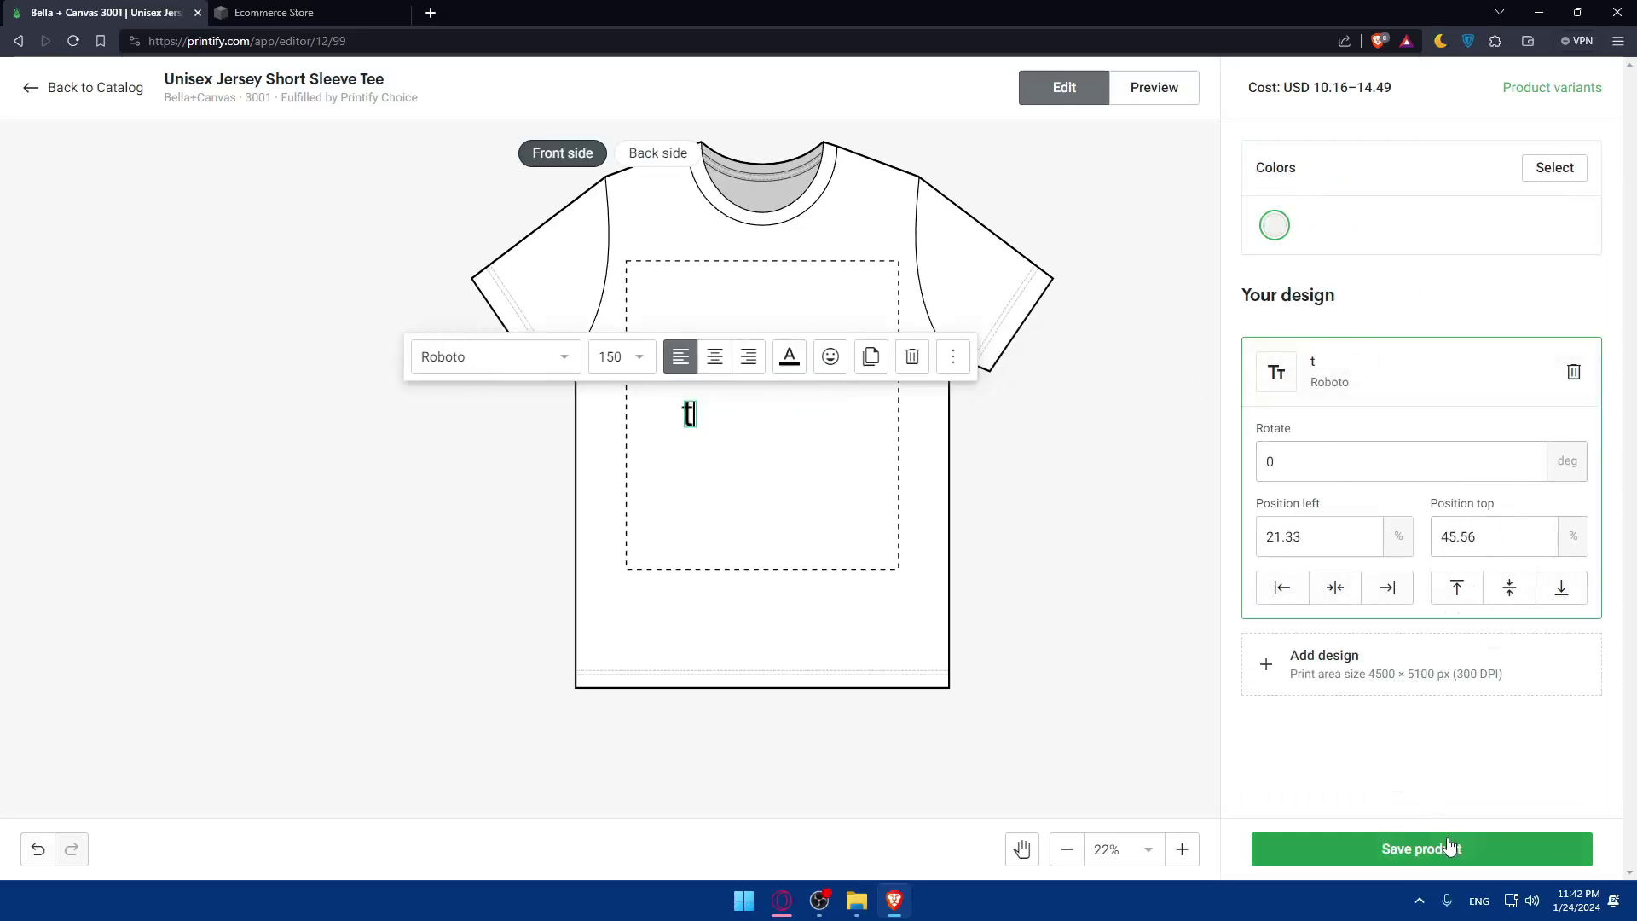
# Save and publish the tee to the Test Travel store, then return to the Squarespace tab.
pyautogui.click(1440, 848)
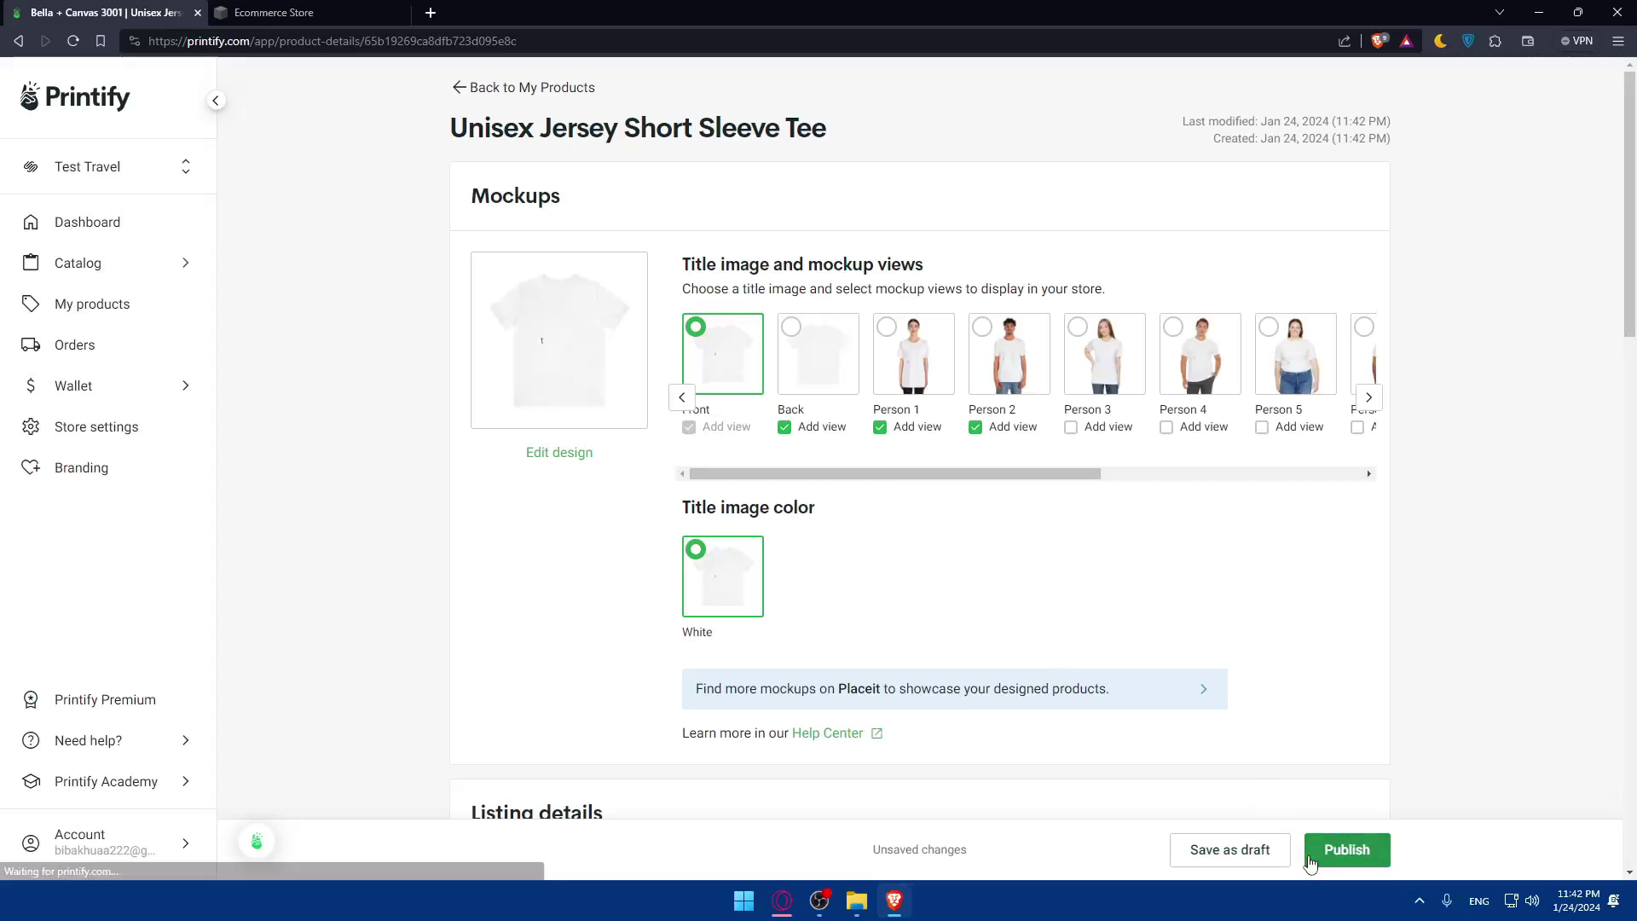
pyautogui.click(1306, 851)
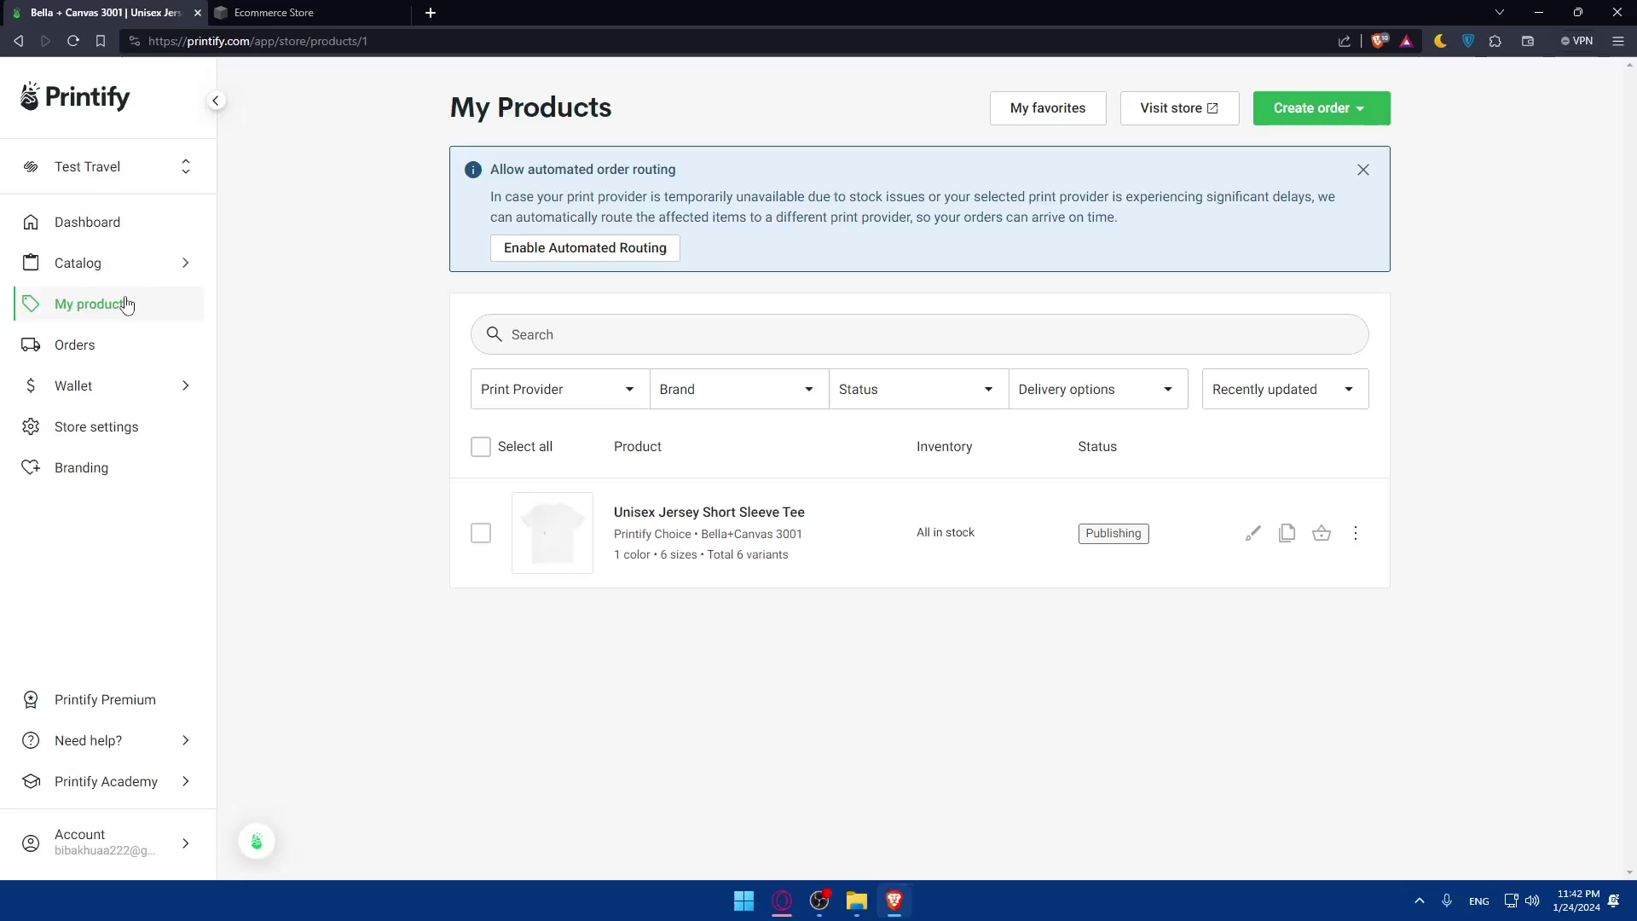
pyautogui.click(81, 168)
pyautogui.click(95, 285)
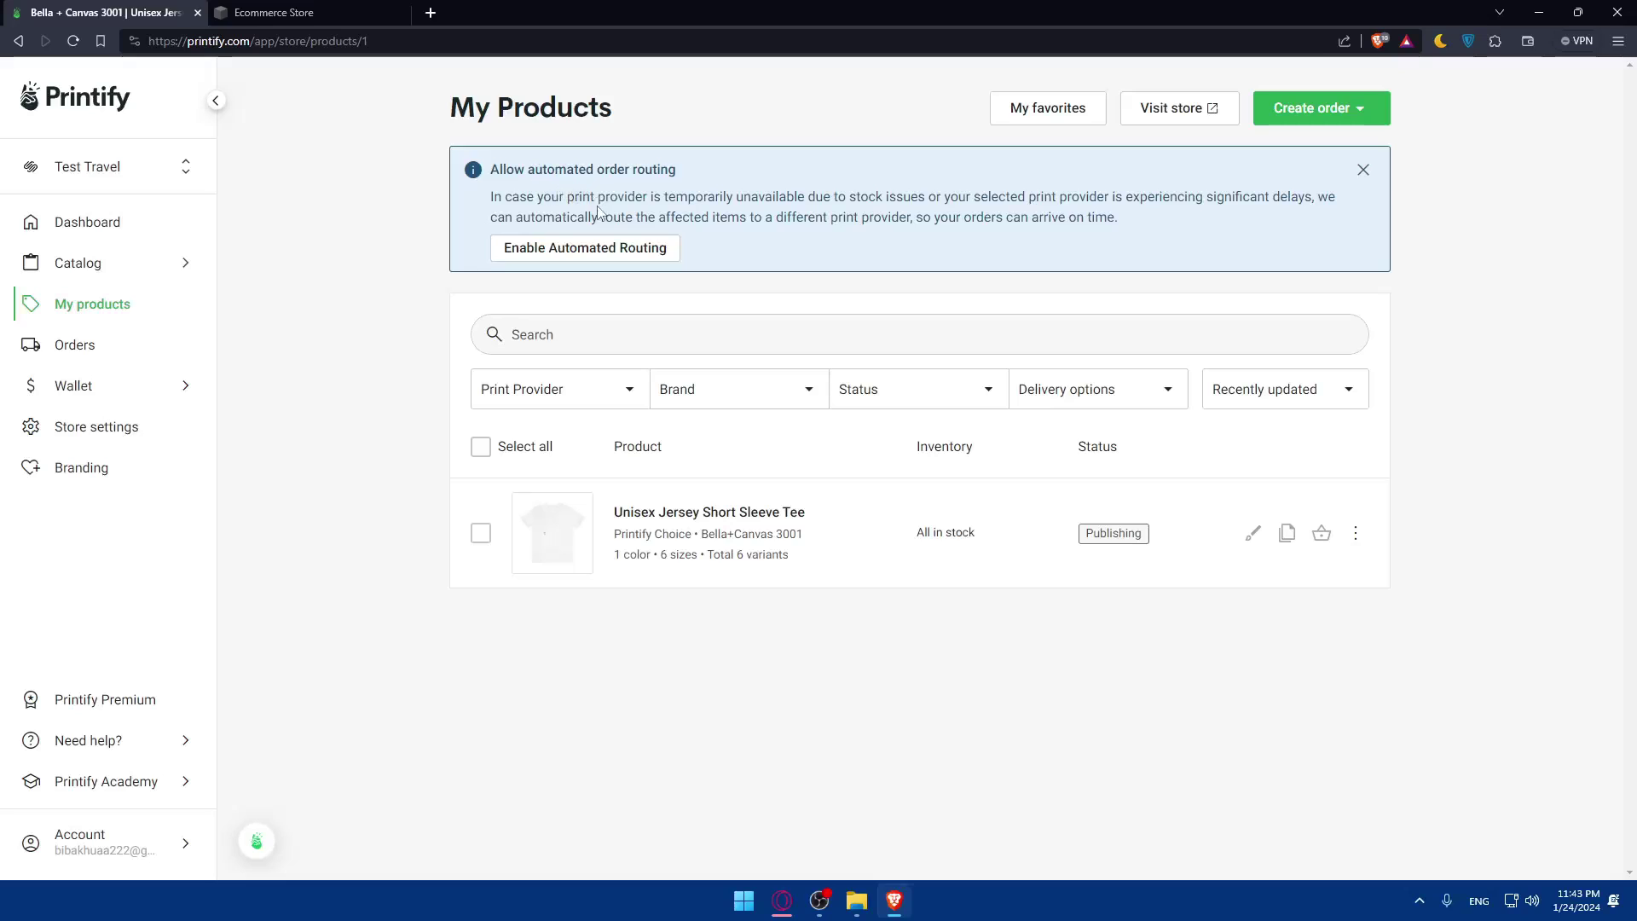
pyautogui.click(281, 12)
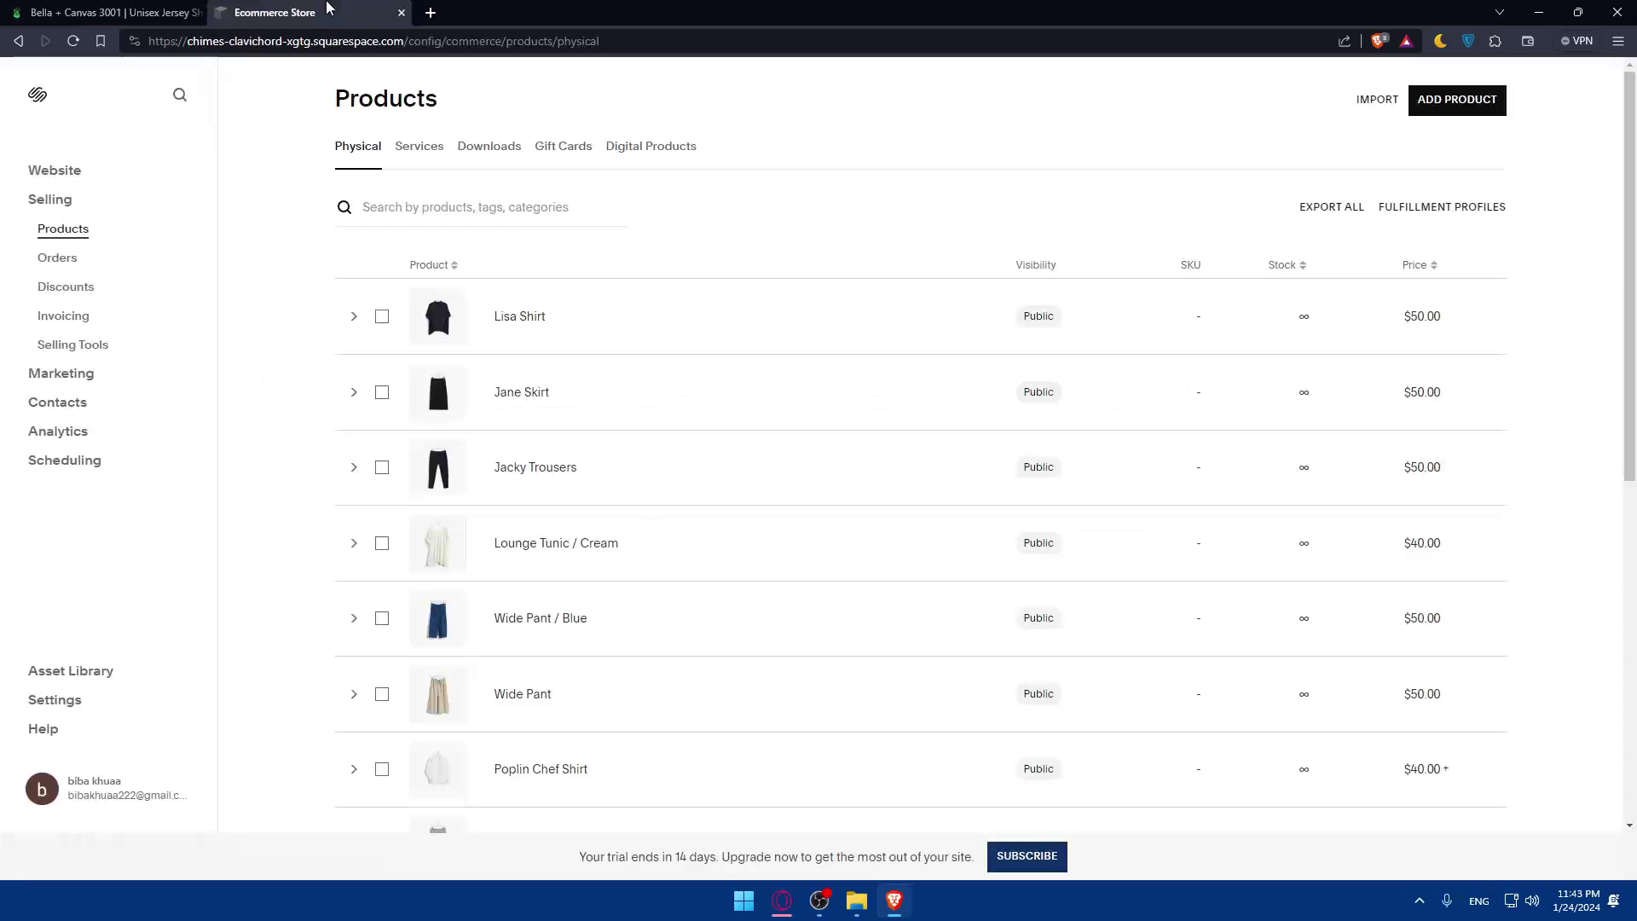
# Reload the Squarespace Products list and confirm the new Unisex Jersey Short Sleeve Tee at $16.93.
pyautogui.click(74, 41)
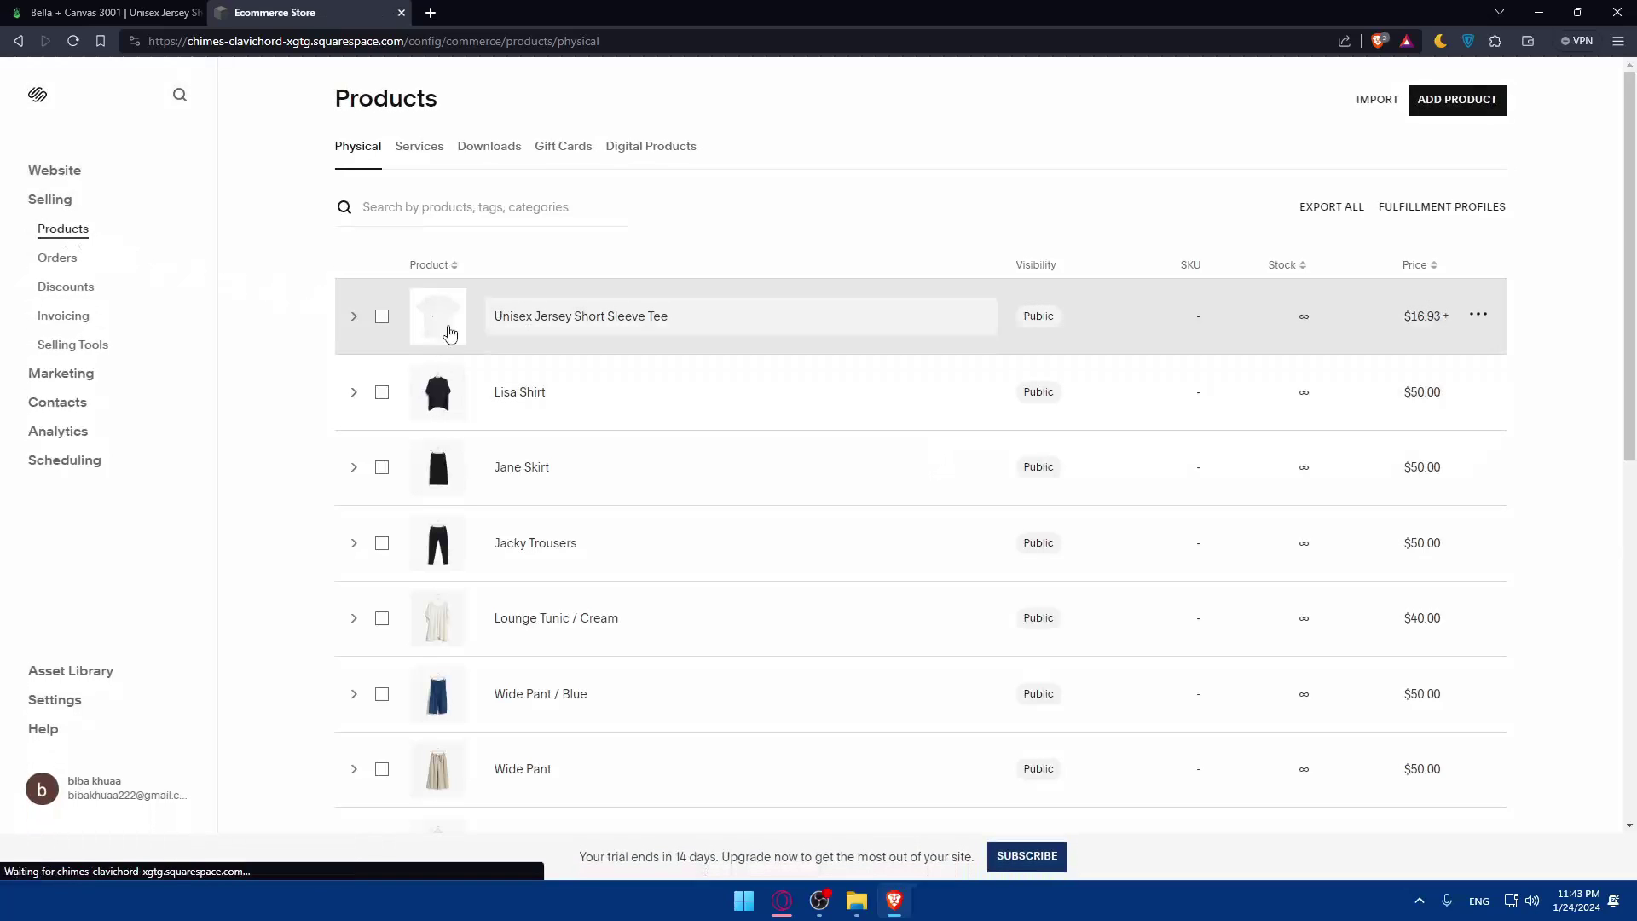
pyautogui.moveTo(731, 312); pyautogui.dragTo(419, 321)
pyautogui.click(767, 313)
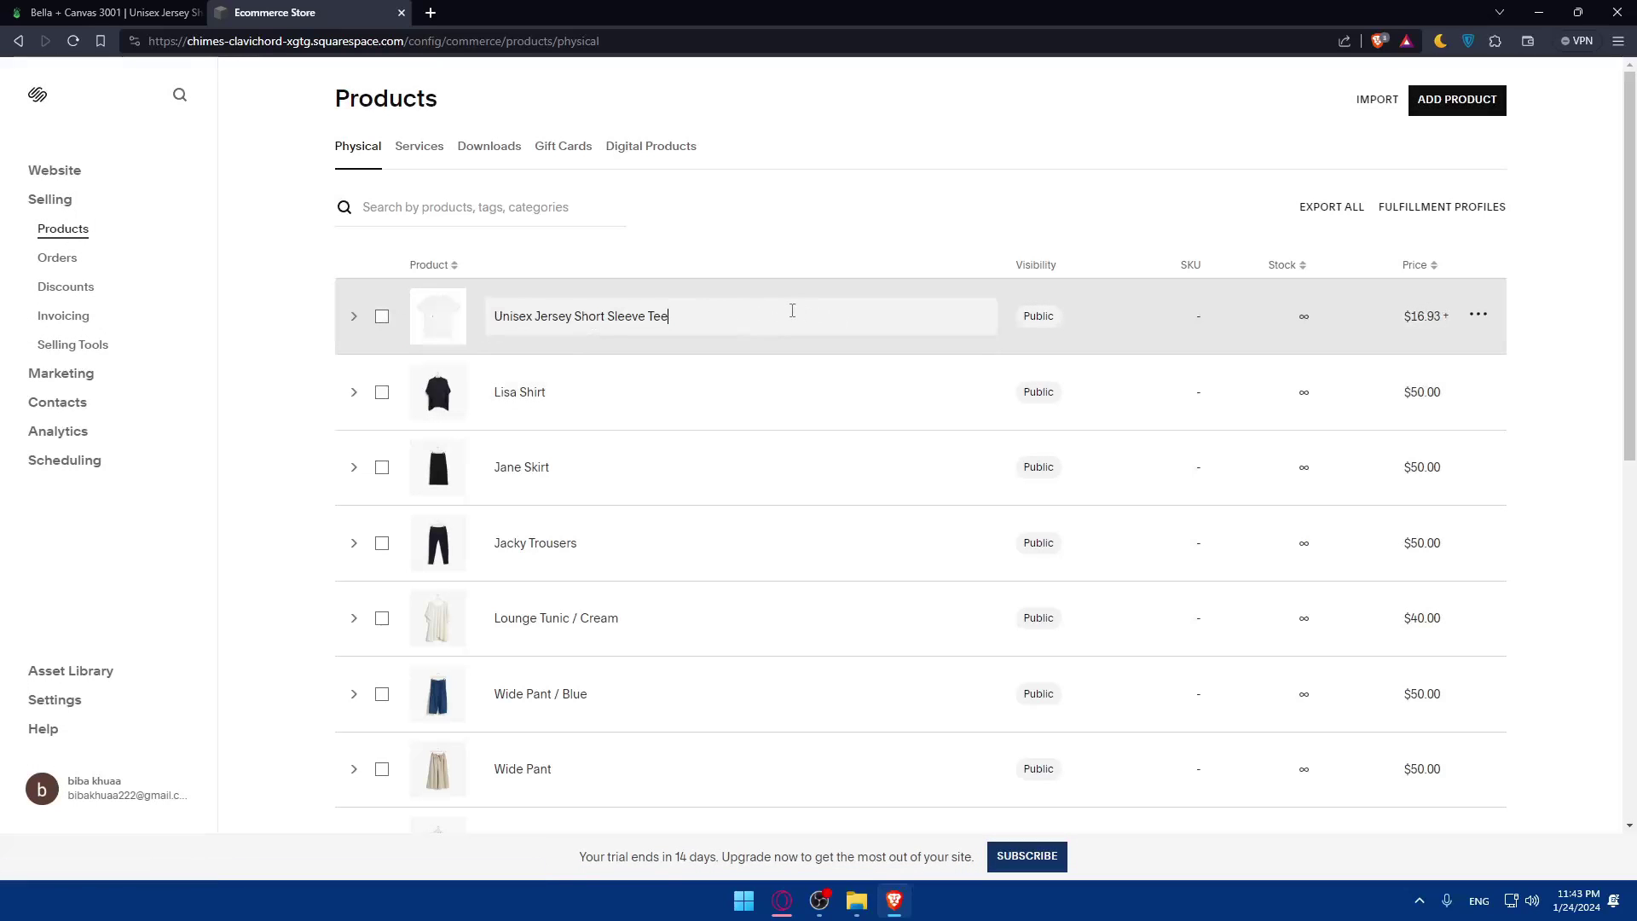
# View the Shop page preview showing the tee 'from $16.93'.
pyautogui.click(57, 171)
pyautogui.scroll(-10, 859, 381)
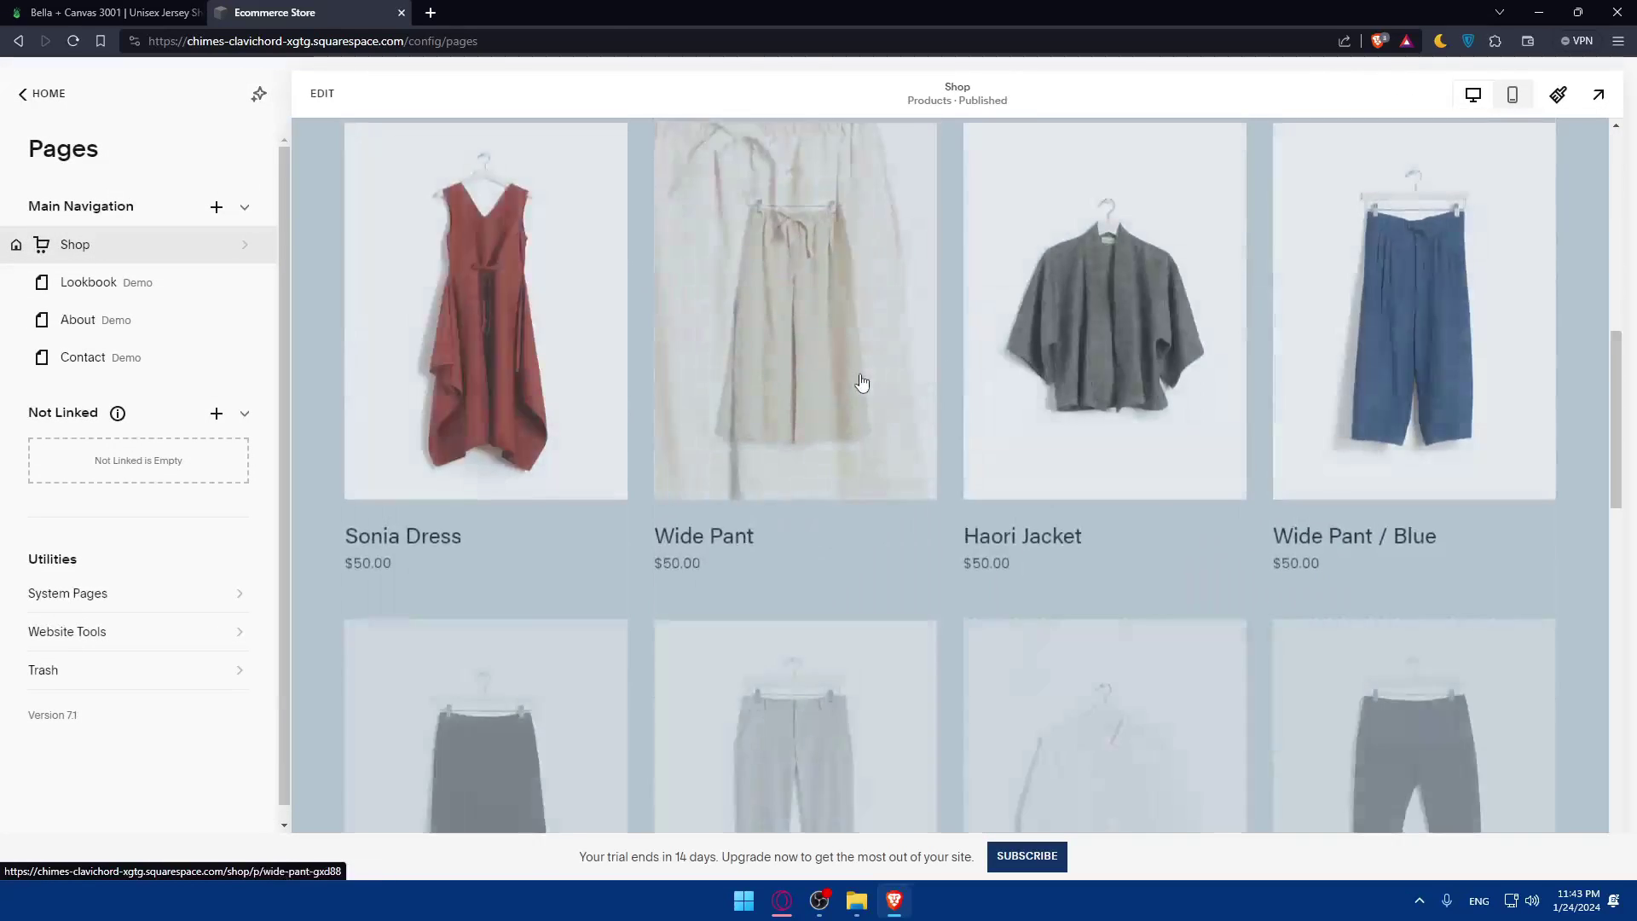
pyautogui.scroll(-5, 860, 381)
pyautogui.scroll(1, 1209, 467)
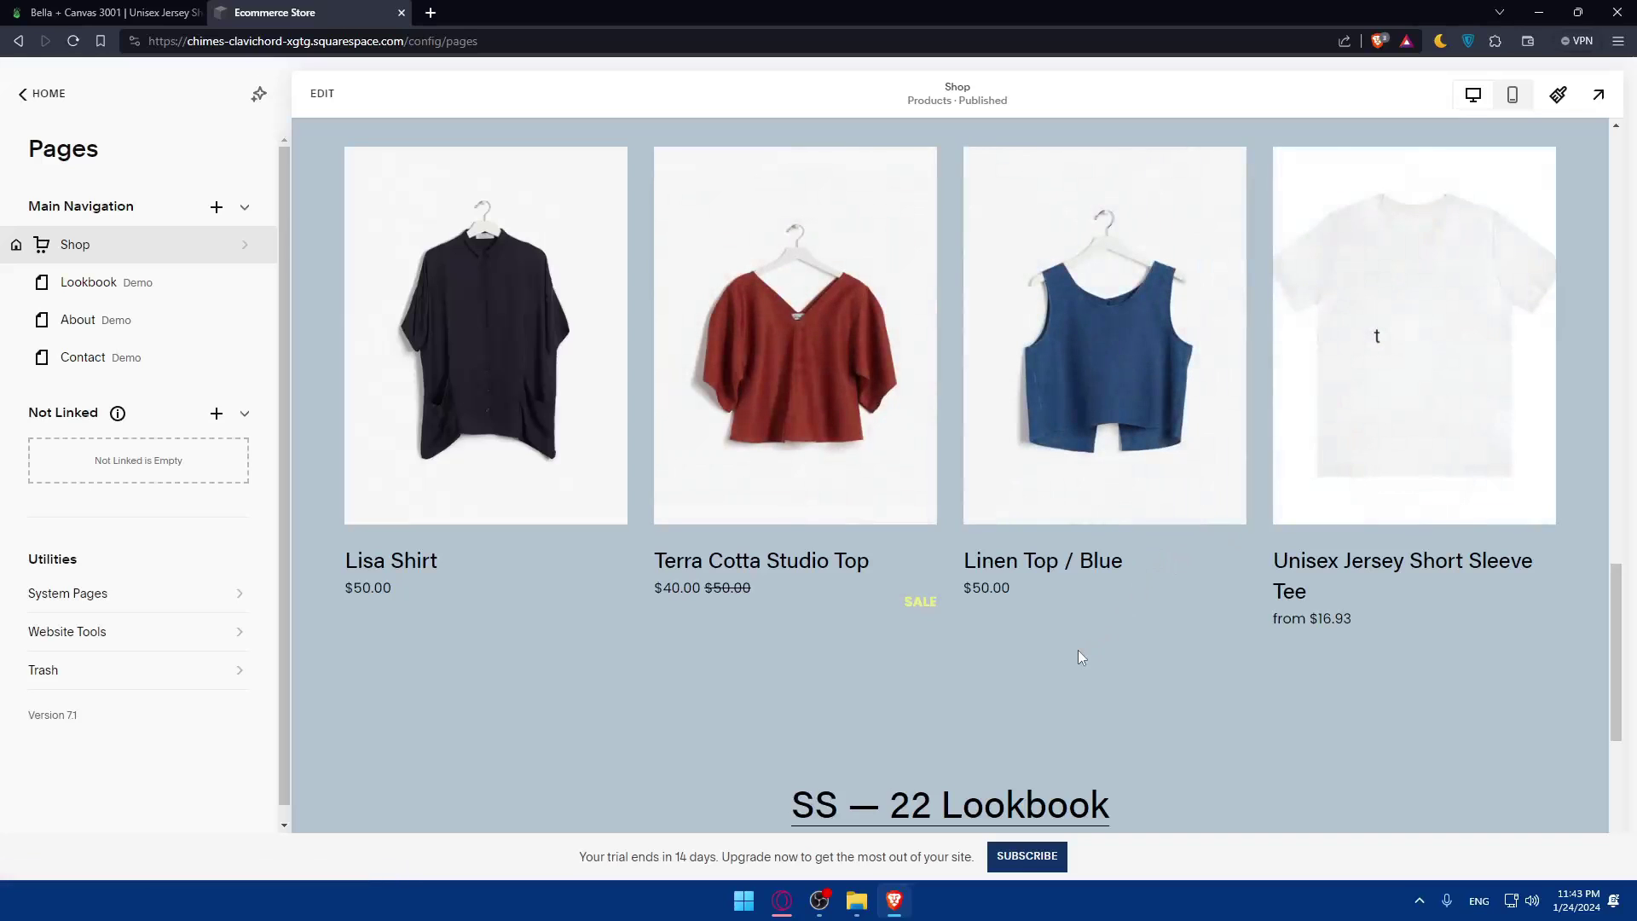
# Close the Printify and Ecommerce Store tabs in Brave, leaving only blank new tabs.
pyautogui.click(431, 12)
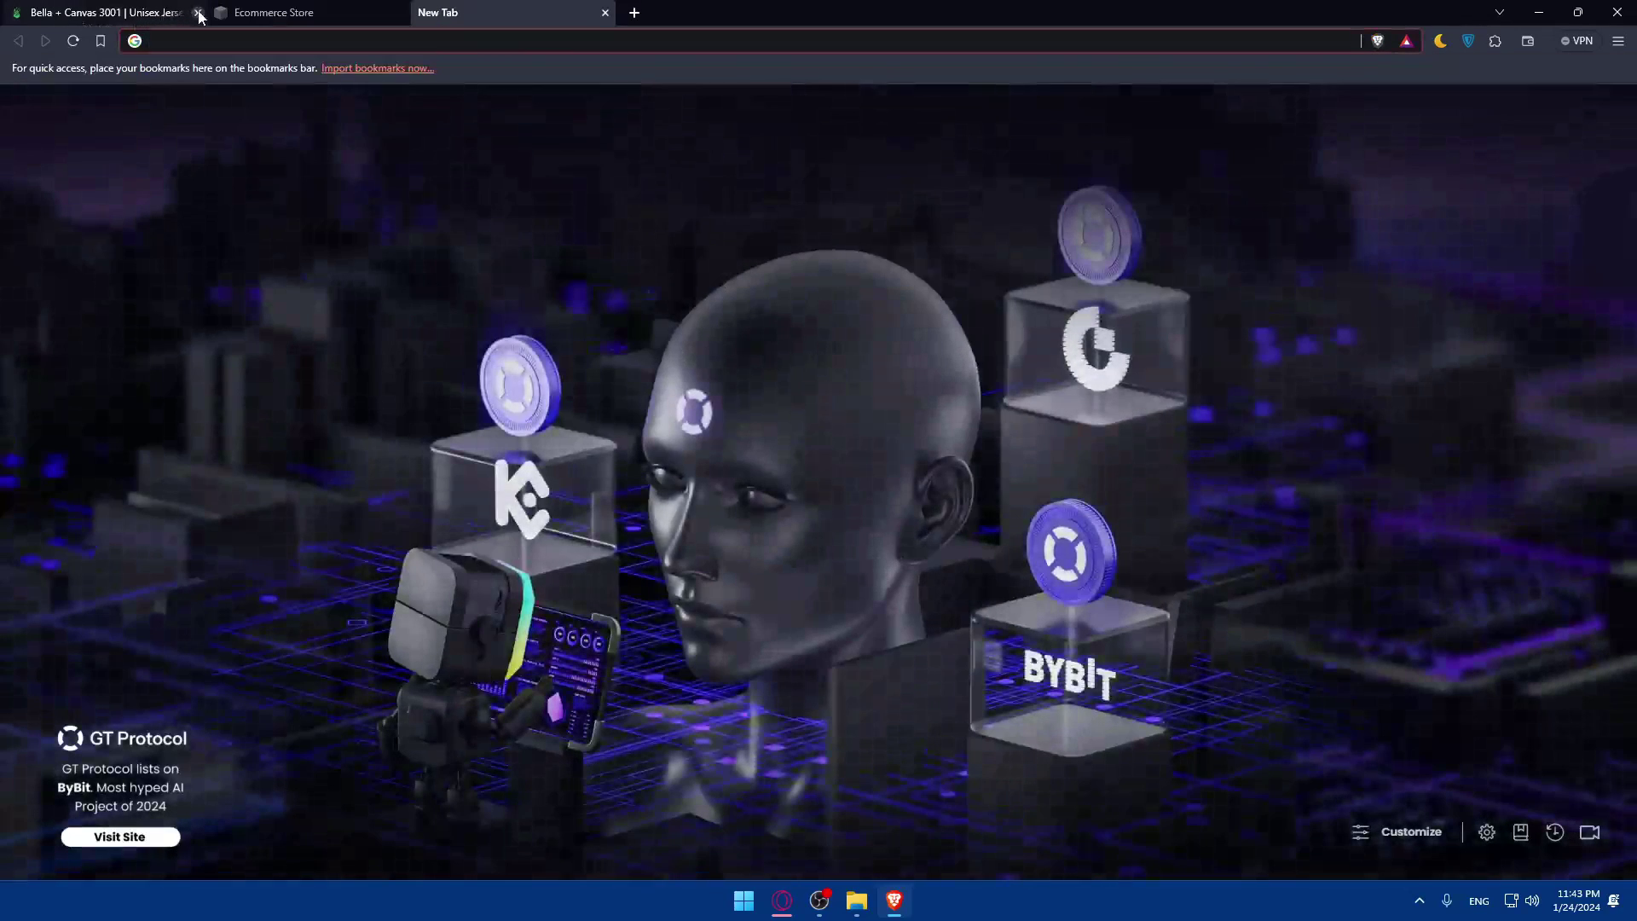
pyautogui.click(198, 12)
pyautogui.click(200, 13)
pyautogui.click(225, 13)
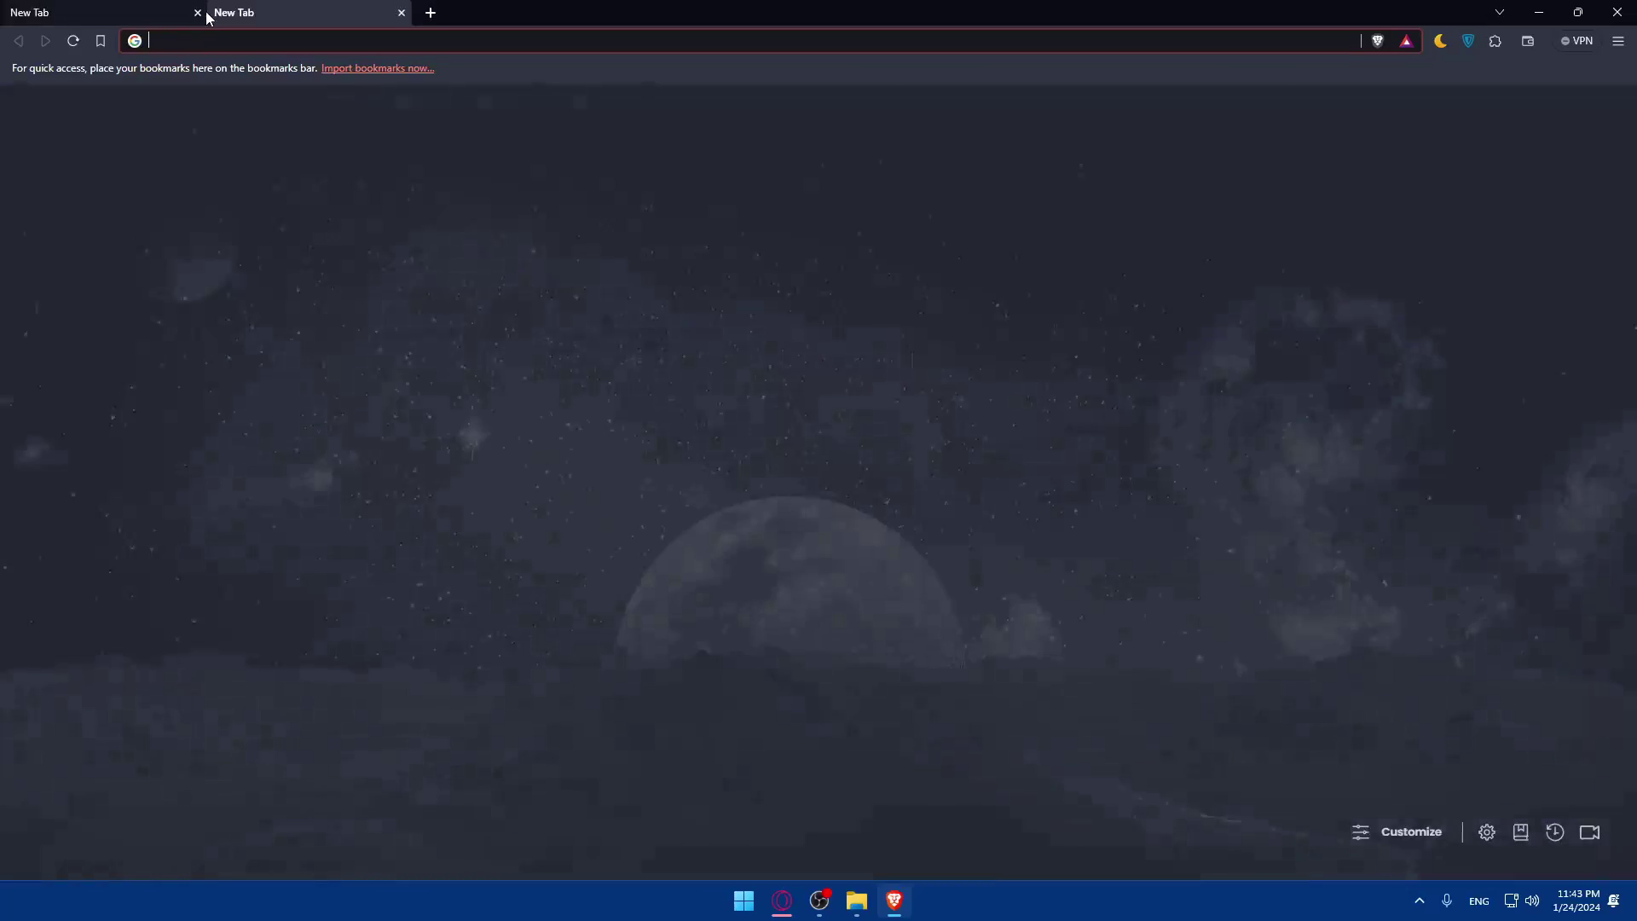